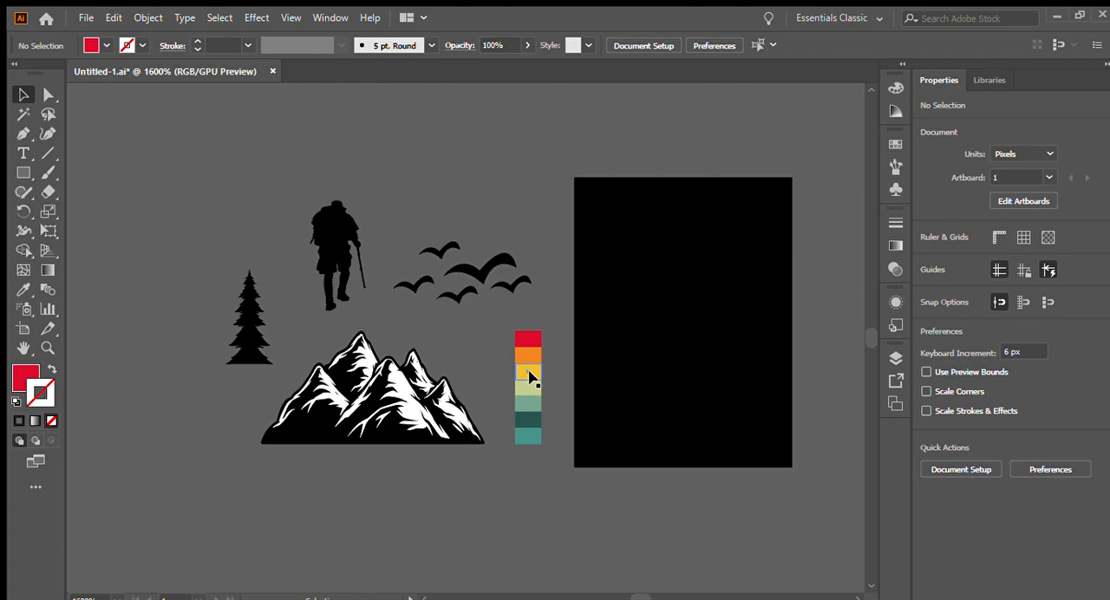
{"action": "left_click_drag", "start_coordinate": [529, 375], "coordinate": [398, 362]}
{"action": "left_click_drag", "start_coordinate": [461, 266], "coordinate": [453, 298]}
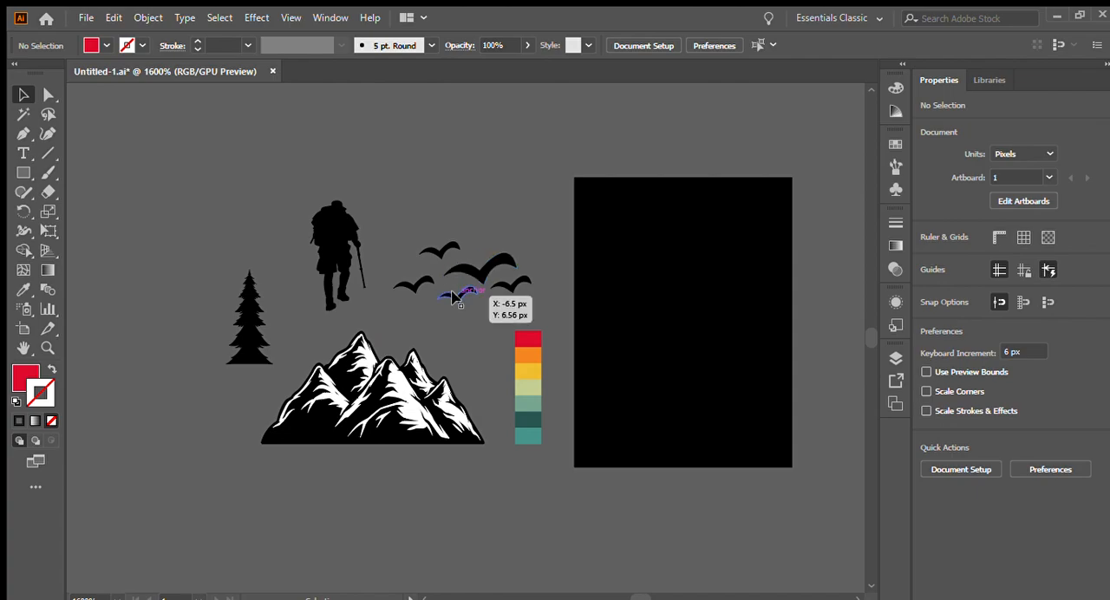
{"action": "left_click_drag", "start_coordinate": [451, 297], "coordinate": [444, 302]}
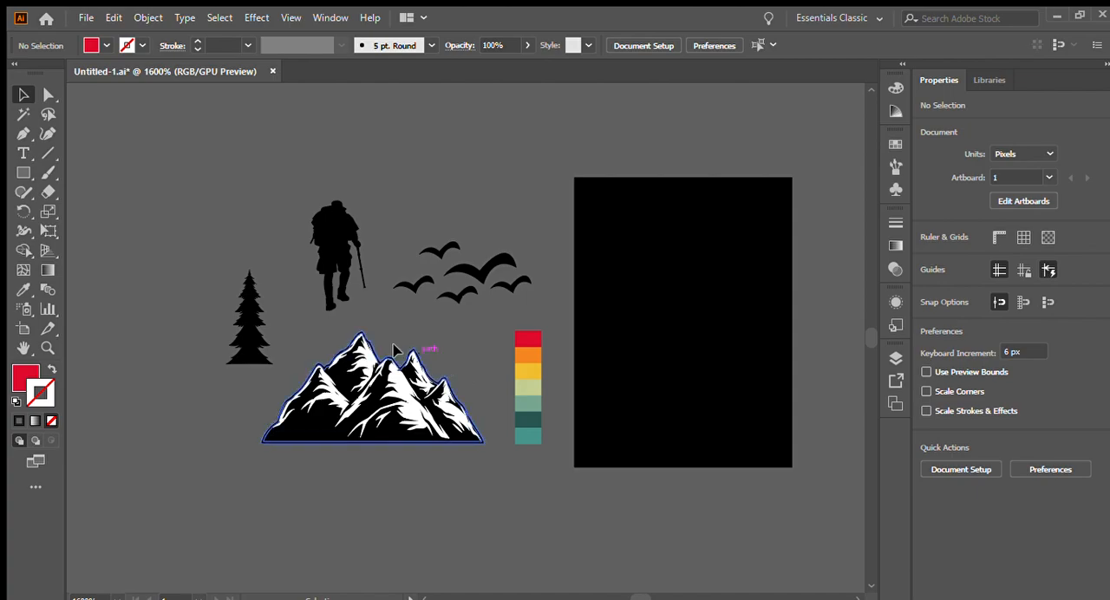
- Draw a tall, narrow red rectangle about 1.67 by 9.28 px near the left side of the black artboard
{"action": "left_click", "coordinate": [24, 174]}
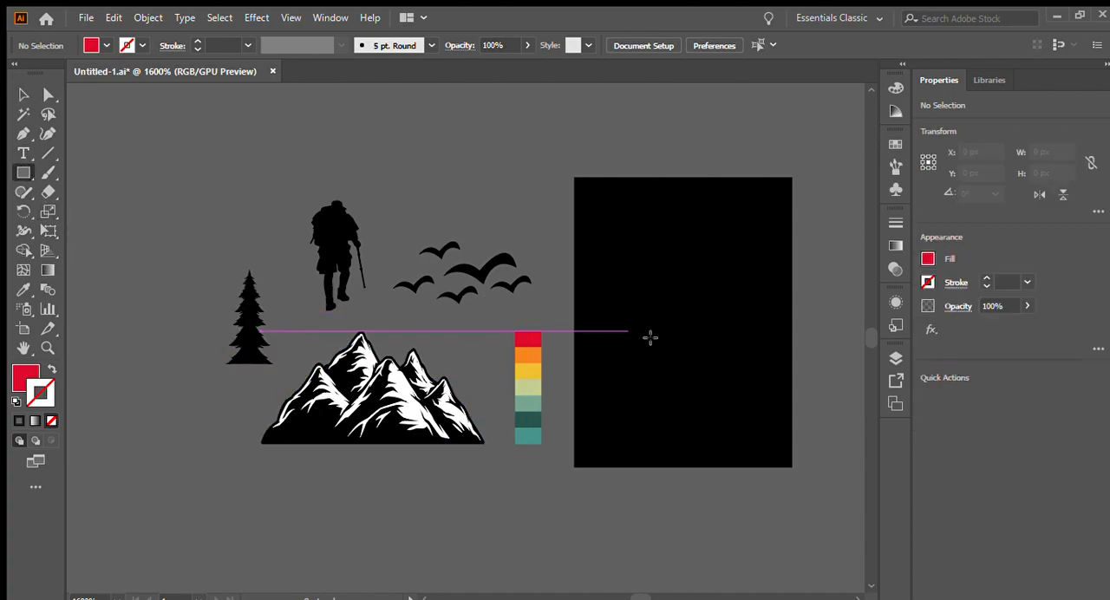
{"action": "left_click_drag", "start_coordinate": [597, 242], "coordinate": [631, 408]}
{"action": "scroll", "coordinate": [705, 370], "scroll_direction": "up", "scroll_amount": 1}
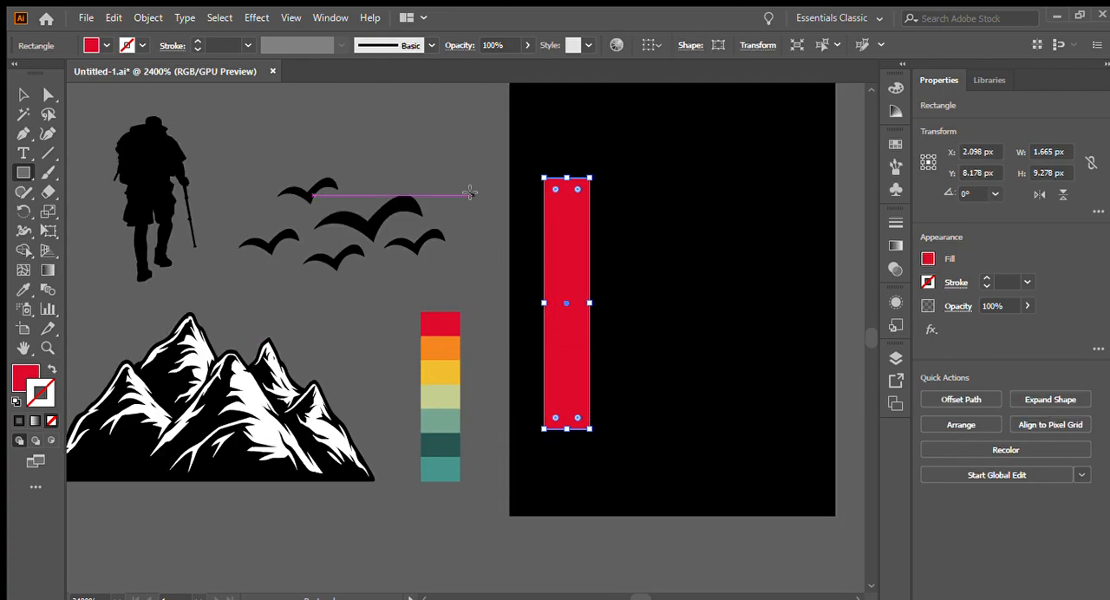
- Fully round the top two corners of the red rectangle, keeping its bottom corners square
{"action": "left_click", "coordinate": [23, 95]}
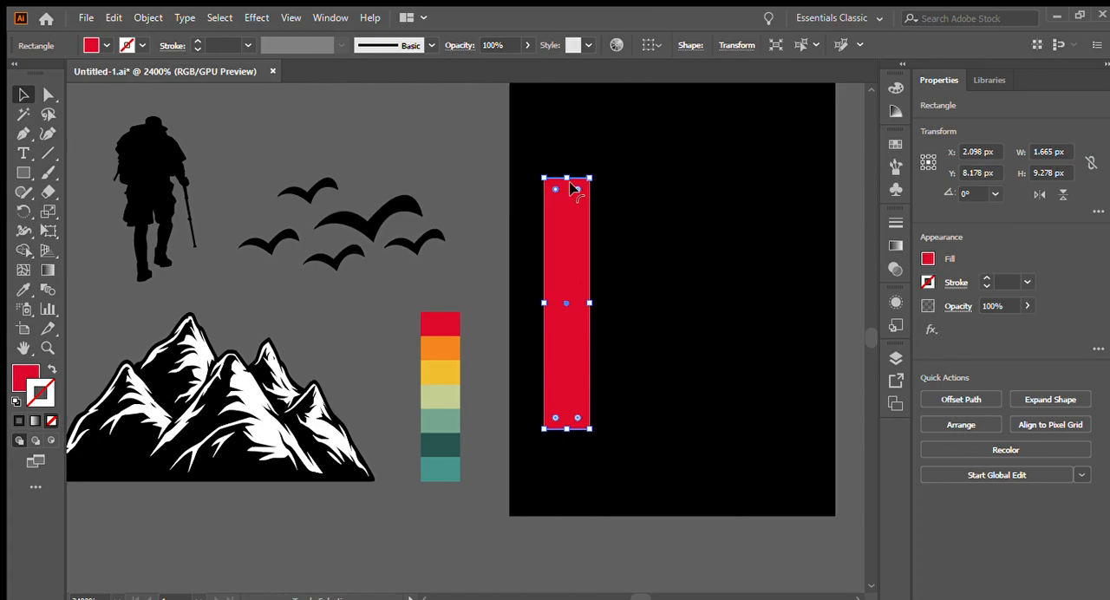
{"action": "left_click_drag", "start_coordinate": [573, 187], "coordinate": [571, 239]}
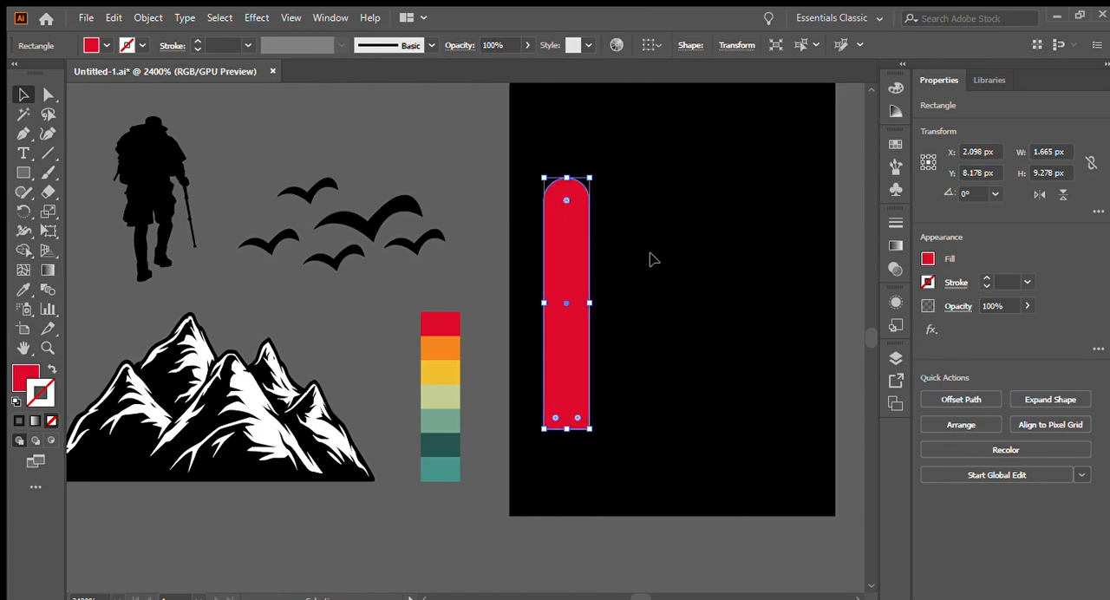
{"action": "left_click", "coordinate": [651, 256]}
- Duplicate the red bar sideways at about 1.8 px spacing and repeat the copy until there are six evenly spaced bars
{"action": "scroll", "coordinate": [197, 136], "scroll_direction": "down", "scroll_amount": 1}
{"action": "scroll", "coordinate": [484, 211], "scroll_direction": "up", "scroll_amount": 1}
{"action": "left_click_drag", "start_coordinate": [414, 240], "coordinate": [464, 244]}
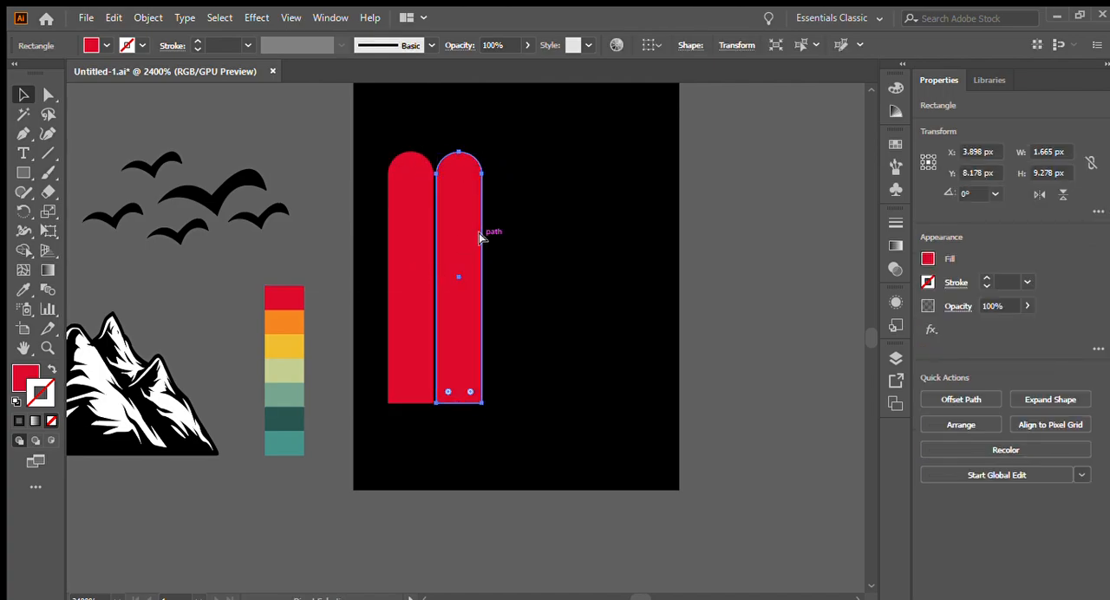
{"action": "key", "text": "ctrl+d"}
{"action": "key", "text": "ctrl+d"}
{"action": "key", "text": "ctrl+d"}
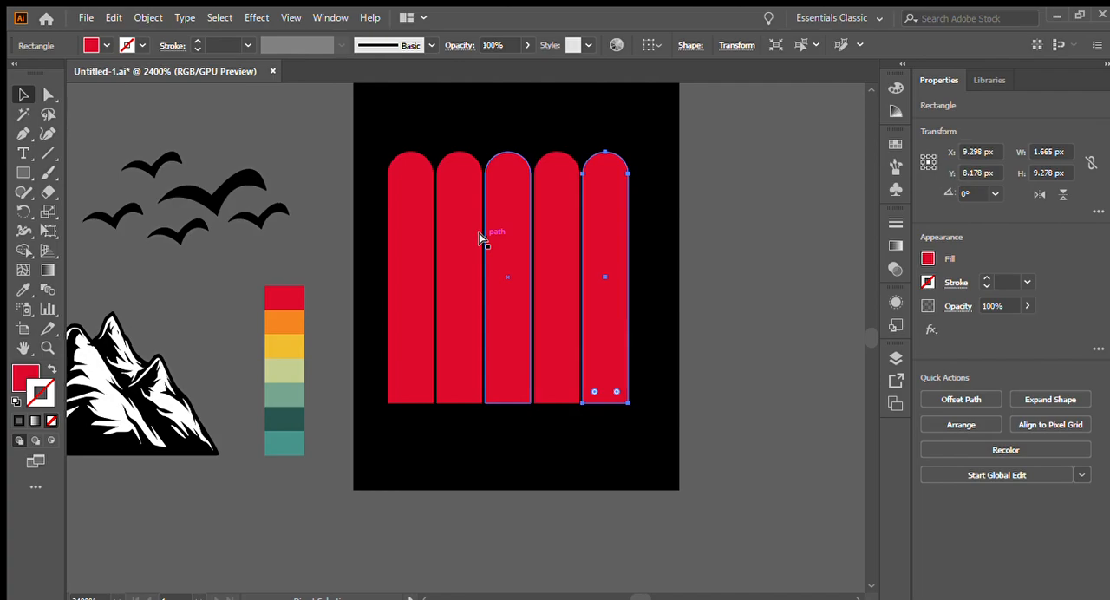
{"action": "key", "text": "ctrl+d"}
{"action": "scroll", "coordinate": [382, 141], "scroll_direction": "up", "scroll_amount": 1}
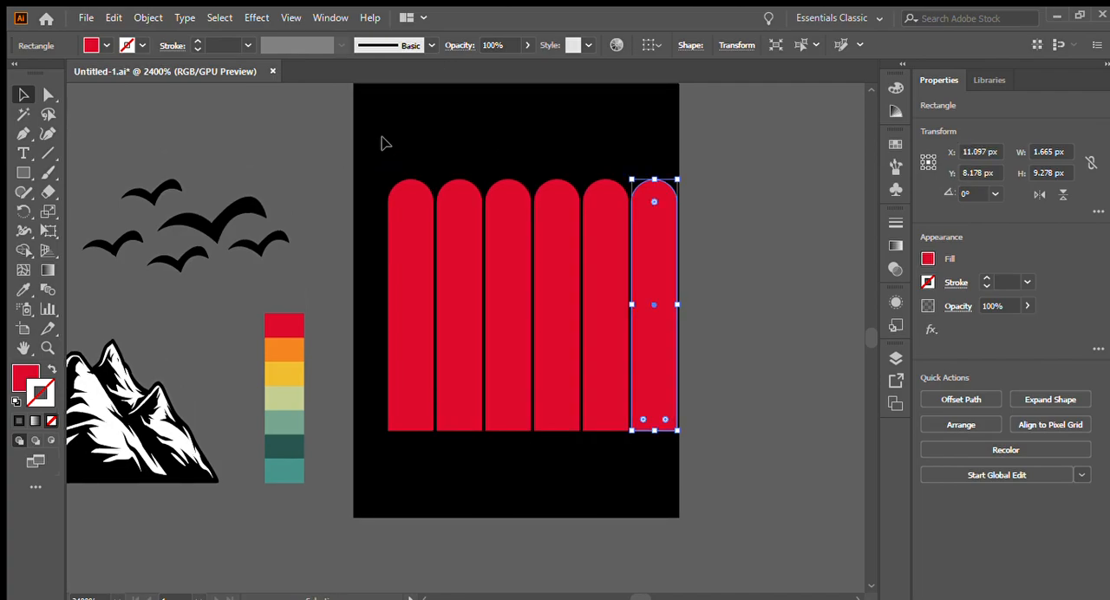
- Scale all six bars together to about 6.15 px wide and 7.19 px high
{"action": "key", "text": "ctrl+a"}
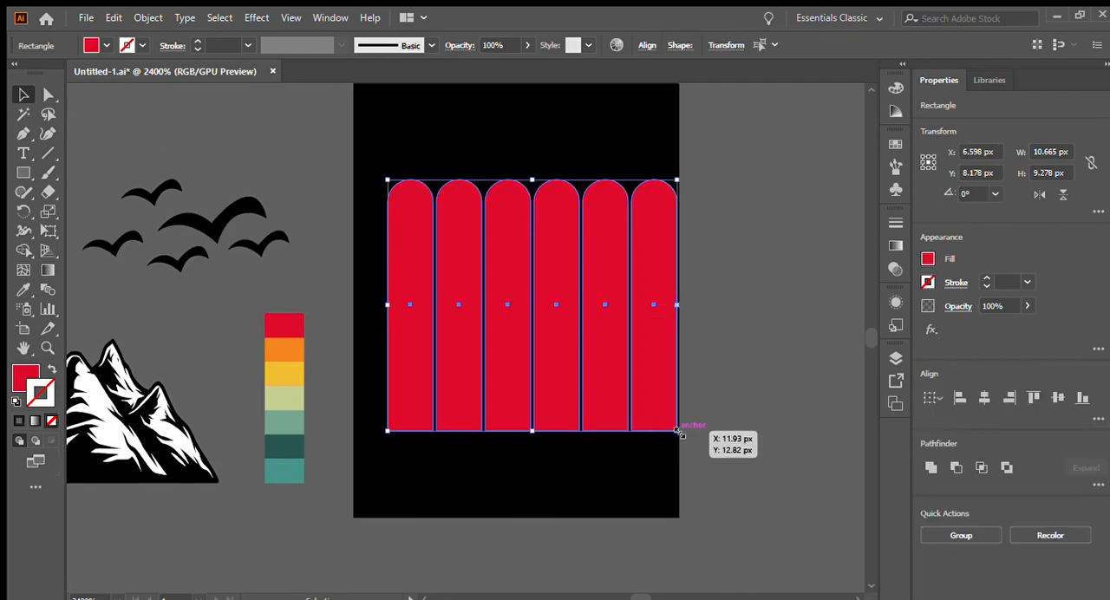
{"action": "left_click_drag", "start_coordinate": [678, 431], "coordinate": [616, 377]}
{"action": "left_click_drag", "start_coordinate": [538, 303], "coordinate": [486, 240]}
{"action": "left_click_drag", "start_coordinate": [484, 325], "coordinate": [483, 374]}
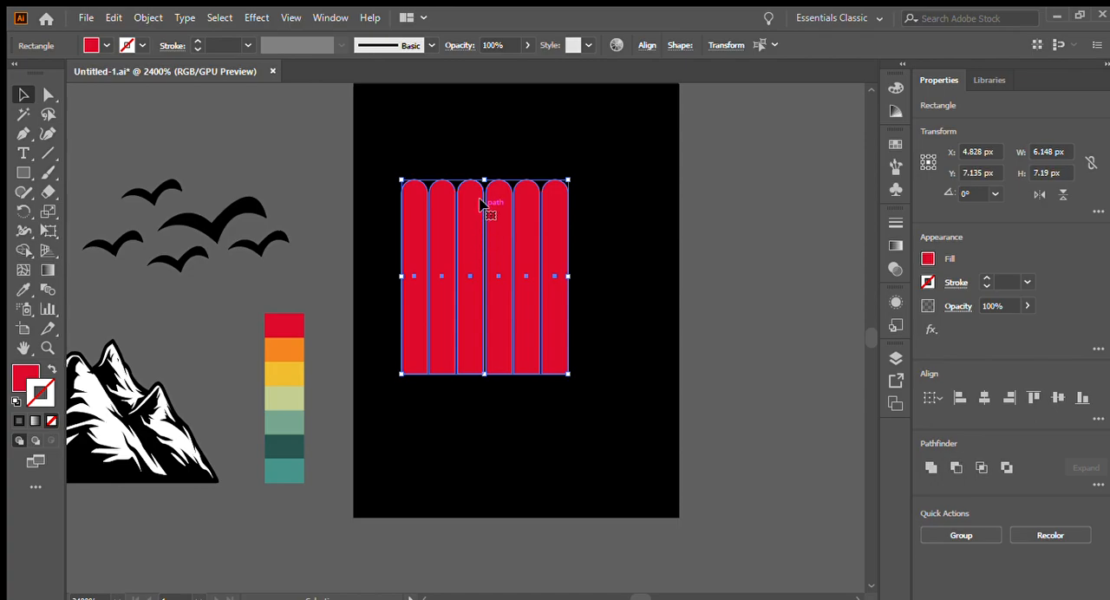
{"action": "left_click", "coordinate": [315, 227]}
- Recolour the second bar orange and the third bar yellow by sampling the palette swatches with the Eyedropper
{"action": "scroll", "coordinate": [245, 287], "scroll_direction": "up", "scroll_amount": 1}
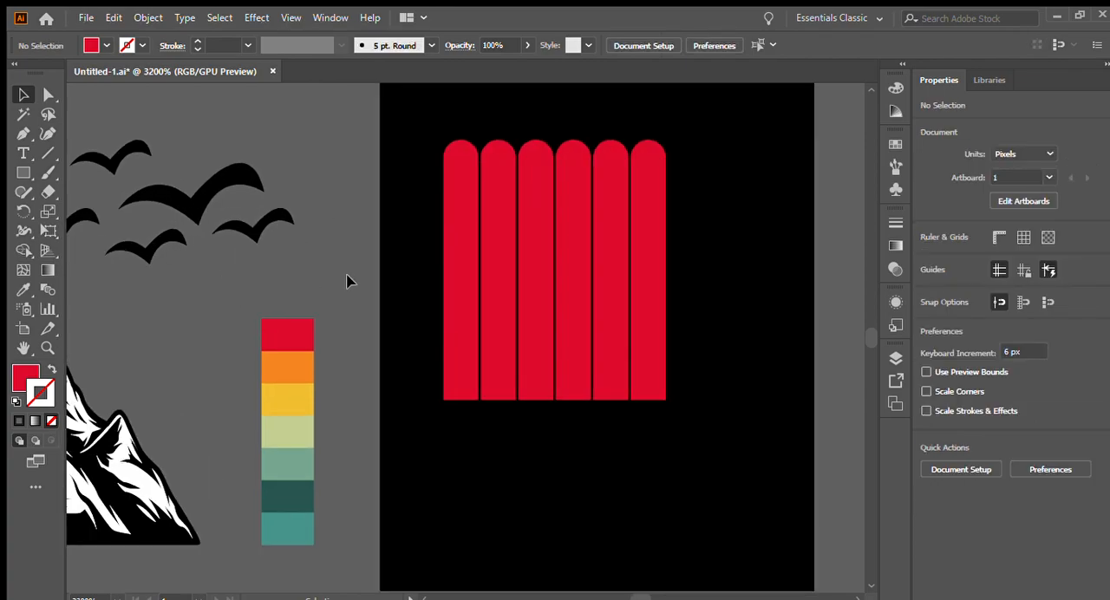
{"action": "left_click", "coordinate": [489, 243]}
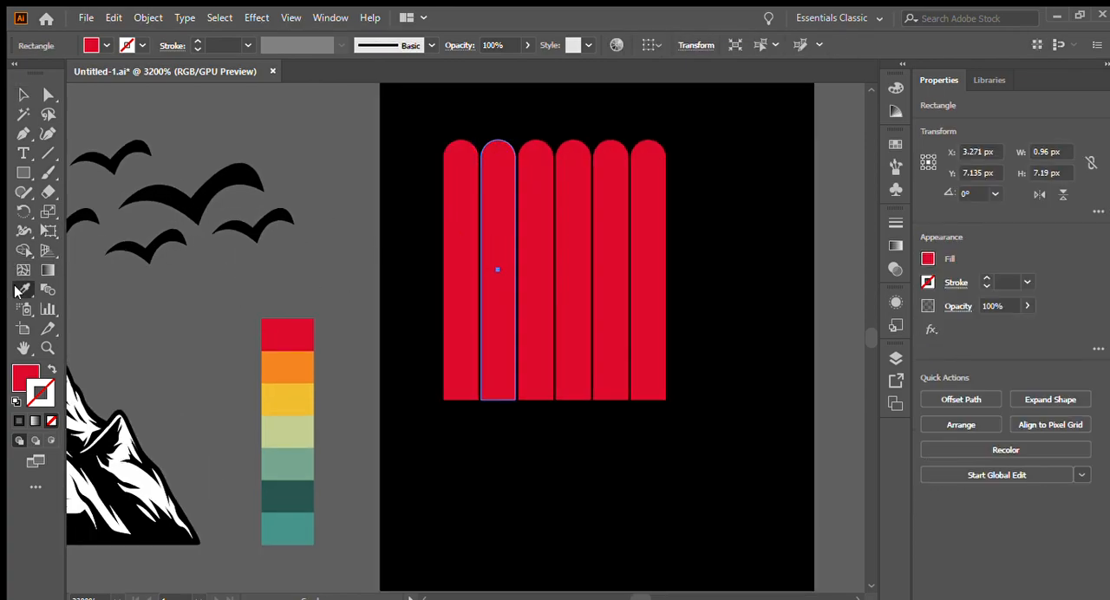
{"action": "left_click", "coordinate": [291, 373]}
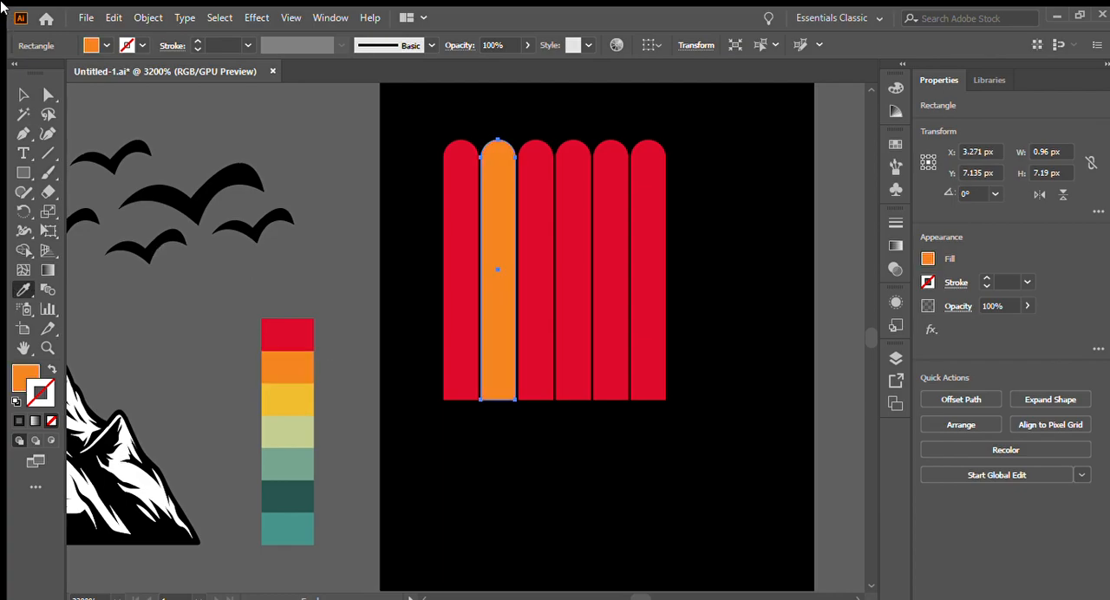
{"action": "left_click", "coordinate": [24, 94]}
{"action": "left_click", "coordinate": [535, 193]}
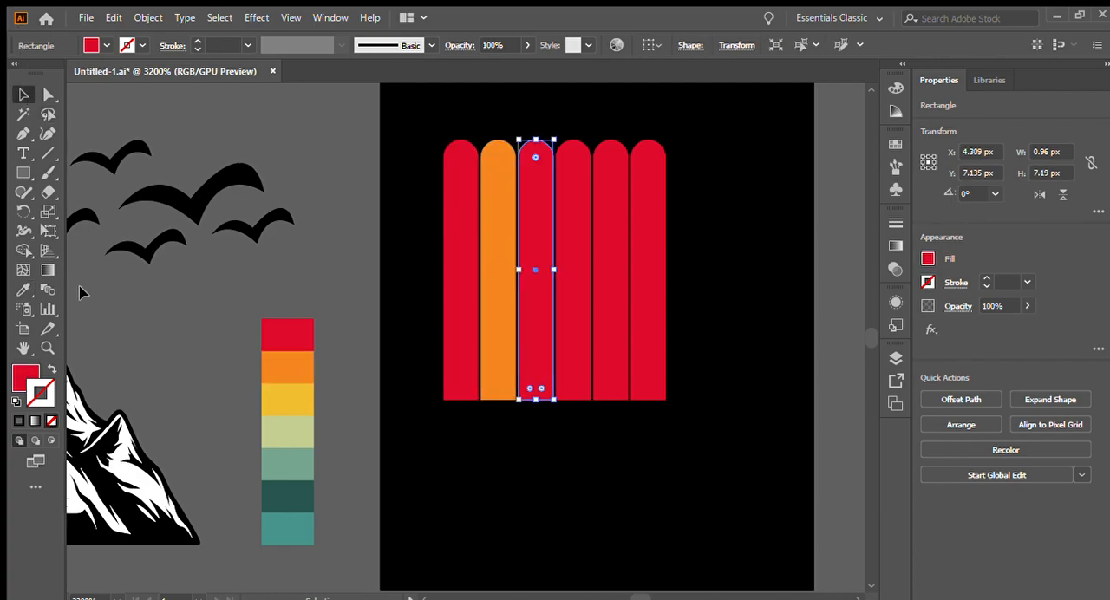
{"action": "left_click", "coordinate": [19, 290]}
{"action": "left_click", "coordinate": [286, 396]}
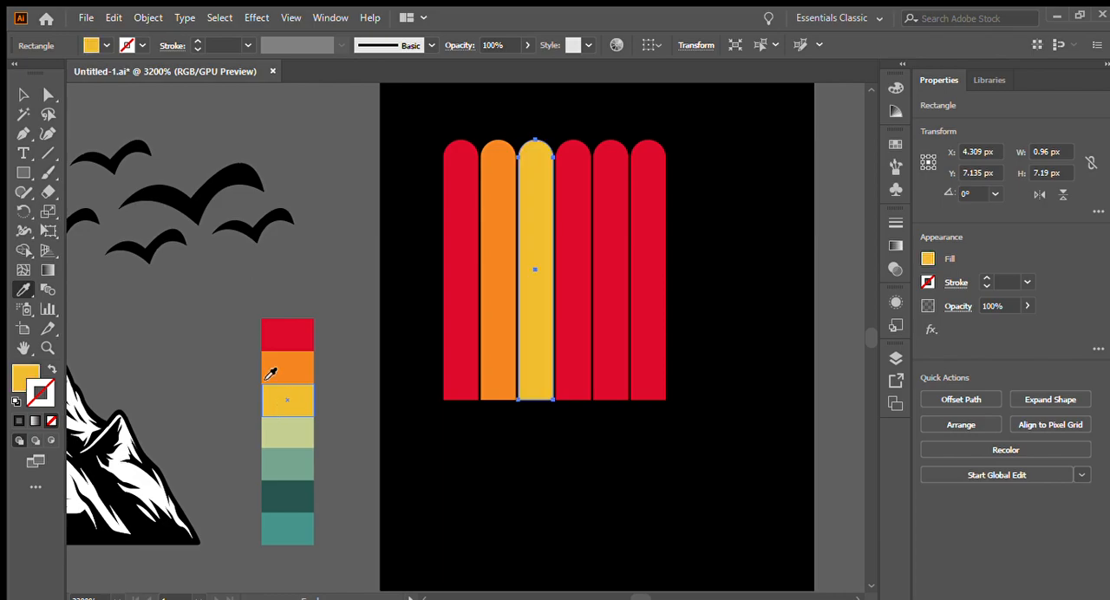
- Recolour the fourth bar pale green and the fifth bar sage green by sampling the palette swatches with the Eyedropper
{"action": "key", "text": "v"}
{"action": "left_click", "coordinate": [559, 219]}
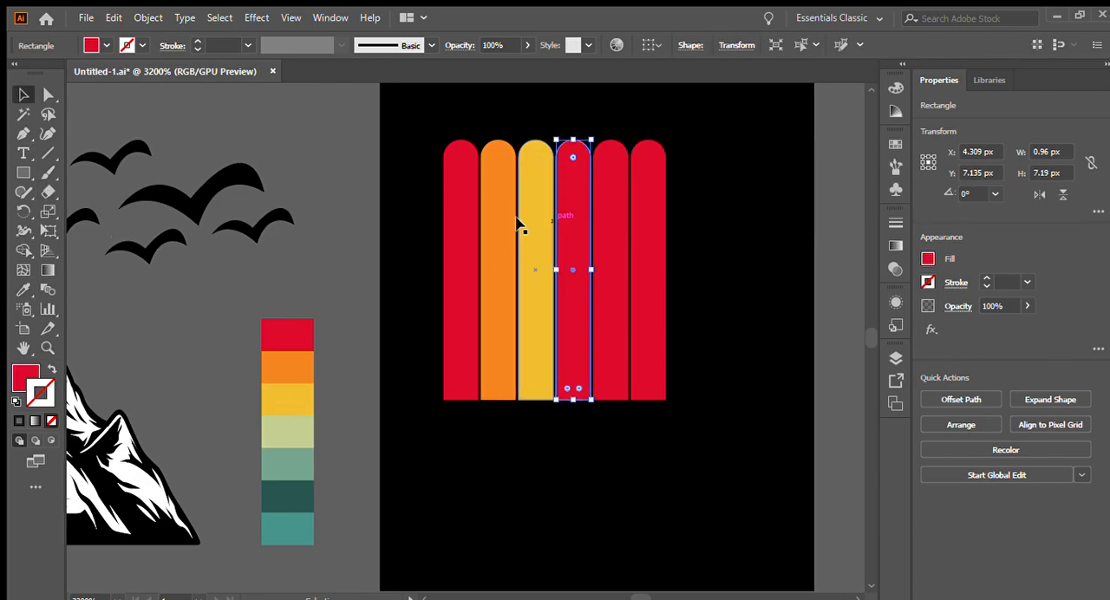
{"action": "left_click", "coordinate": [19, 290]}
{"action": "left_click", "coordinate": [265, 441]}
{"action": "key", "text": "v"}
{"action": "scroll", "coordinate": [490, 276], "scroll_direction": "down", "scroll_amount": 1}
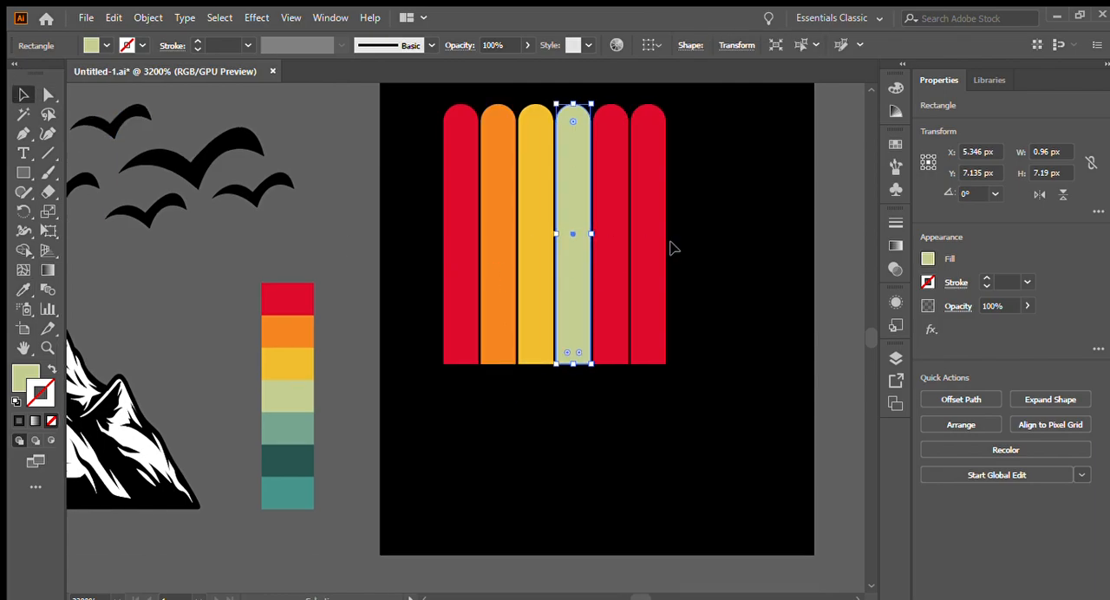
{"action": "left_click", "coordinate": [611, 245]}
{"action": "left_click", "coordinate": [21, 293]}
{"action": "left_click", "coordinate": [293, 428]}
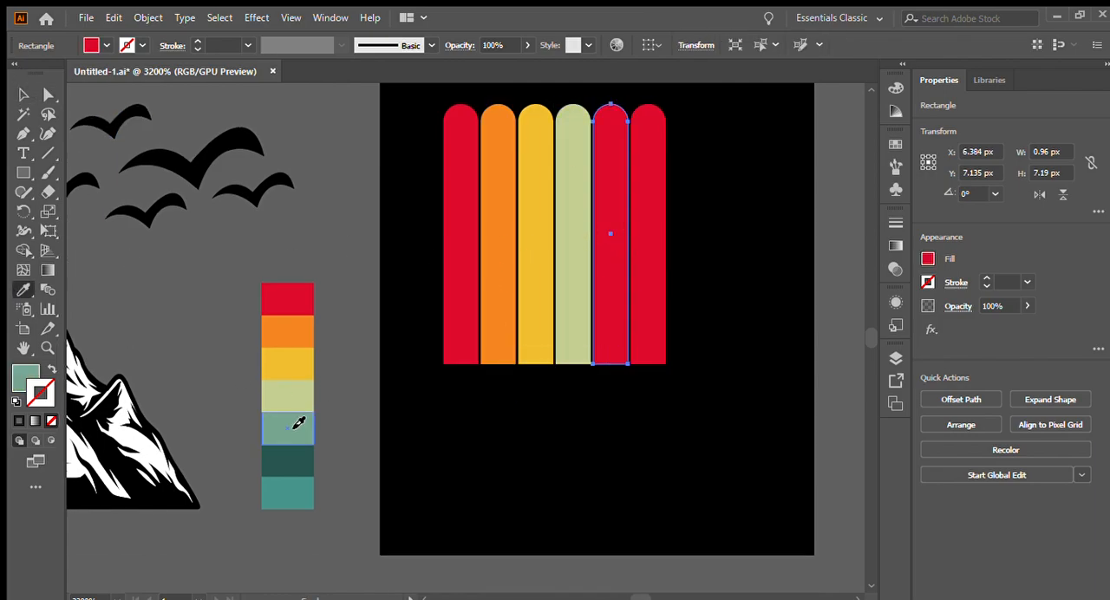
- Recolour the sixth bar with the dark teal palette swatch using the Eyedropper
{"action": "left_click", "coordinate": [22, 96]}
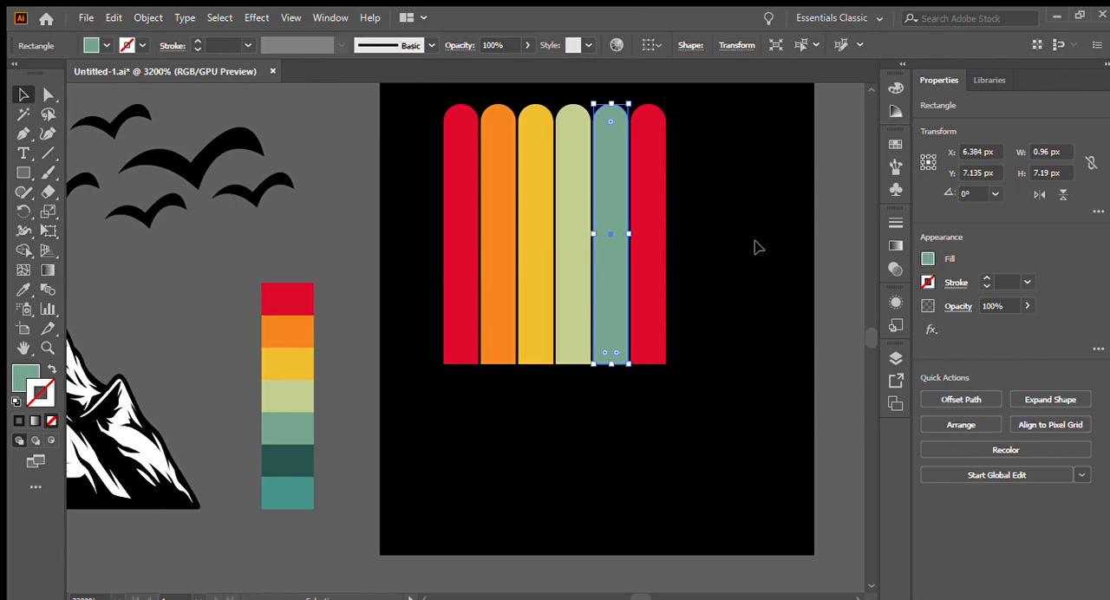
{"action": "left_click", "coordinate": [655, 228]}
{"action": "left_click", "coordinate": [23, 290]}
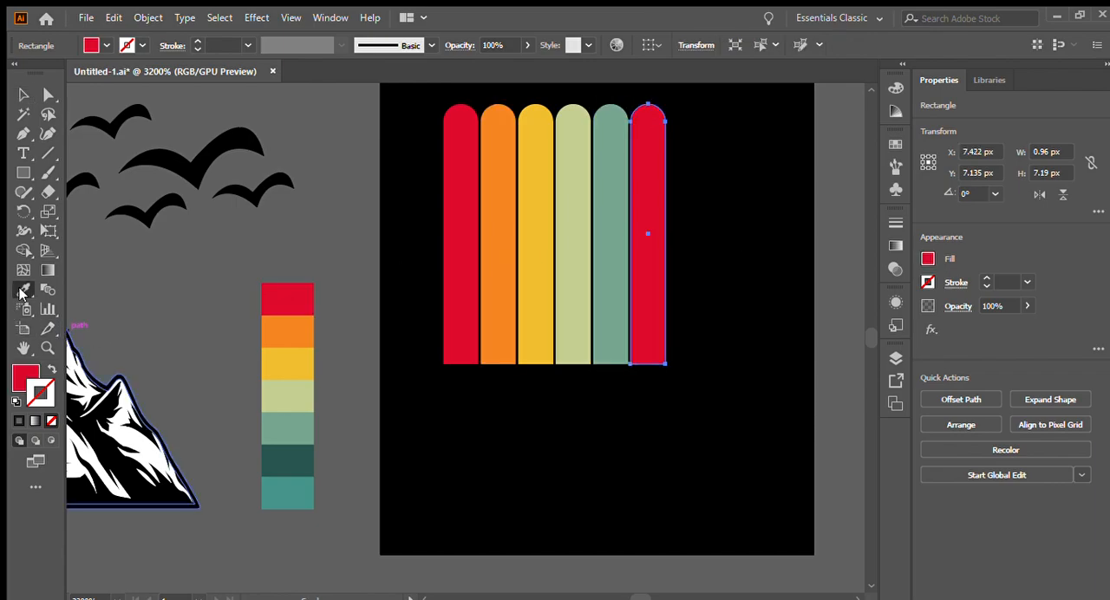
{"action": "left_click", "coordinate": [298, 496]}
{"action": "left_click", "coordinate": [274, 457]}
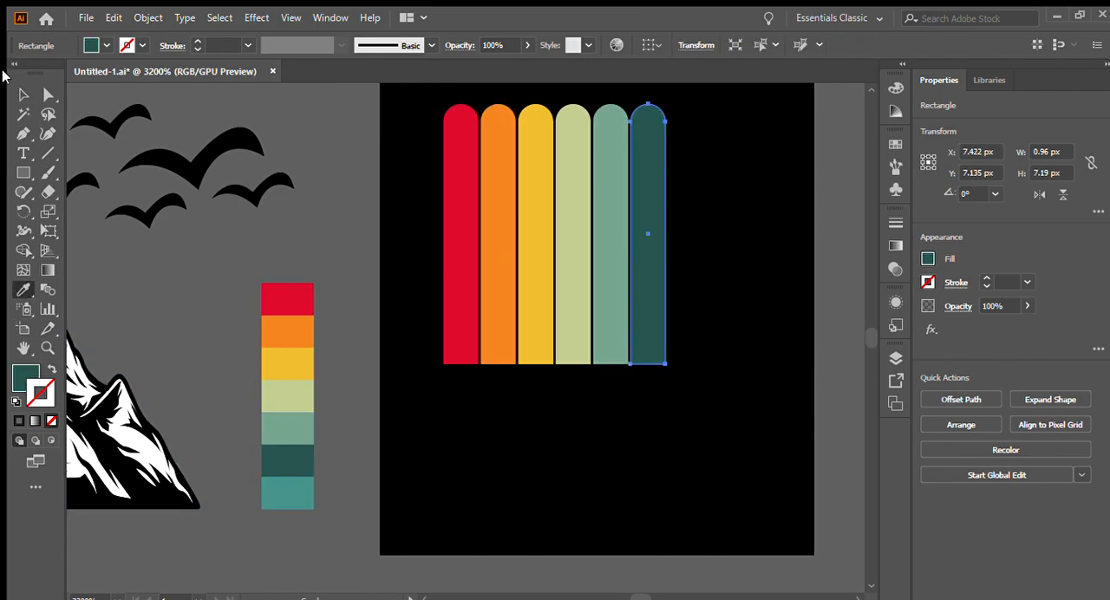
{"action": "left_click", "coordinate": [22, 95]}
- Group the six coloured bars and move the group closer to the artboard's horizontal centre
{"action": "scroll", "coordinate": [223, 228], "scroll_direction": "up", "scroll_amount": 1}
{"action": "left_click_drag", "start_coordinate": [424, 174], "coordinate": [517, 217]}
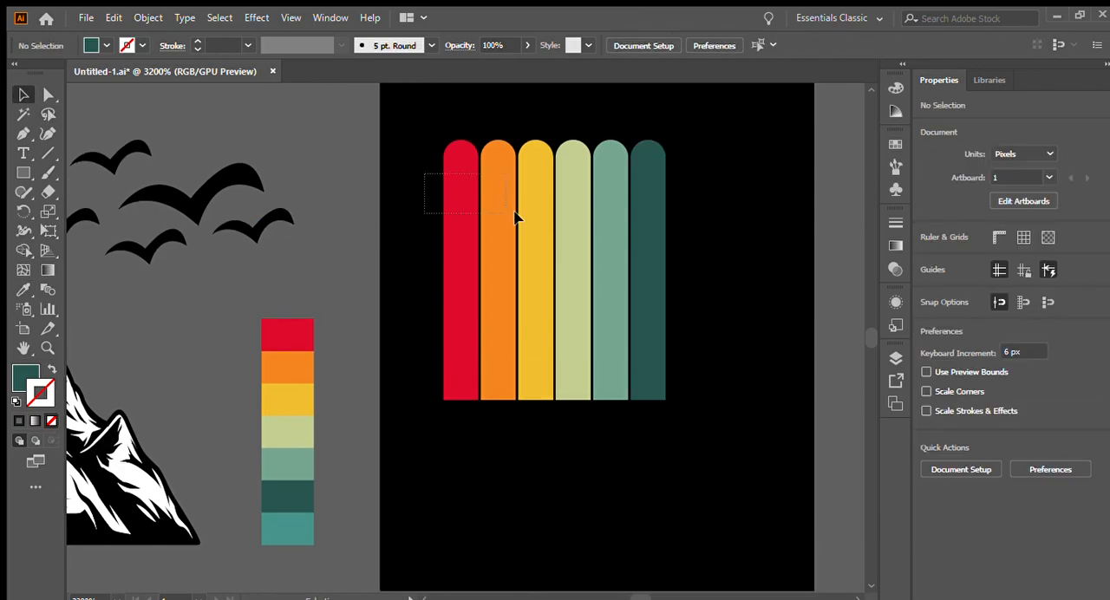
{"action": "left_click_drag", "start_coordinate": [667, 282], "coordinate": [666, 282]}
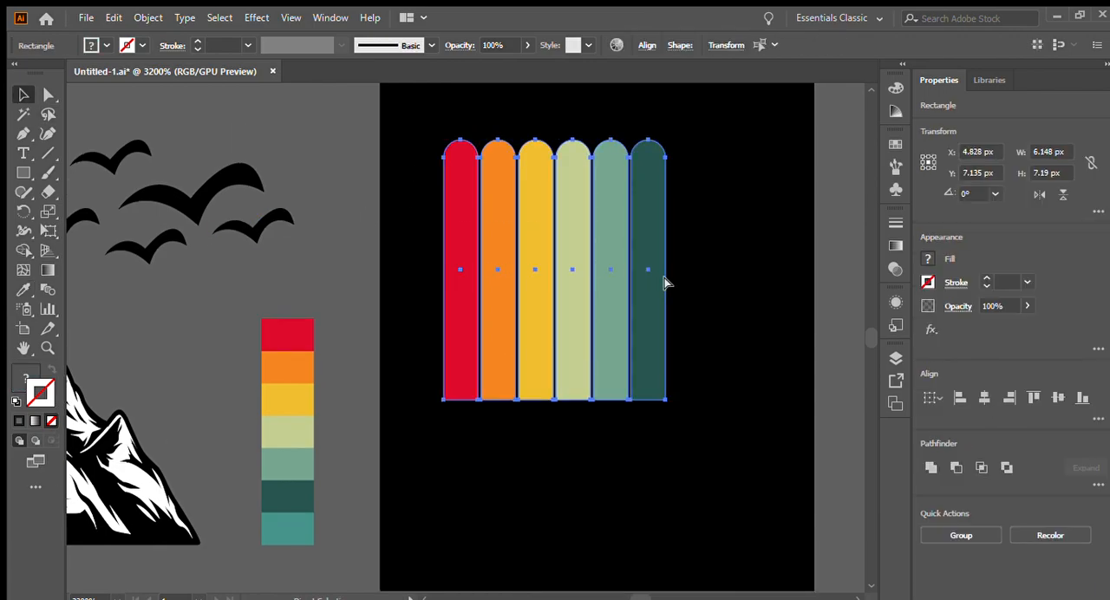
{"action": "key", "text": "ctrl+g"}
{"action": "scroll", "coordinate": [705, 271], "scroll_direction": "down", "scroll_amount": 1}
{"action": "left_click_drag", "start_coordinate": [667, 264], "coordinate": [686, 274]}
{"action": "left_click", "coordinate": [737, 286]}
- Move the mountain artwork over the coloured stripes and scale it down proportionally to about 4.82 by 2.44 px
{"action": "scroll", "coordinate": [679, 251], "scroll_direction": "up", "scroll_amount": 1}
{"action": "left_click_drag", "start_coordinate": [217, 414], "coordinate": [607, 355]}
{"action": "scroll", "coordinate": [442, 312], "scroll_direction": "down", "scroll_amount": 1}
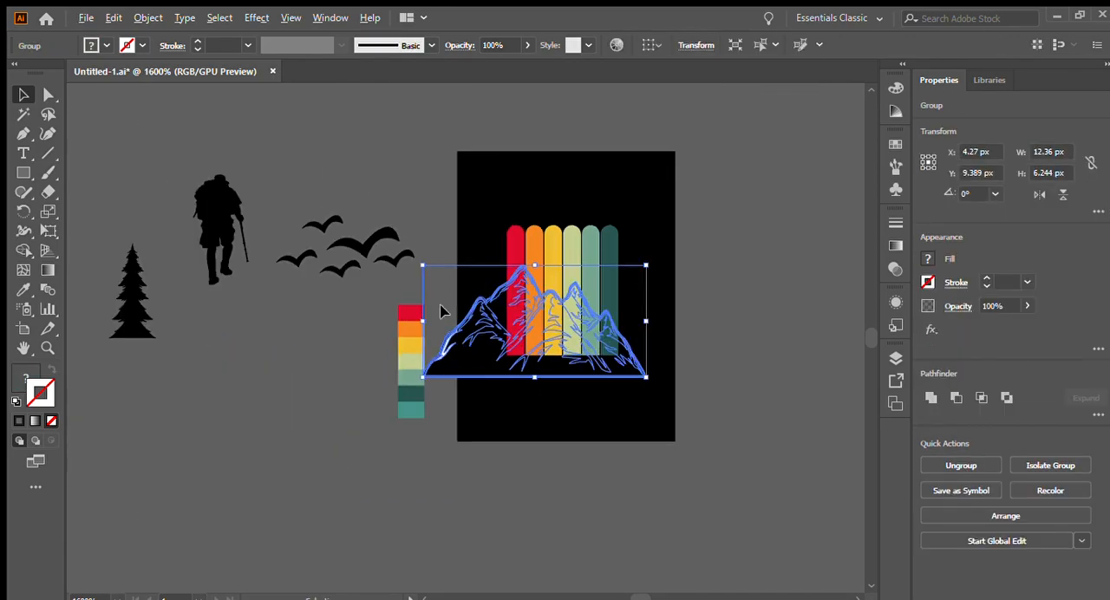
{"action": "scroll", "coordinate": [615, 344], "scroll_direction": "up", "scroll_amount": 1}
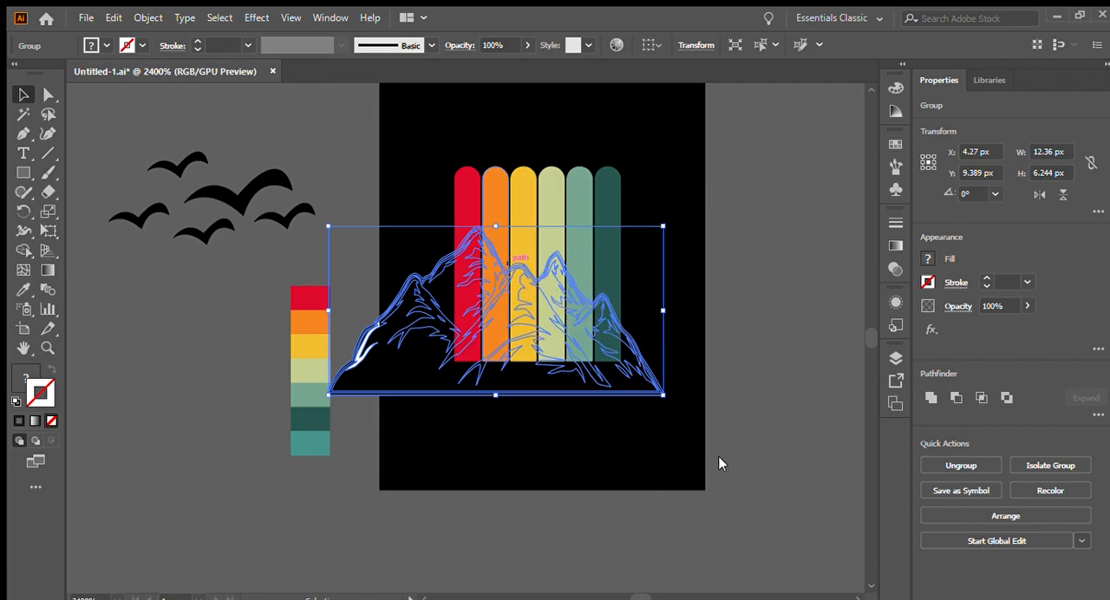
{"action": "left_click_drag", "start_coordinate": [497, 225], "coordinate": [497, 277]}
{"action": "scroll", "coordinate": [520, 291], "scroll_direction": "up", "scroll_amount": 2}
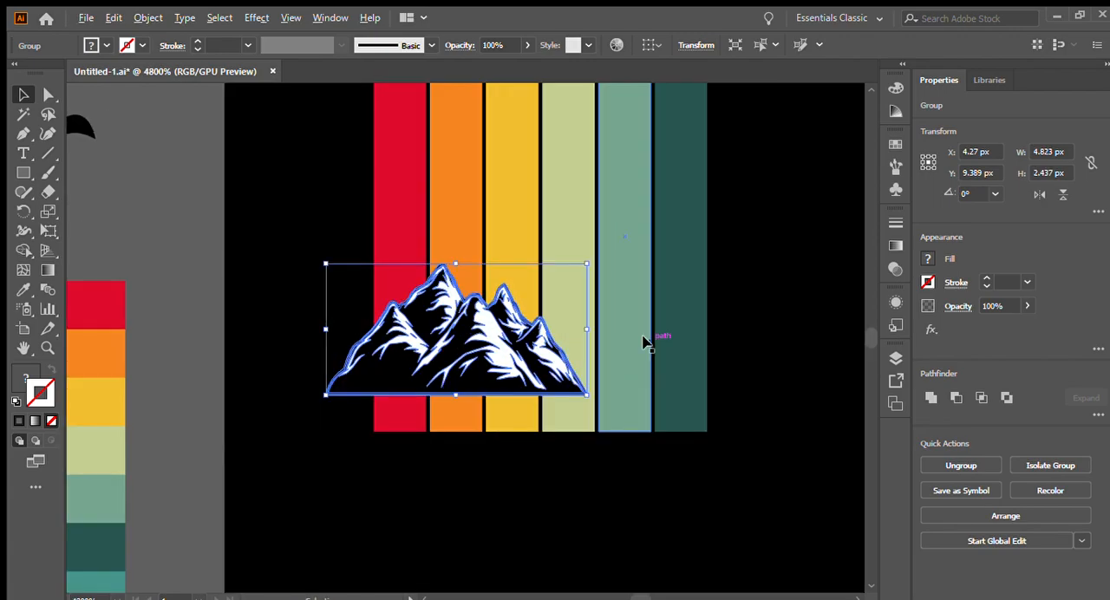
- Position the mountains over the base of the stripes and enlarge them to span slightly more than the full stripe width
{"action": "scroll", "coordinate": [643, 341], "scroll_direction": "up", "scroll_amount": 1}
{"action": "left_click_drag", "start_coordinate": [444, 350], "coordinate": [505, 397]}
{"action": "left_click_drag", "start_coordinate": [641, 353], "coordinate": [747, 355]}
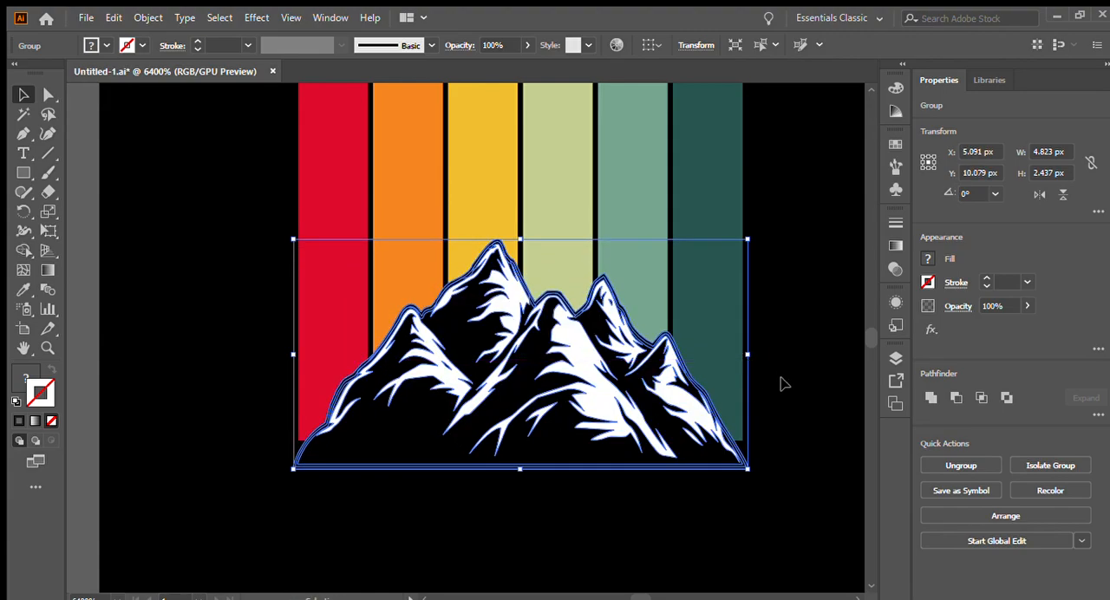
{"action": "left_click_drag", "start_coordinate": [586, 426], "coordinate": [597, 396]}
{"action": "left_click", "coordinate": [587, 481]}
{"action": "scroll", "coordinate": [680, 446], "scroll_direction": "down", "scroll_amount": 3}
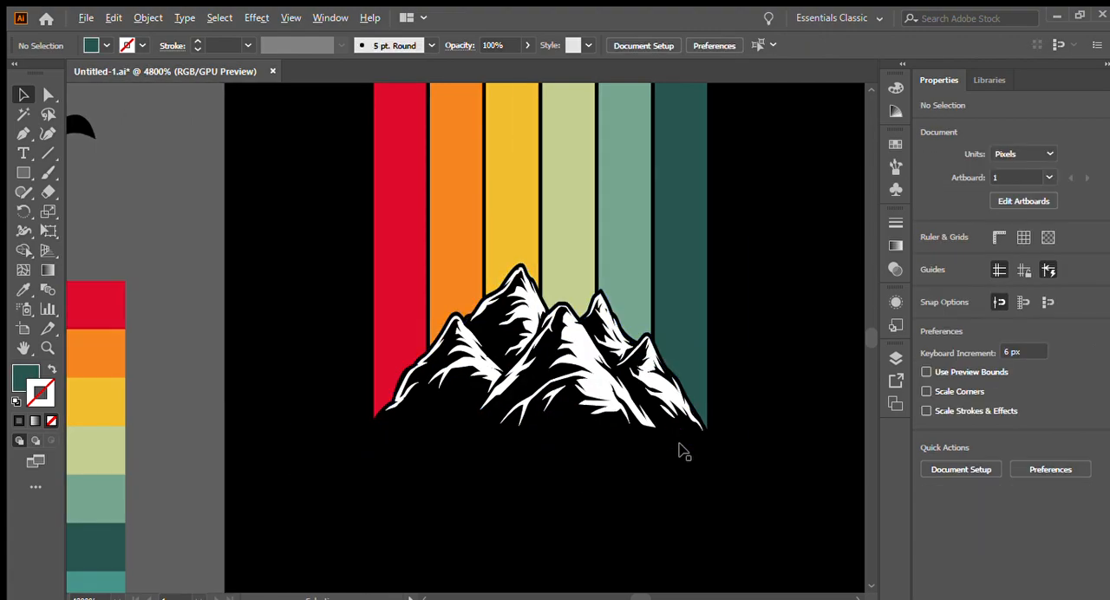
- Place the pine tree over the red and orange stripes and scale it down to about 1.28 by 2.61 px
{"action": "scroll", "coordinate": [612, 437], "scroll_direction": "down", "scroll_amount": 2}
{"action": "scroll", "coordinate": [599, 412], "scroll_direction": "up", "scroll_amount": 1}
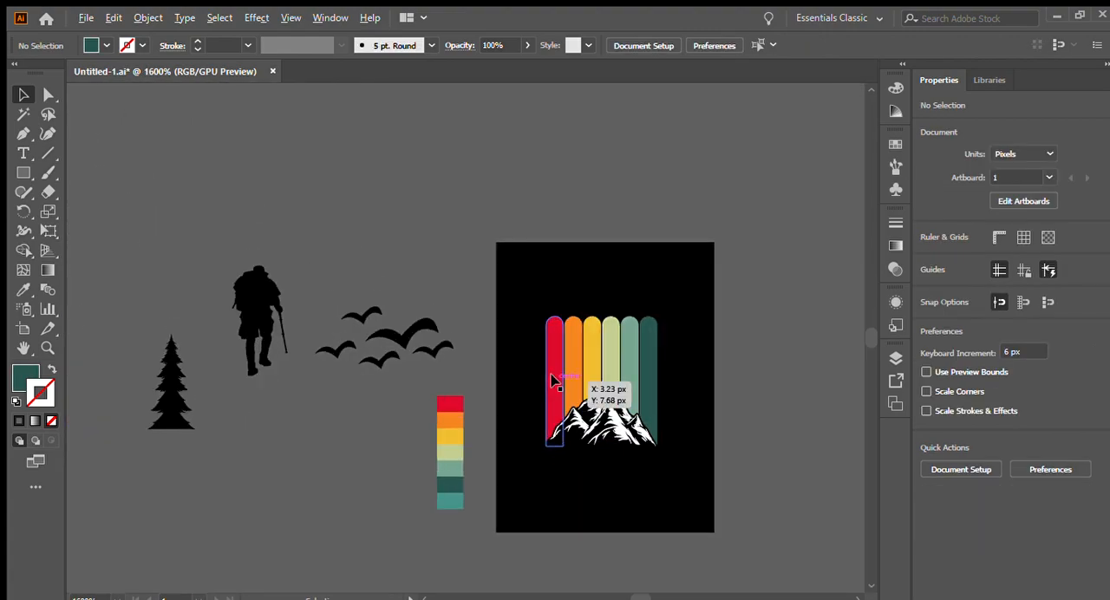
{"action": "left_click_drag", "start_coordinate": [180, 421], "coordinate": [559, 401]}
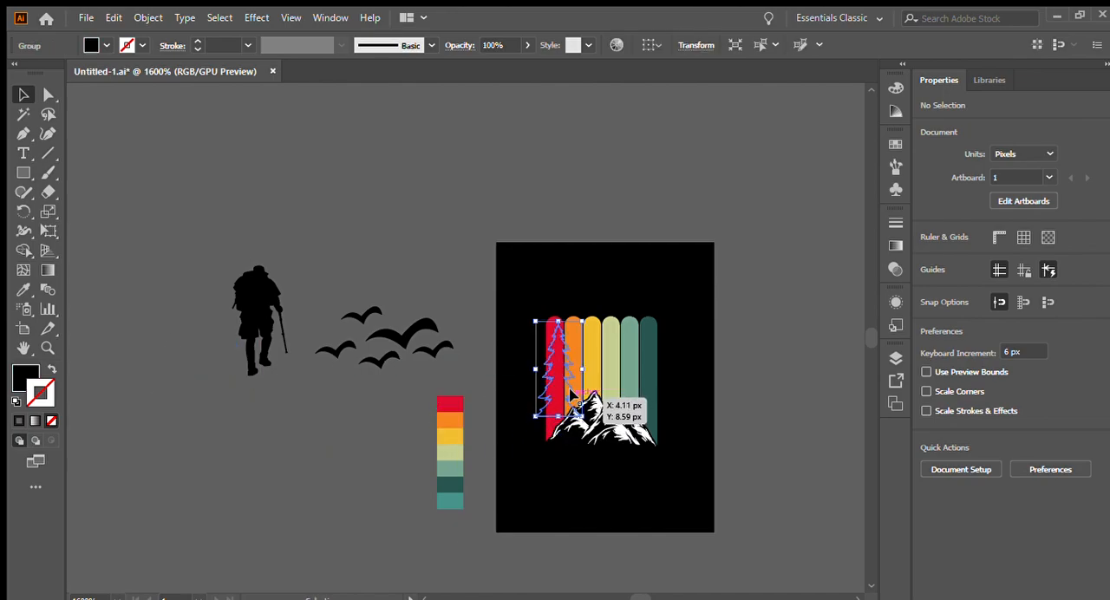
{"action": "scroll", "coordinate": [559, 399], "scroll_direction": "up", "scroll_amount": 1}
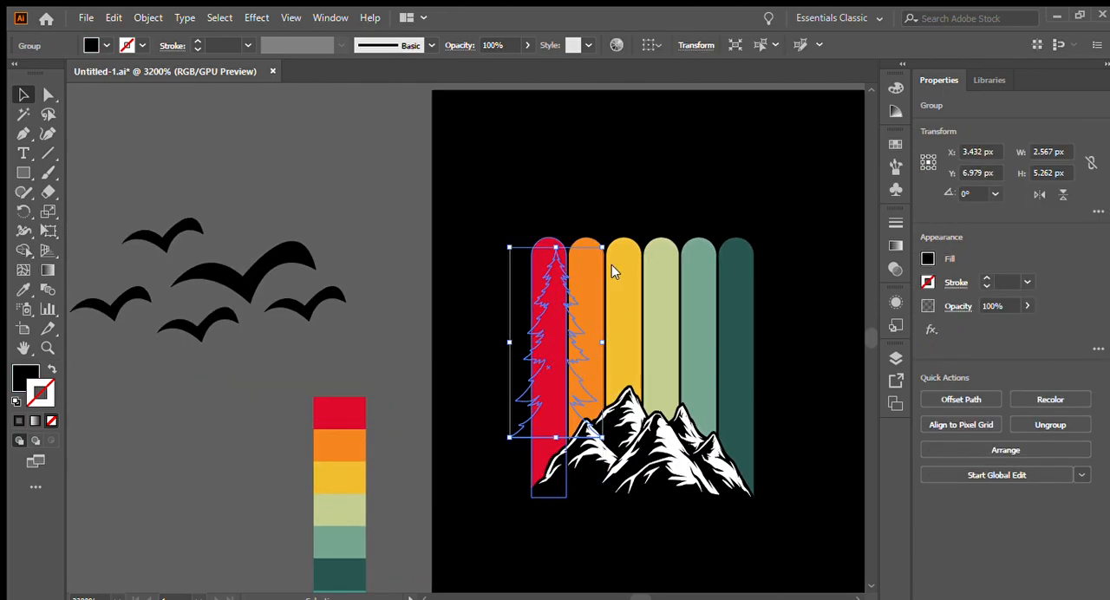
{"action": "left_click_drag", "start_coordinate": [611, 420], "coordinate": [615, 424]}
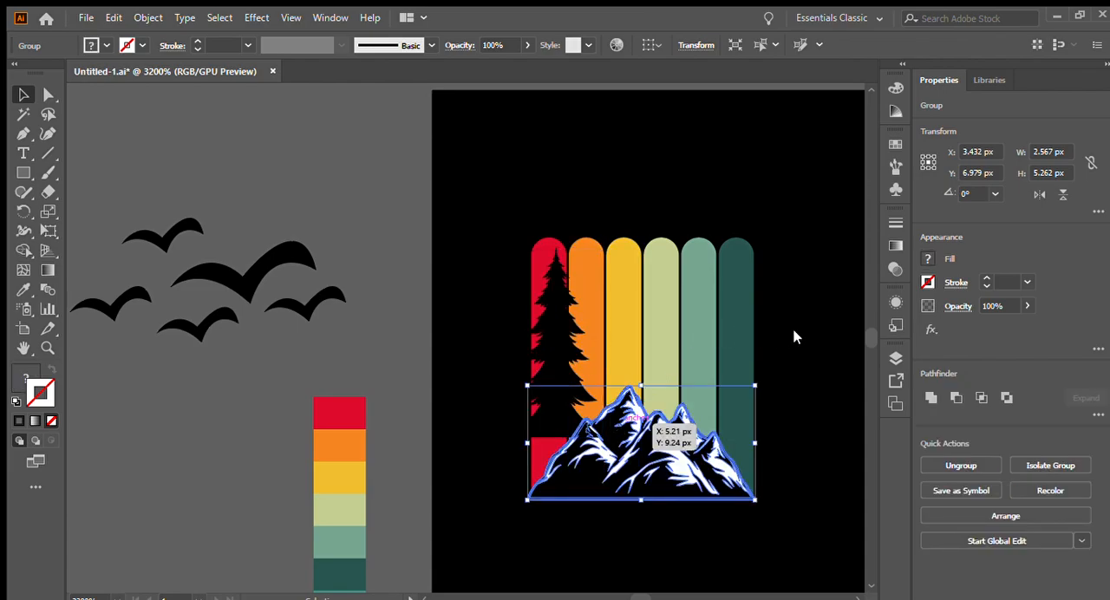
{"action": "left_click", "coordinate": [559, 304]}
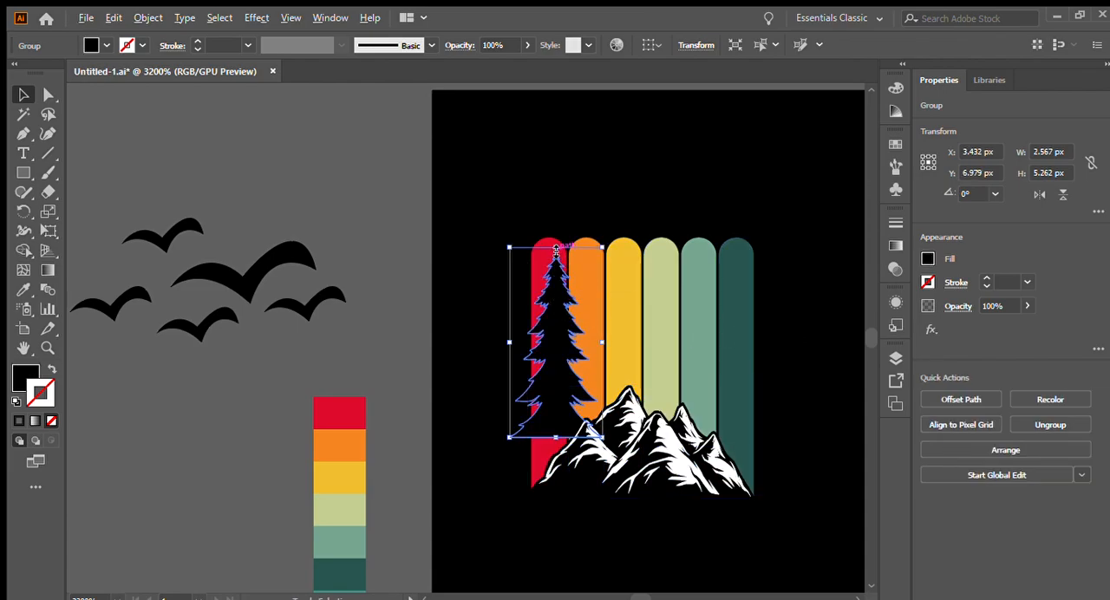
{"action": "left_click_drag", "start_coordinate": [556, 248], "coordinate": [554, 295]}
{"action": "scroll", "coordinate": [636, 427], "scroll_direction": "up", "scroll_amount": 2}
{"action": "scroll", "coordinate": [505, 291], "scroll_direction": "up", "scroll_amount": 2}
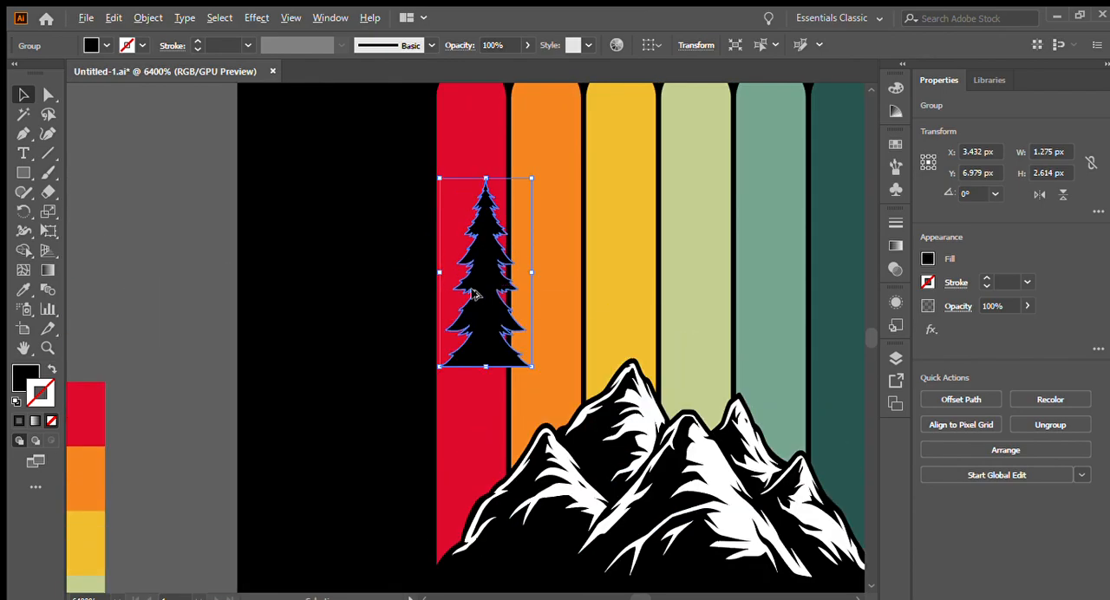
- Move the pine tree over the yellow stripe and place a smaller copy over the orange stripe
{"action": "scroll", "coordinate": [473, 288], "scroll_direction": "down", "scroll_amount": 1}
{"action": "left_click_drag", "start_coordinate": [460, 281], "coordinate": [565, 235]}
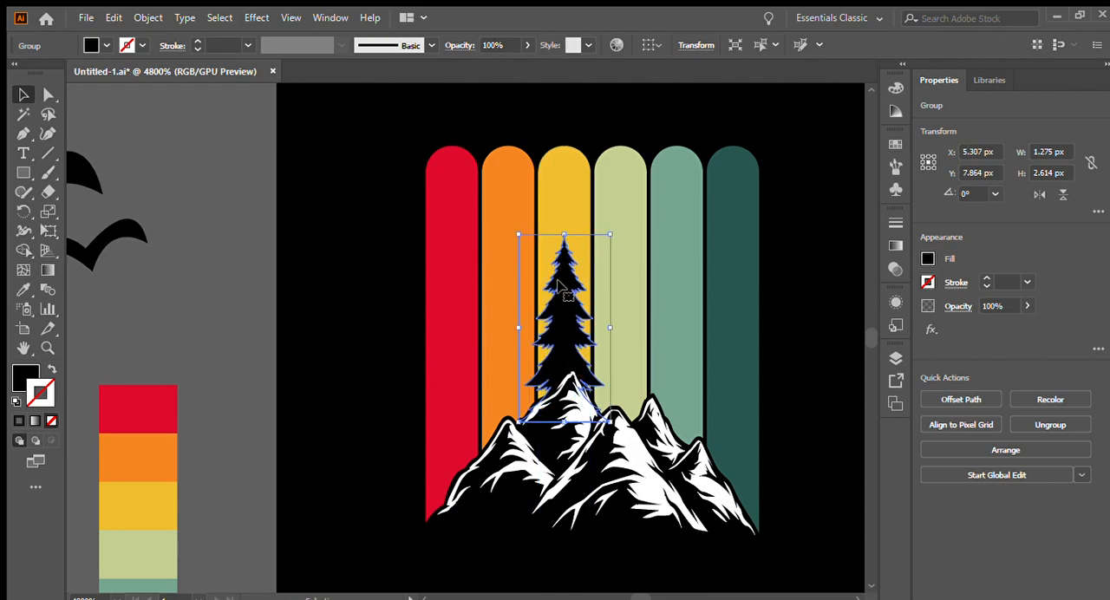
{"action": "left_click_drag", "start_coordinate": [555, 300], "coordinate": [491, 350]}
{"action": "left_click_drag", "start_coordinate": [497, 283], "coordinate": [495, 300]}
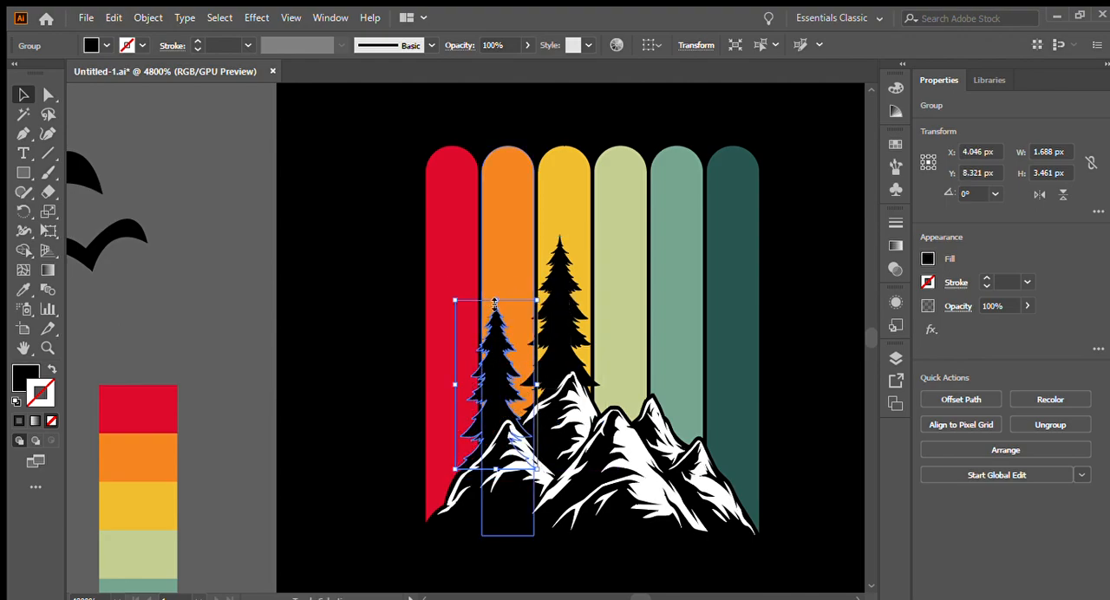
- Place a third pine tree over the lower part of the red stripe, sized about 1.48 by 3.03 px
{"action": "left_click_drag", "start_coordinate": [494, 368], "coordinate": [448, 470]}
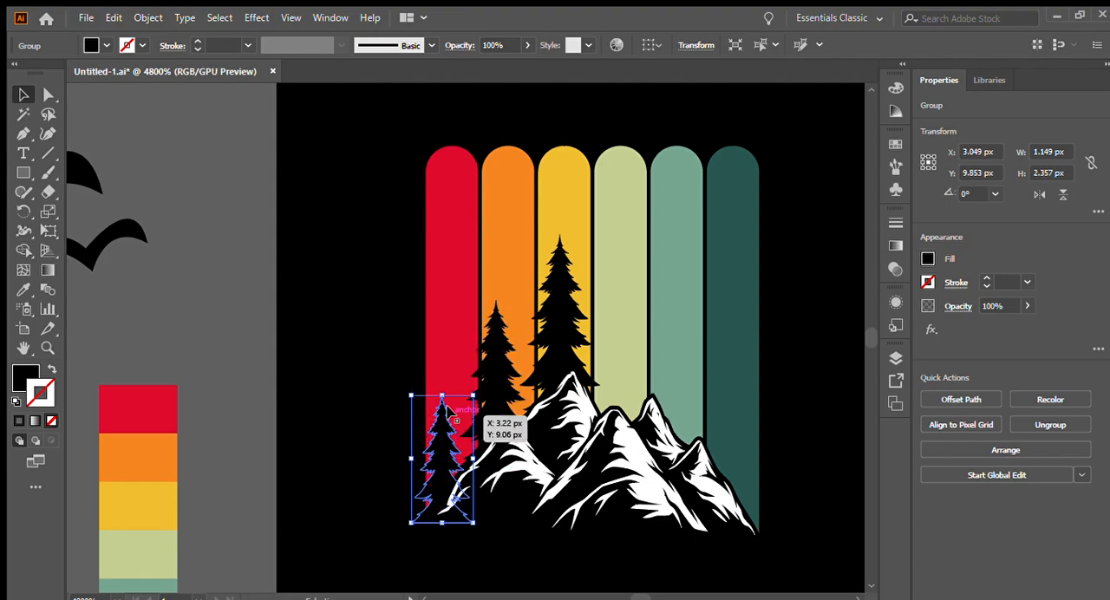
{"action": "left_click_drag", "start_coordinate": [442, 380], "coordinate": [446, 361]}
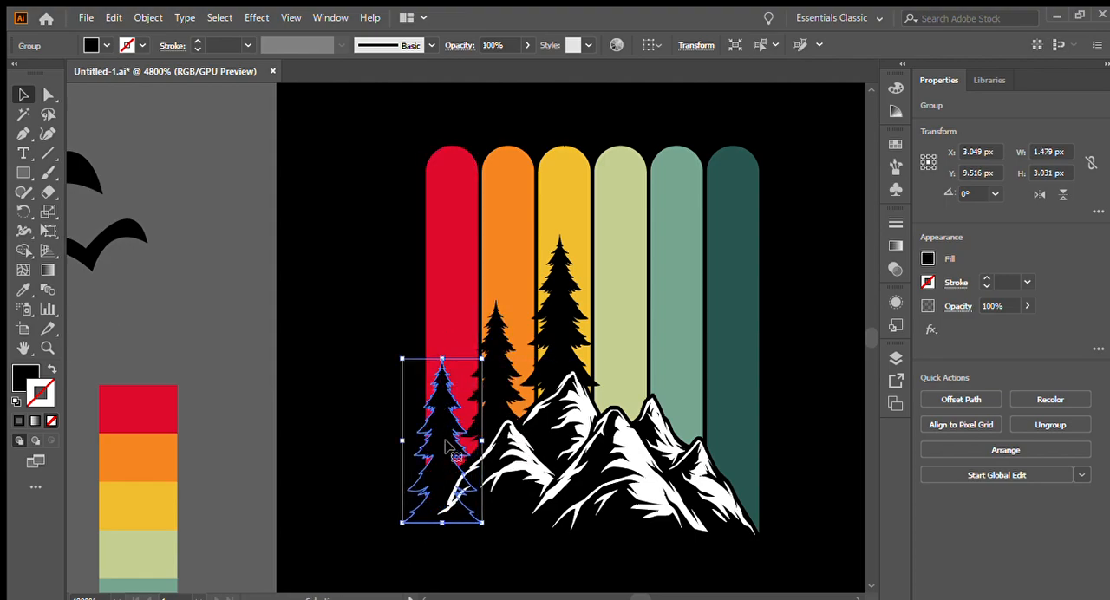
{"action": "left_click", "coordinate": [355, 426]}
{"action": "scroll", "coordinate": [341, 409], "scroll_direction": "down", "scroll_amount": 3}
{"action": "scroll", "coordinate": [469, 438], "scroll_direction": "up", "scroll_amount": 3}
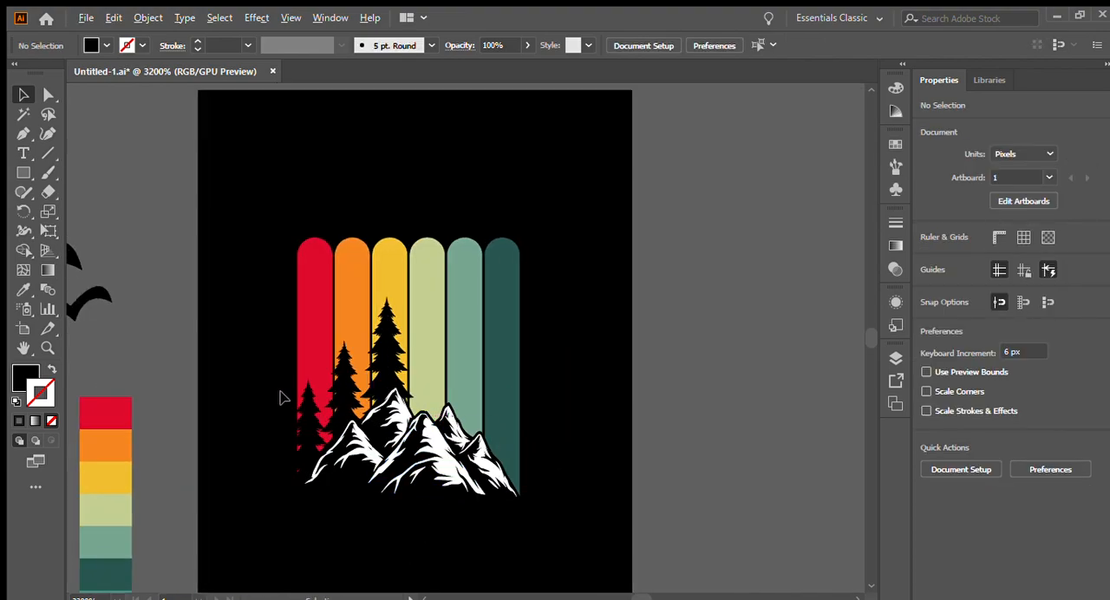
- Group the three pine trees, scale the group down to about 3.27 by 4.63 px and nudge it down behind the mountains
{"action": "left_click", "coordinate": [326, 424]}
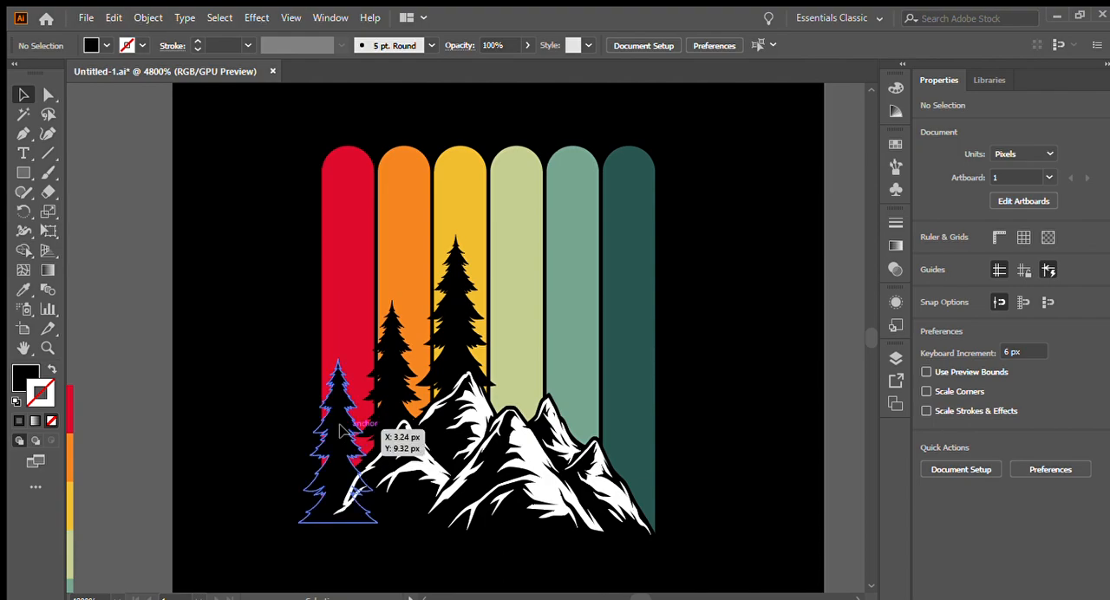
{"action": "left_click", "coordinate": [395, 369], "text": "shift"}
{"action": "left_click", "coordinate": [454, 340], "text": "shift"}
{"action": "key", "text": "ctrl+g"}
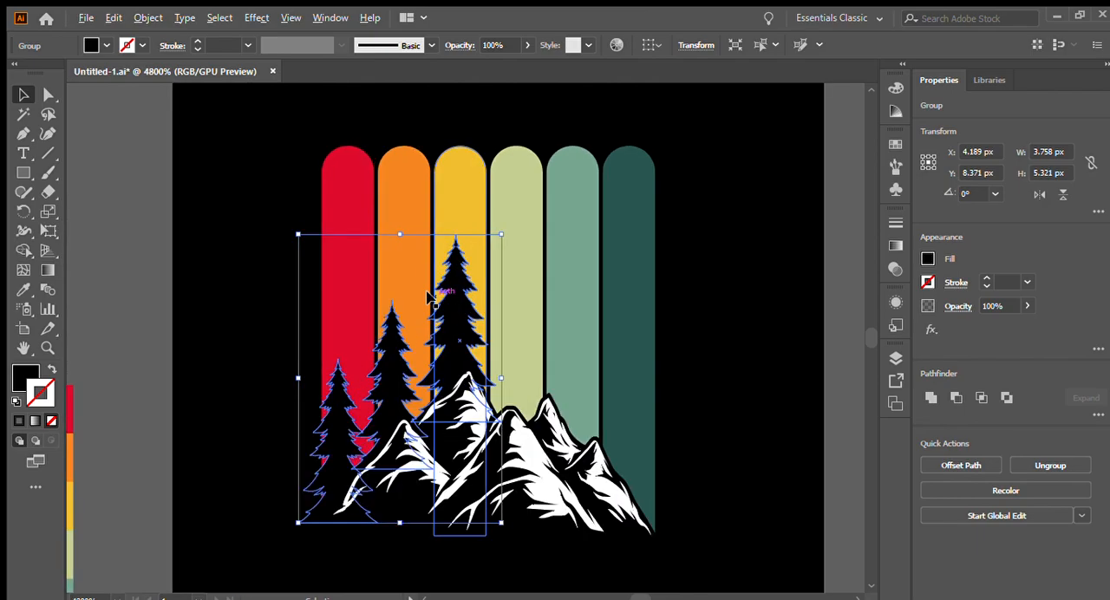
{"action": "left_click_drag", "start_coordinate": [295, 379], "coordinate": [308, 379]}
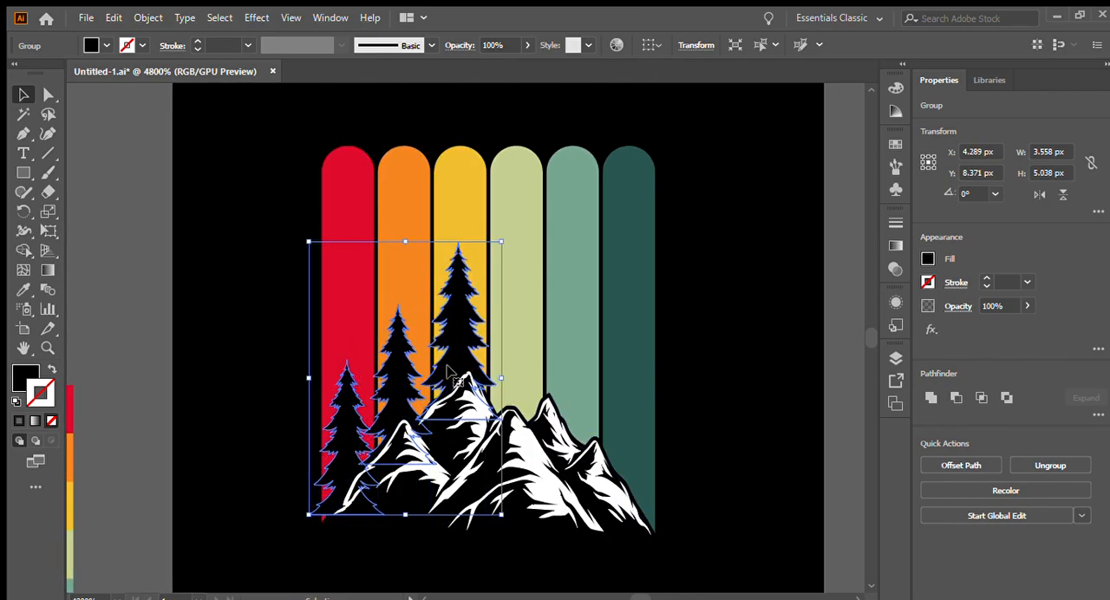
{"action": "left_click_drag", "start_coordinate": [501, 378], "coordinate": [479, 374]}
{"action": "left_click_drag", "start_coordinate": [435, 346], "coordinate": [435, 353]}
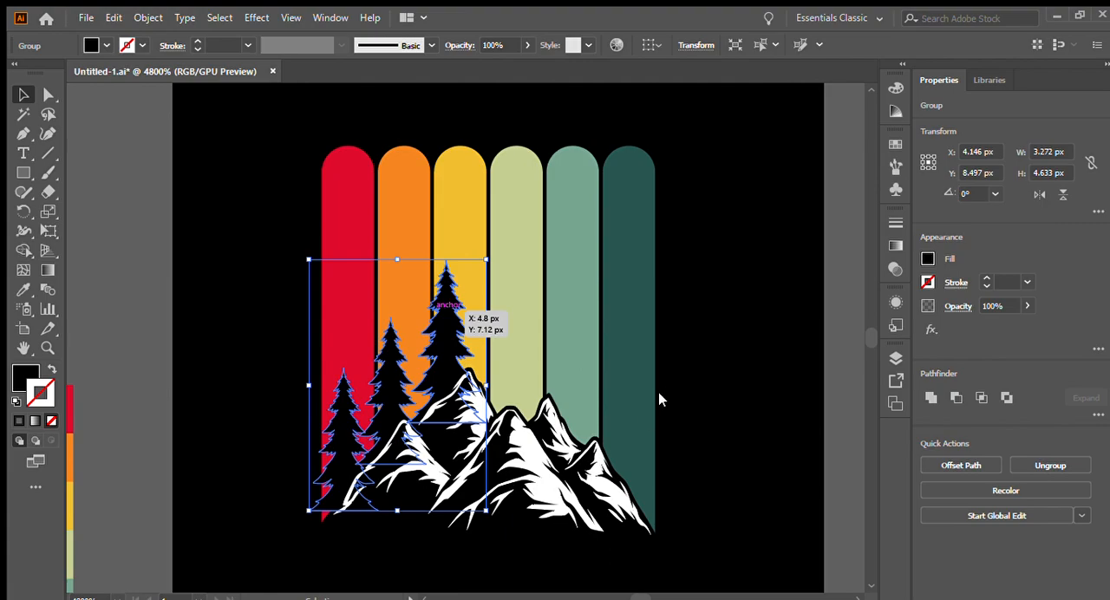
- Create a mirrored copy of the pine group and scale it down to about 2.51 by 3.55 px over the teal and dark green stripes
{"action": "left_click", "coordinate": [890, 501]}
{"action": "left_click", "coordinate": [914, 534]}
{"action": "left_click_drag", "start_coordinate": [408, 387], "coordinate": [607, 400]}
{"action": "left_click_drag", "start_coordinate": [483, 386], "coordinate": [510, 386]}
{"action": "left_click_drag", "start_coordinate": [620, 423], "coordinate": [641, 458]}
{"action": "left_click", "coordinate": [714, 459]}
{"action": "left_click", "coordinate": [655, 447]}
{"action": "left_click_drag", "start_coordinate": [676, 422], "coordinate": [666, 477]}
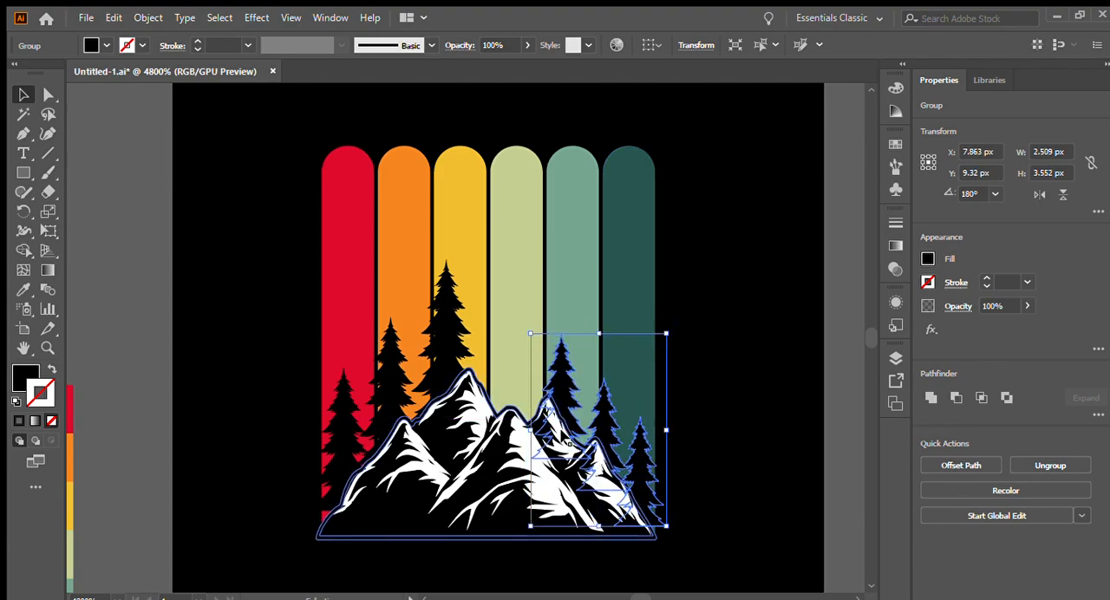
- Enlarge the mirrored pine group and position it behind the right-hand peaks, starting from the pale green stripe
{"action": "left_click_drag", "start_coordinate": [530, 430], "coordinate": [514, 421]}
{"action": "left_click_drag", "start_coordinate": [583, 325], "coordinate": [611, 288]}
{"action": "left_click", "coordinate": [732, 426]}
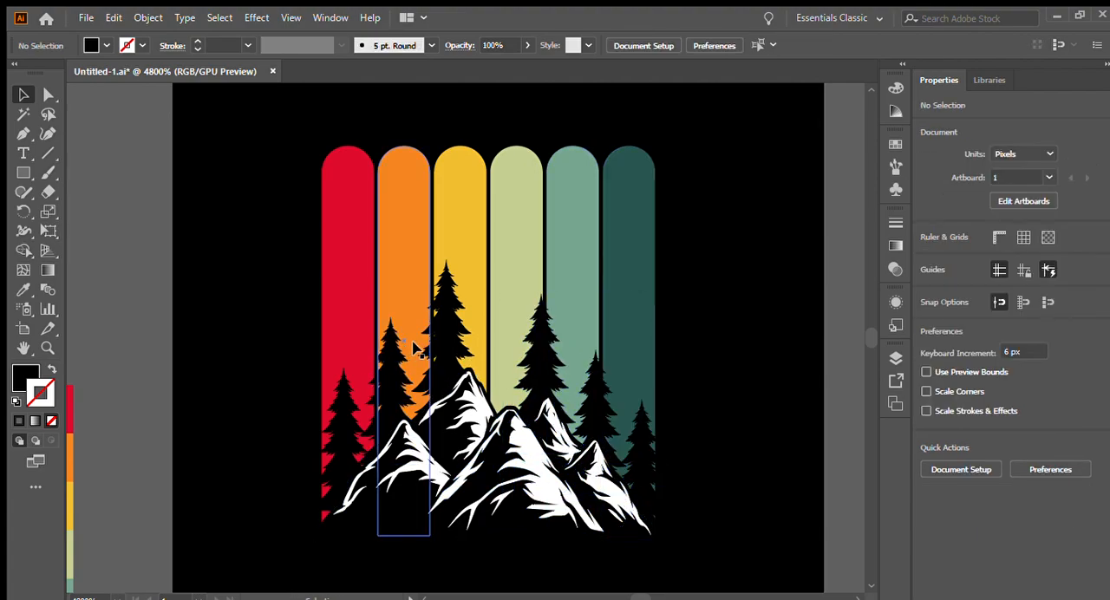
- Move the hiker silhouette onto the artboard over the middle of the coloured stripes
{"action": "scroll", "coordinate": [579, 374], "scroll_direction": "down", "scroll_amount": 3}
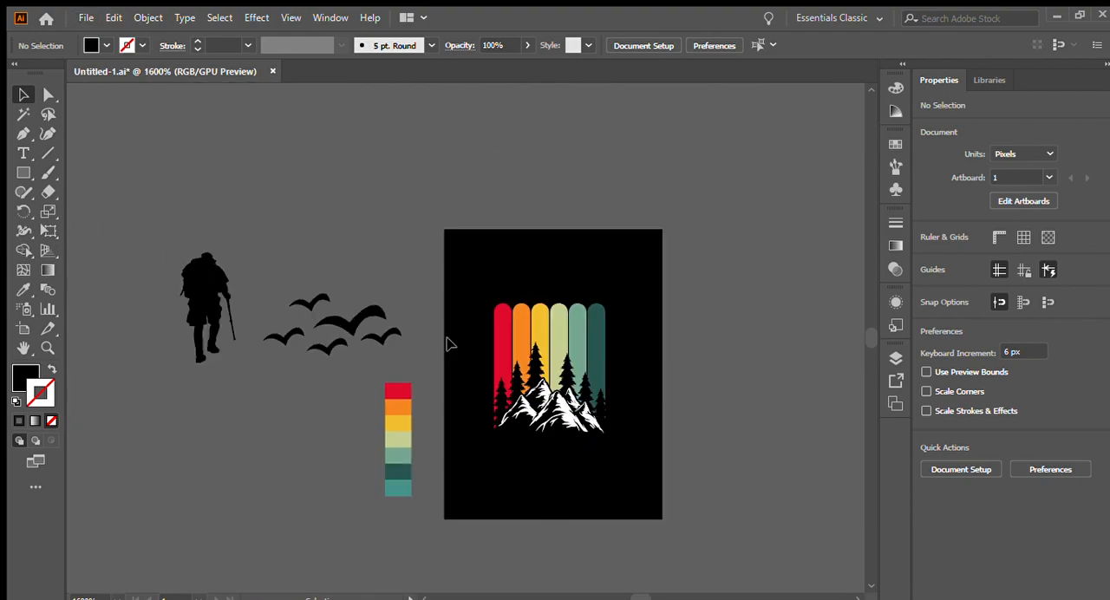
{"action": "scroll", "coordinate": [450, 344], "scroll_direction": "up", "scroll_amount": 1}
{"action": "left_click_drag", "start_coordinate": [98, 240], "coordinate": [733, 314]}
{"action": "scroll", "coordinate": [744, 340], "scroll_direction": "up", "scroll_amount": 1}
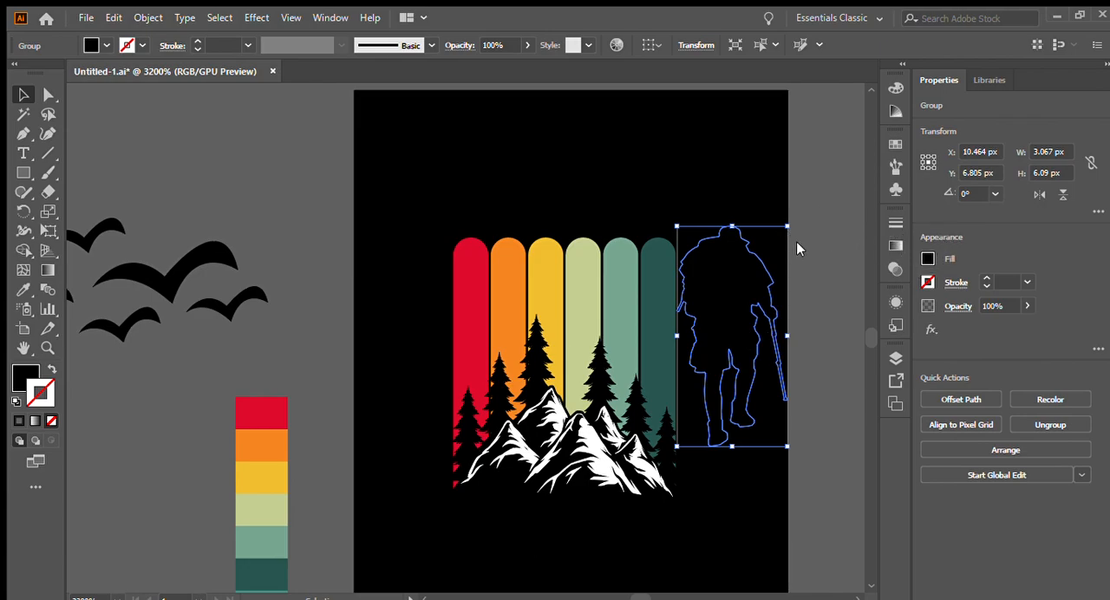
{"action": "left_click_drag", "start_coordinate": [715, 285], "coordinate": [546, 300]}
- Scale the hiker down to about 1.82 by 3.62 px and stand it on the central mountain peaks
{"action": "scroll", "coordinate": [536, 236], "scroll_direction": "up", "scroll_amount": 1}
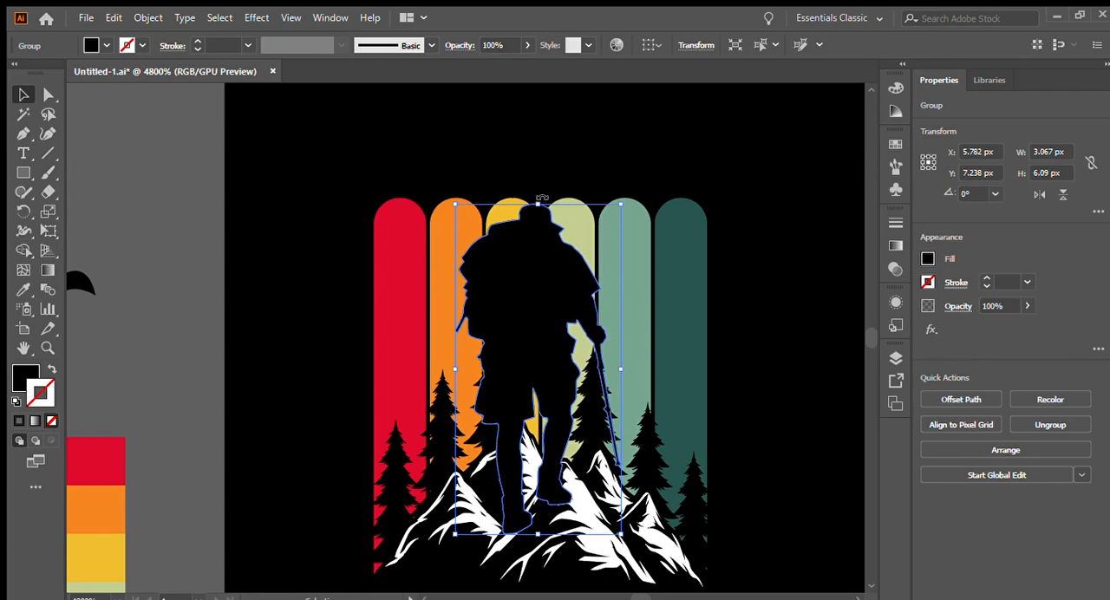
{"action": "left_click_drag", "start_coordinate": [543, 201], "coordinate": [542, 295]}
{"action": "scroll", "coordinate": [562, 375], "scroll_direction": "up", "scroll_amount": 1}
{"action": "left_click_drag", "start_coordinate": [562, 375], "coordinate": [594, 401]}
{"action": "left_click_drag", "start_coordinate": [608, 280], "coordinate": [608, 257]}
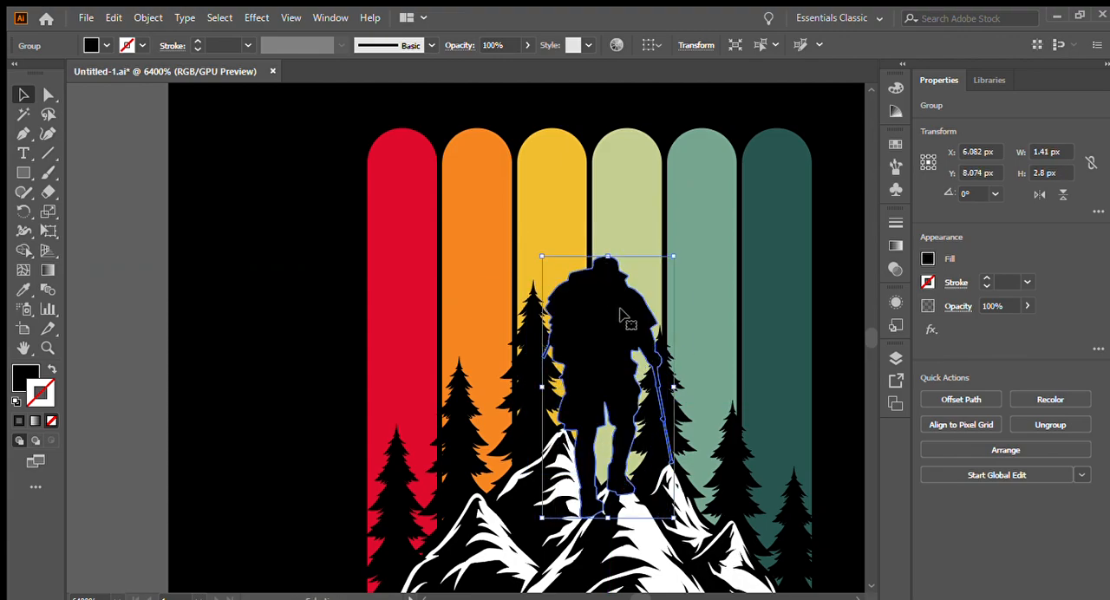
- Scale down the left pine group and shift it away from the hiker over the red, orange and yellow stripes
{"action": "left_click", "coordinate": [500, 364]}
{"action": "scroll", "coordinate": [533, 372], "scroll_direction": "down", "scroll_amount": 3}
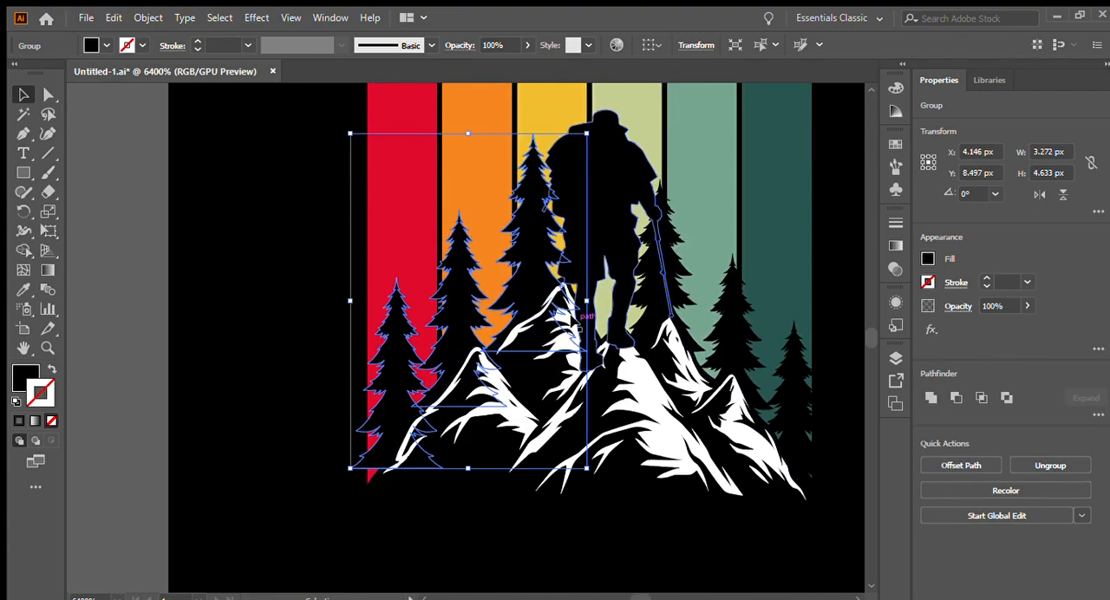
{"action": "left_click_drag", "start_coordinate": [570, 299], "coordinate": [569, 299]}
{"action": "left_click_drag", "start_coordinate": [516, 271], "coordinate": [510, 289]}
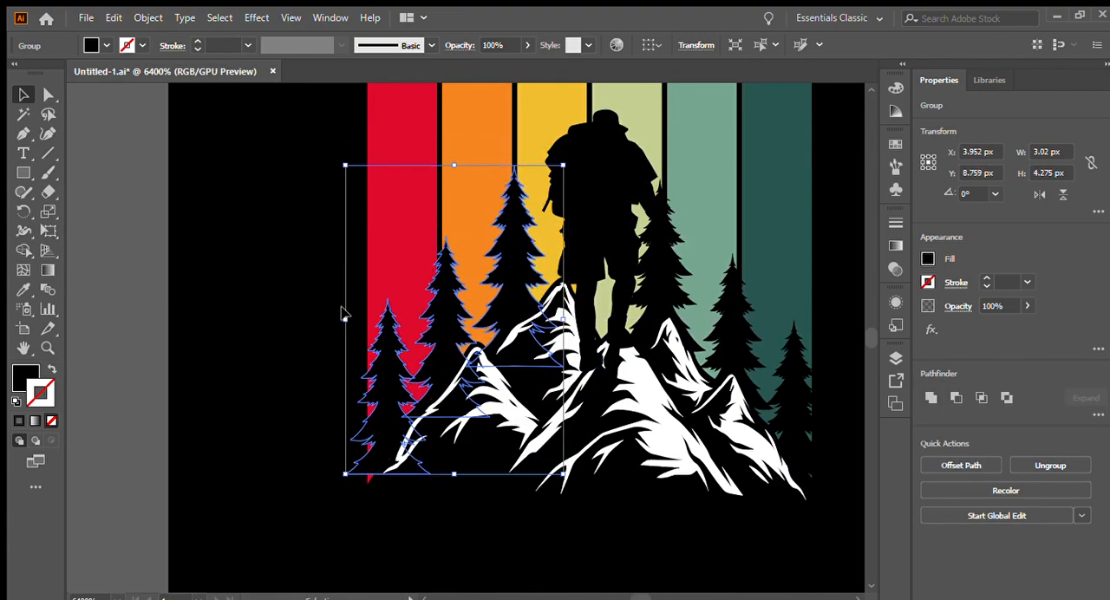
{"action": "left_click_drag", "start_coordinate": [345, 322], "coordinate": [355, 320]}
{"action": "left_click_drag", "start_coordinate": [445, 328], "coordinate": [445, 328]}
{"action": "left_click", "coordinate": [302, 283]}
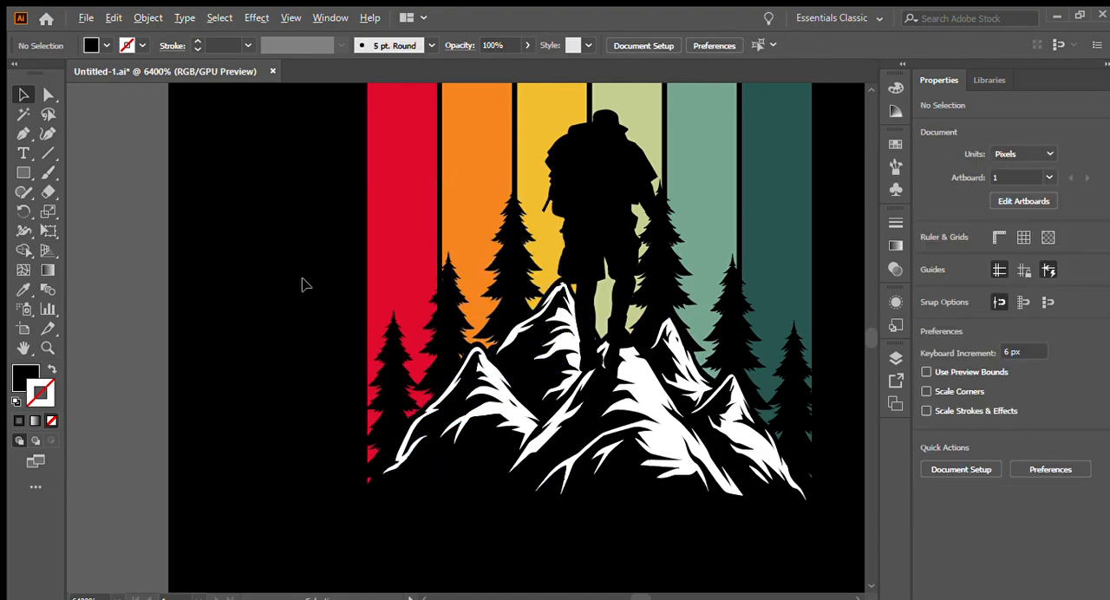
- Shrink the right pine group so its tallest tree clears the hiker's walking stick
{"action": "left_click", "coordinate": [657, 291]}
{"action": "left_click_drag", "start_coordinate": [607, 343], "coordinate": [635, 350]}
{"action": "left_click", "coordinate": [670, 235]}
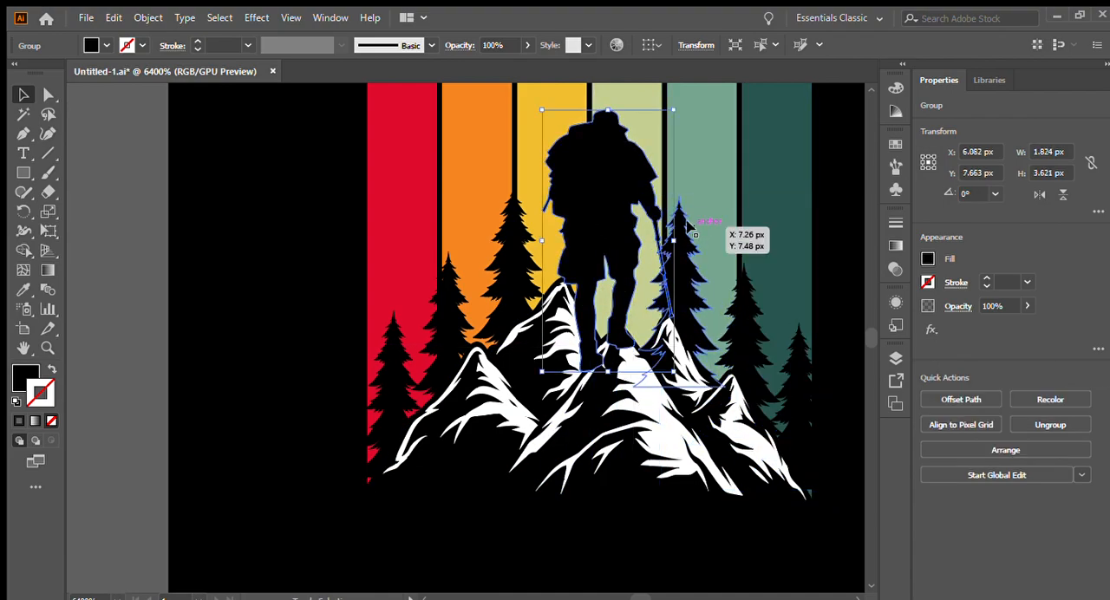
- Scale the hiker down to about 1.58 by 3.14 px and set its feet back on the peaks
{"action": "left_click_drag", "start_coordinate": [674, 241], "coordinate": [657, 241]}
{"action": "left_click_drag", "start_coordinate": [594, 206], "coordinate": [598, 225]}
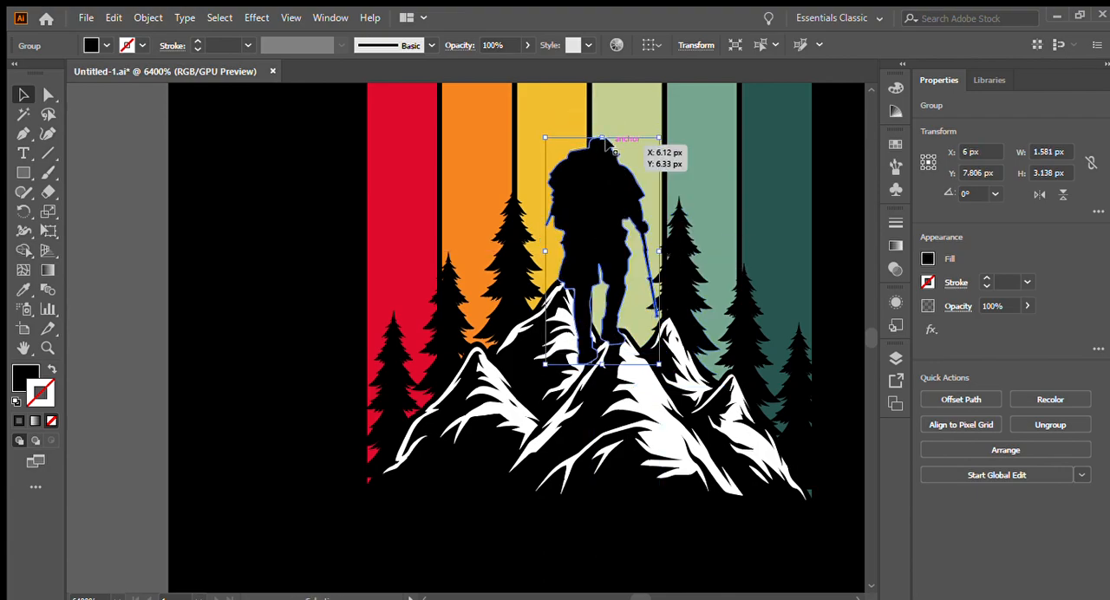
{"action": "left_click", "coordinate": [308, 201]}
{"action": "scroll", "coordinate": [427, 253], "scroll_direction": "down", "scroll_amount": 1}
{"action": "scroll", "coordinate": [622, 302], "scroll_direction": "up", "scroll_amount": 1}
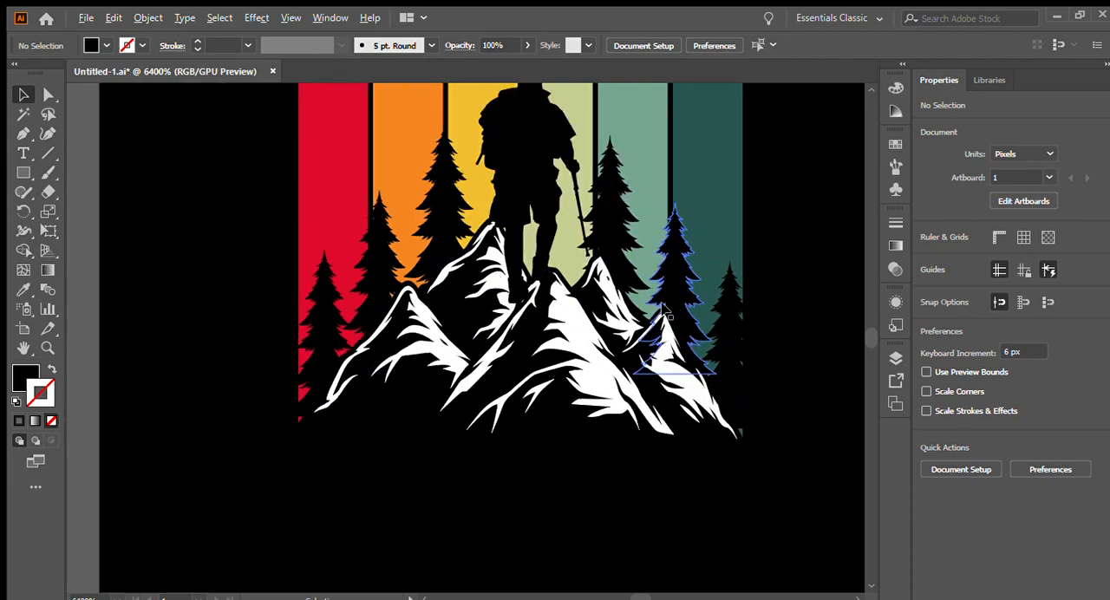
- Scale the right pine group down to about 2.72 by 3.85 px and nudge it over the base of the dark green stripe
{"action": "left_click", "coordinate": [661, 291]}
{"action": "mouse_move", "coordinate": [772, 283]}
{"action": "left_mouse_down"}
{"action": "mouse_move", "coordinate": [786, 283]}
{"action": "mouse_move", "coordinate": [763, 283]}
{"action": "left_mouse_up"}
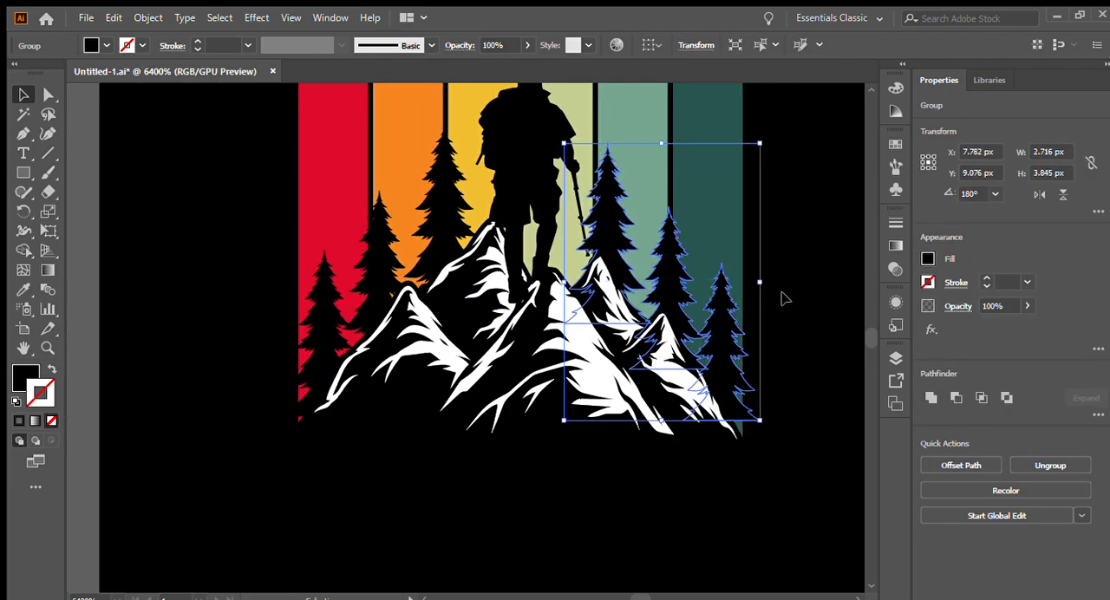
{"action": "left_click", "coordinate": [777, 307]}
{"action": "left_click_drag", "start_coordinate": [735, 341], "coordinate": [729, 348]}
{"action": "left_click", "coordinate": [794, 326]}
{"action": "scroll", "coordinate": [795, 329], "scroll_direction": "down", "scroll_amount": 2}
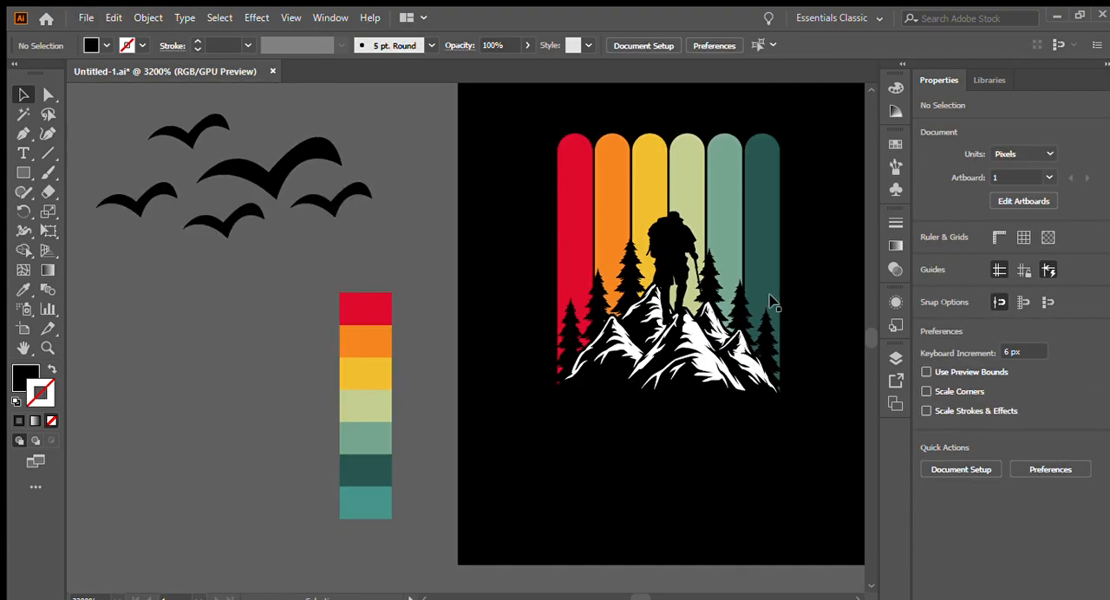
- Move the flock of birds onto the stripes above the hiker and scale it down to about 3.32 by 1.50 px
{"action": "scroll", "coordinate": [781, 282], "scroll_direction": "down", "scroll_amount": 1}
{"action": "scroll", "coordinate": [780, 276], "scroll_direction": "up", "scroll_amount": 4}
{"action": "left_click_drag", "start_coordinate": [299, 258], "coordinate": [669, 255]}
{"action": "scroll", "coordinate": [717, 333], "scroll_direction": "up", "scroll_amount": 1}
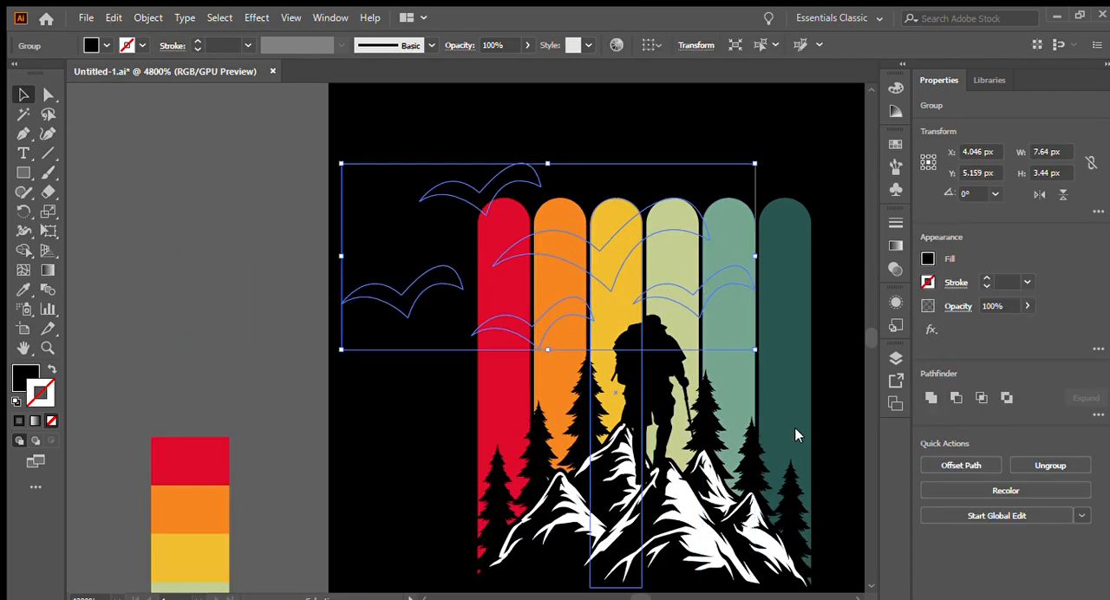
{"action": "scroll", "coordinate": [561, 220], "scroll_direction": "up", "scroll_amount": 1}
{"action": "left_click_drag", "start_coordinate": [549, 216], "coordinate": [550, 270]}
{"action": "left_click_drag", "start_coordinate": [558, 306], "coordinate": [578, 324]}
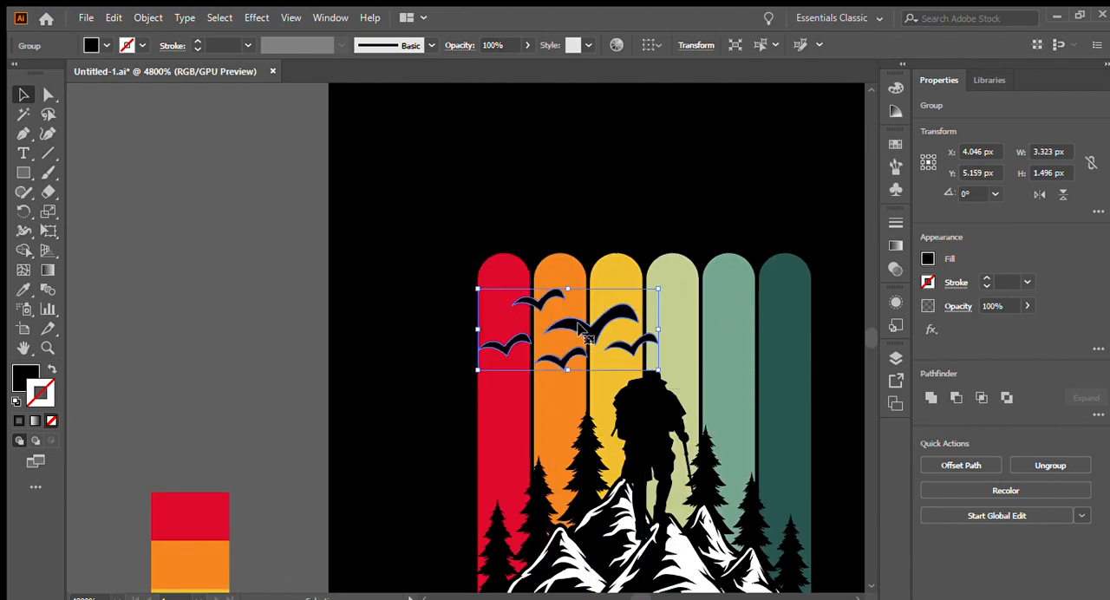
- Scale the birds down to about 1.79 by 0.81 px and place them around the orange stripe
{"action": "scroll", "coordinate": [655, 337], "scroll_direction": "up", "scroll_amount": 1}
{"action": "left_click_drag", "start_coordinate": [680, 369], "coordinate": [566, 385]}
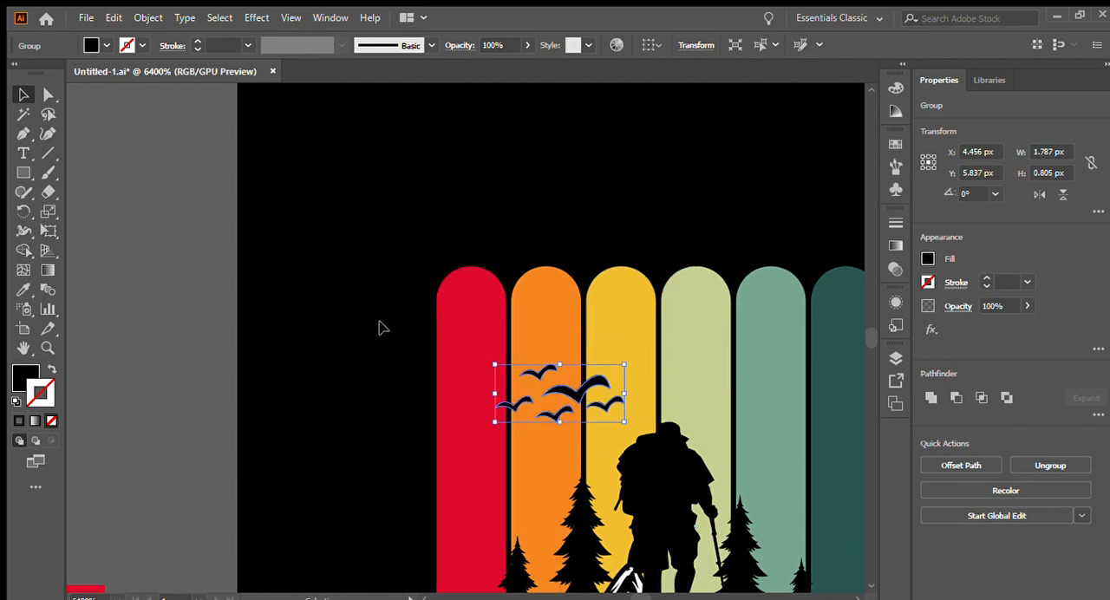
{"action": "left_click", "coordinate": [380, 322]}
{"action": "scroll", "coordinate": [352, 290], "scroll_direction": "down", "scroll_amount": 3}
{"action": "scroll", "coordinate": [427, 297], "scroll_direction": "up", "scroll_amount": 2}
{"action": "left_click_drag", "start_coordinate": [494, 340], "coordinate": [486, 340]}
{"action": "left_click", "coordinate": [293, 324]}
{"action": "scroll", "coordinate": [492, 299], "scroll_direction": "down", "scroll_amount": 3}
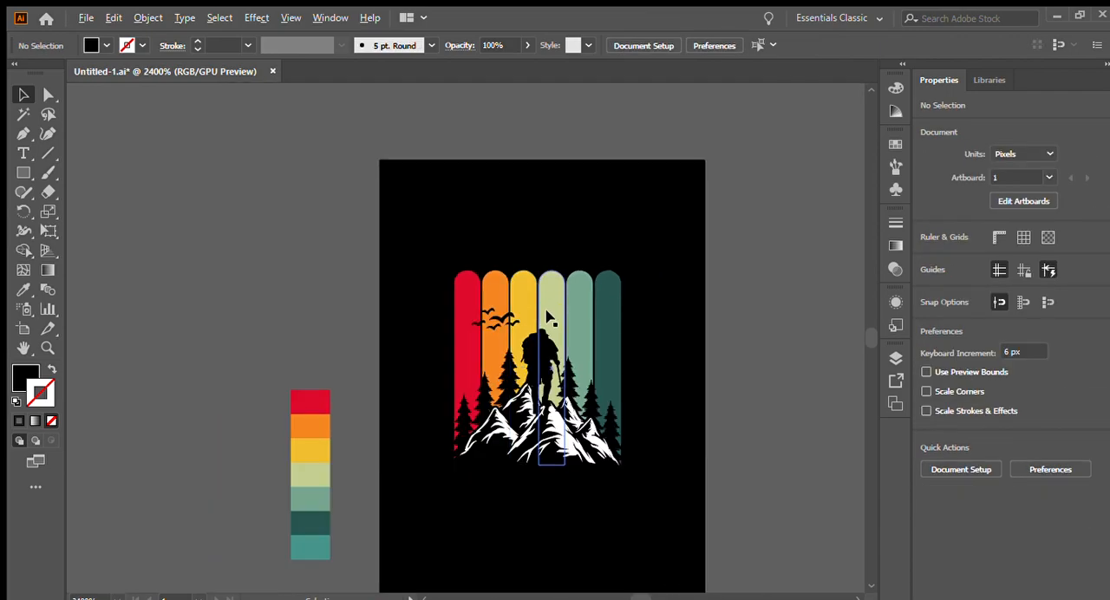
- Group both pine tree groups, the hiker and the birds into a single group
{"action": "scroll", "coordinate": [551, 336], "scroll_direction": "up", "scroll_amount": 3}
{"action": "scroll", "coordinate": [548, 336], "scroll_direction": "down", "scroll_amount": 4}
{"action": "scroll", "coordinate": [478, 313], "scroll_direction": "up", "scroll_amount": 1}
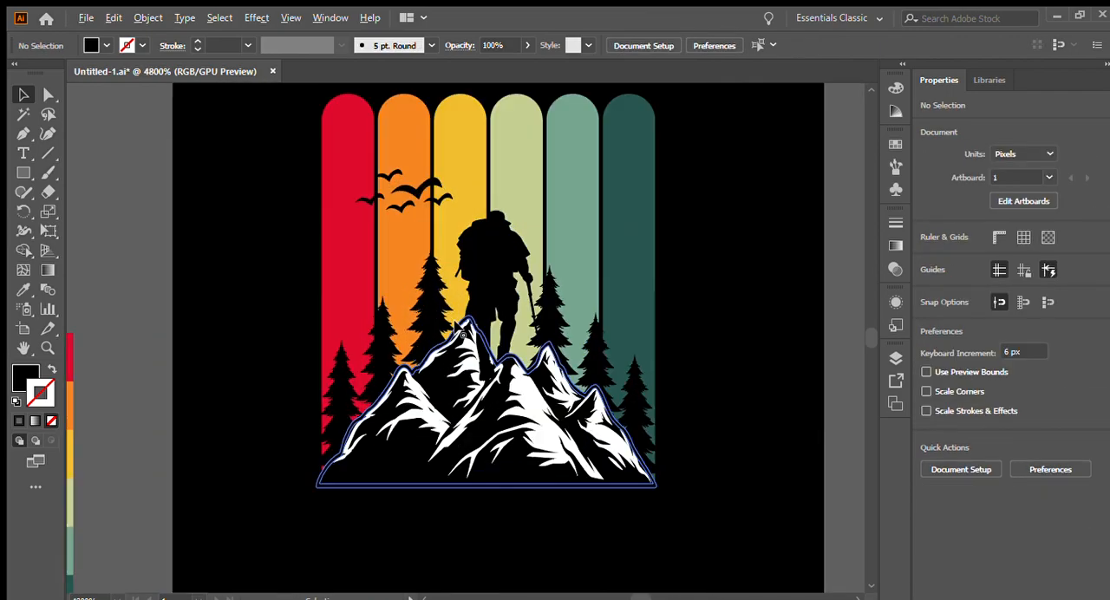
{"action": "scroll", "coordinate": [460, 314], "scroll_direction": "up", "scroll_amount": 3}
{"action": "left_click", "coordinate": [425, 334]}
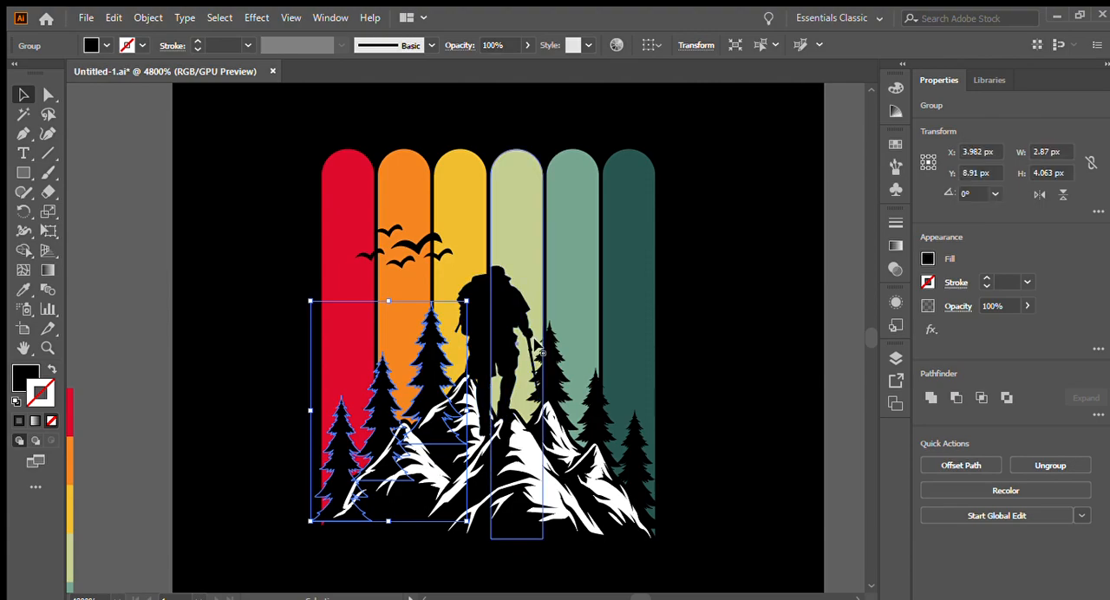
{"action": "left_click", "coordinate": [492, 284], "text": "shift"}
{"action": "scroll", "coordinate": [495, 281], "scroll_direction": "up", "scroll_amount": 1}
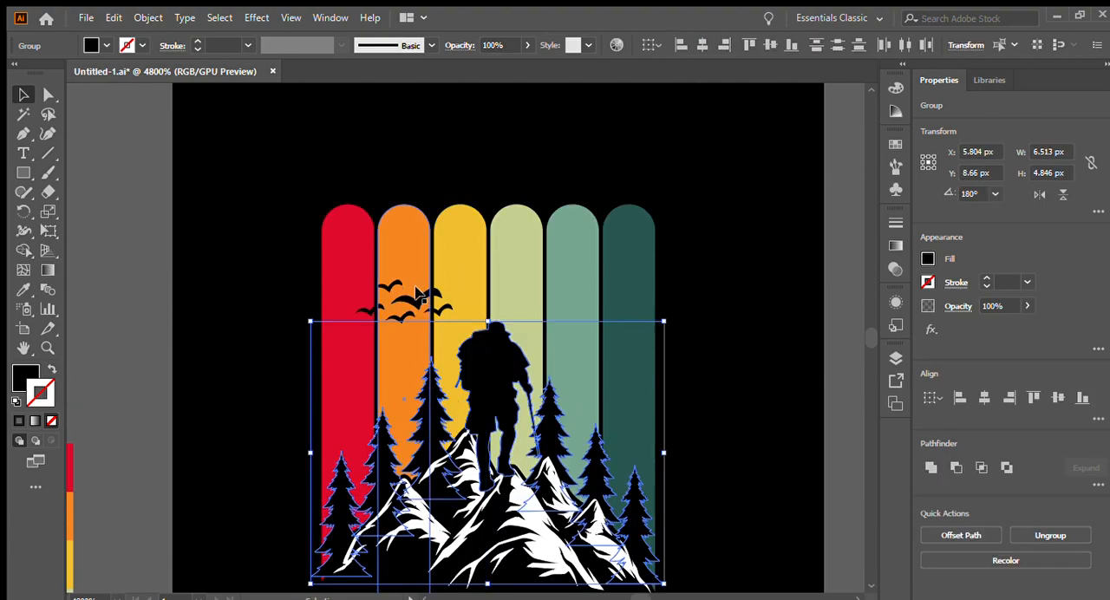
{"action": "left_click", "coordinate": [419, 296], "text": "shift"}
{"action": "scroll", "coordinate": [499, 312], "scroll_direction": "down", "scroll_amount": 1}
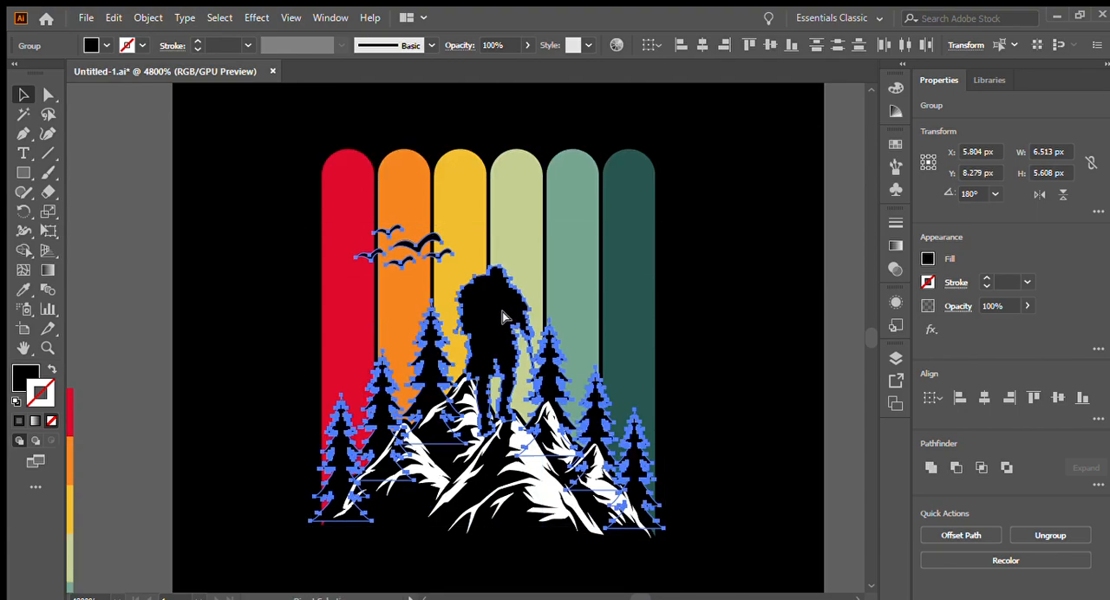
{"action": "key", "text": "ctrl+g"}
- Remove the grouped silhouettes from the artwork and select the group of coloured stripes
{"action": "scroll", "coordinate": [503, 319], "scroll_direction": "down", "scroll_amount": 1}
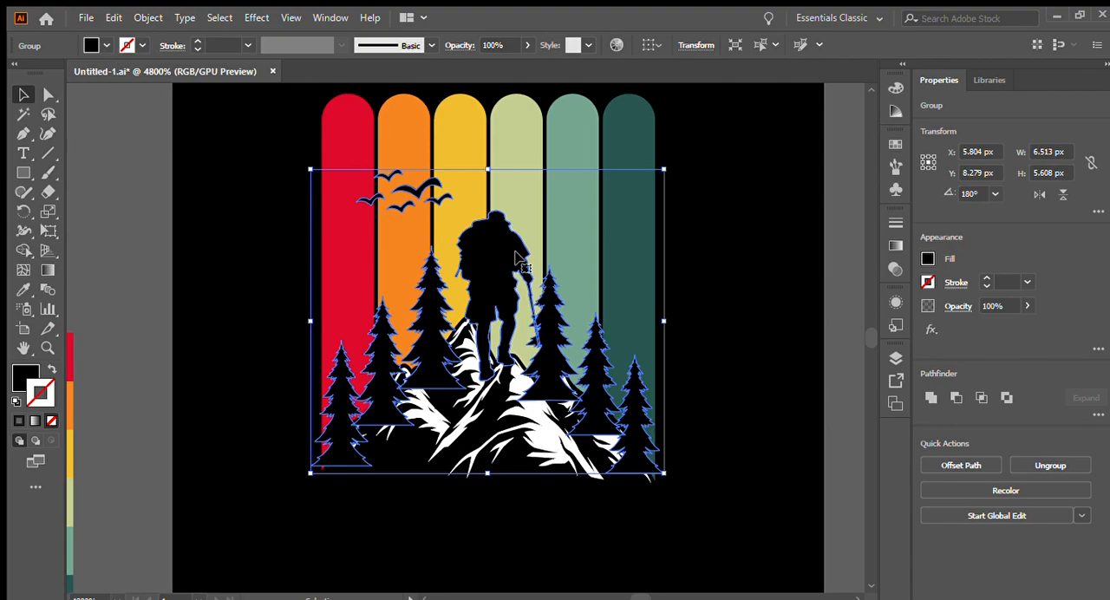
{"action": "key", "text": "a"}
{"action": "key", "text": "Delete"}
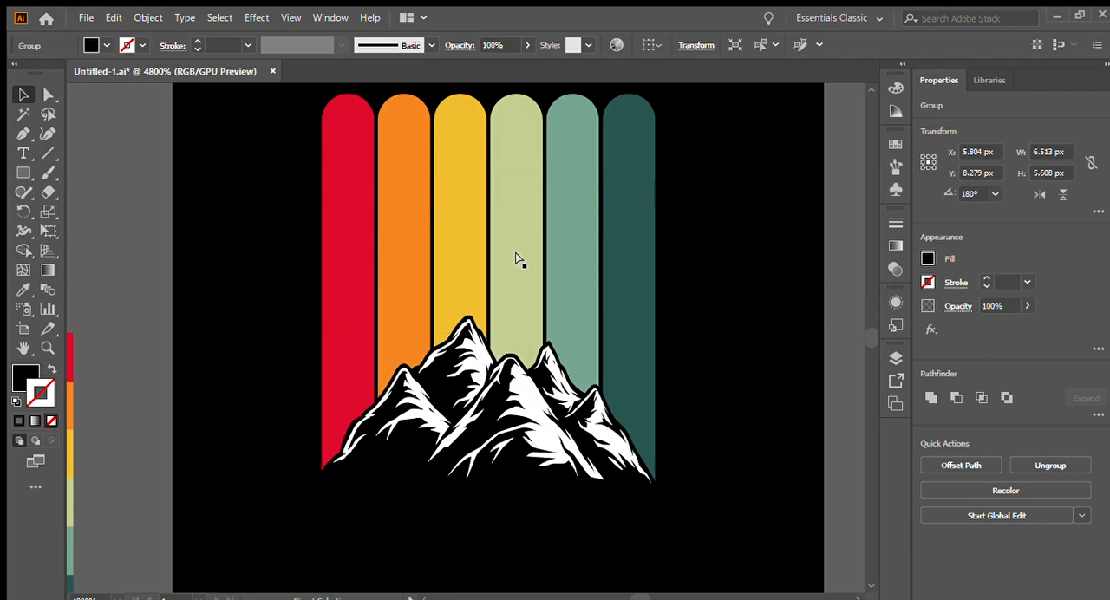
{"action": "left_click", "coordinate": [512, 250]}
{"action": "scroll", "coordinate": [484, 246], "scroll_direction": "down", "scroll_amount": 1}
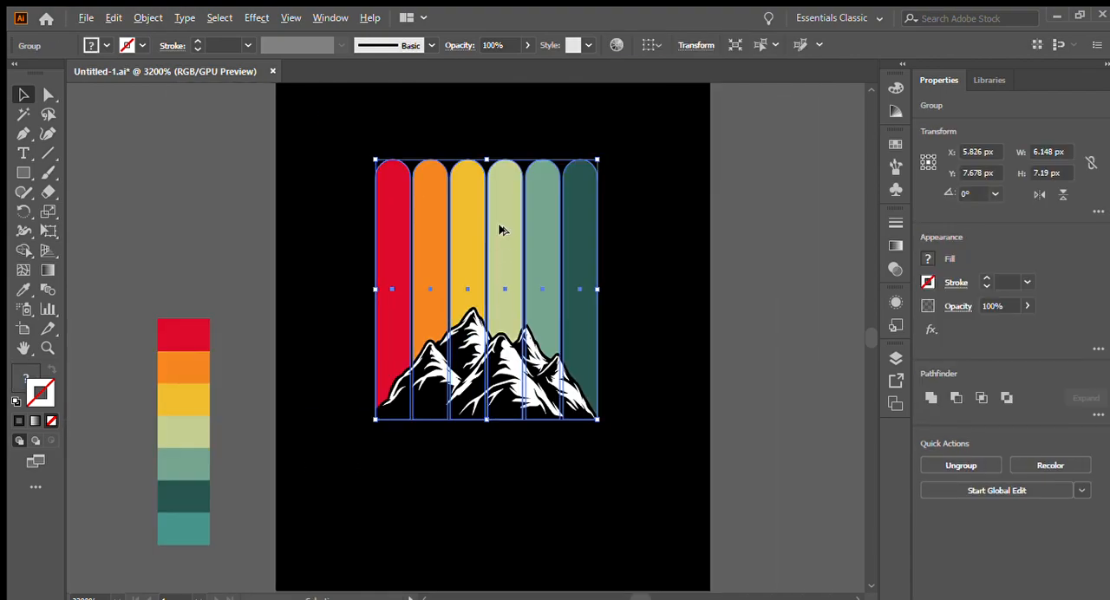
{"action": "scroll", "coordinate": [500, 231], "scroll_direction": "up", "scroll_amount": 1}
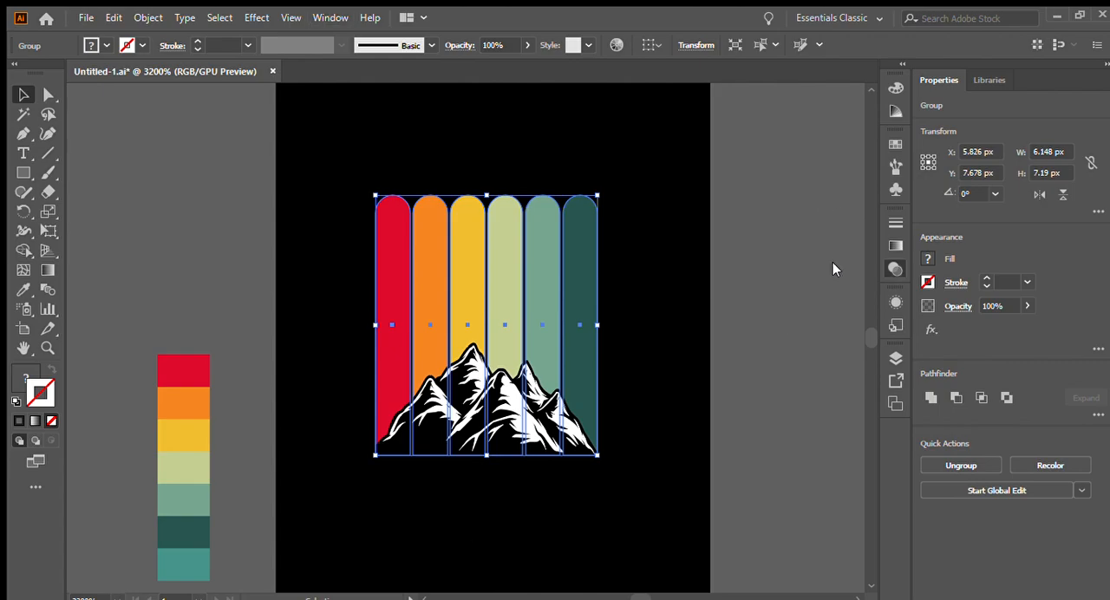
- Create an opacity mask without clipping on the coloured stripes, paste the grouped silhouettes into it in place, and leave mask editing
{"action": "key", "text": "ctrl+shift+["}
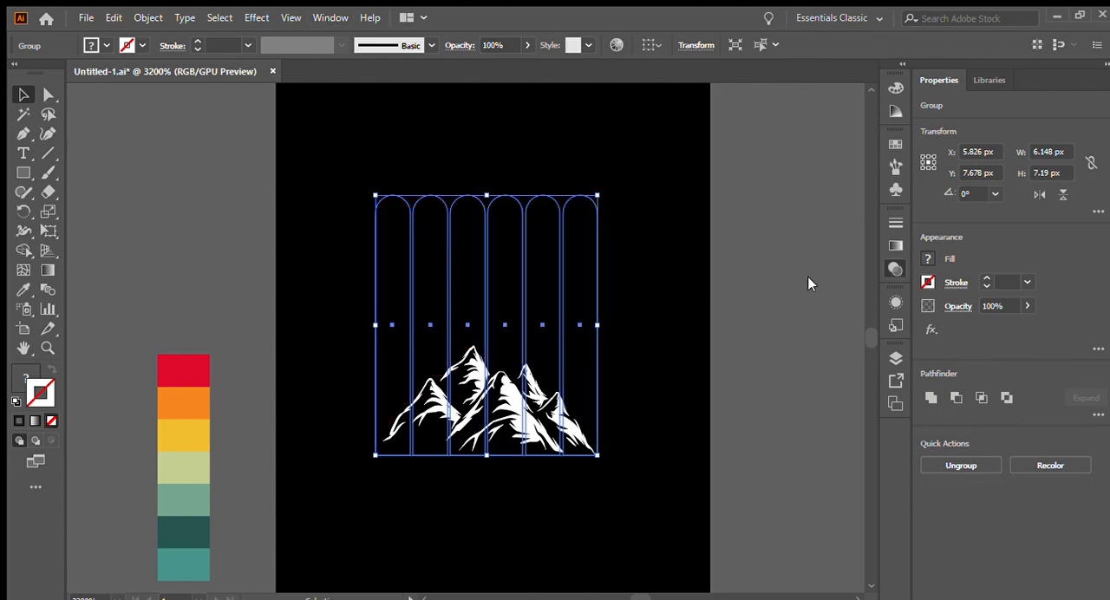
{"action": "key", "text": "ctrl+]"}
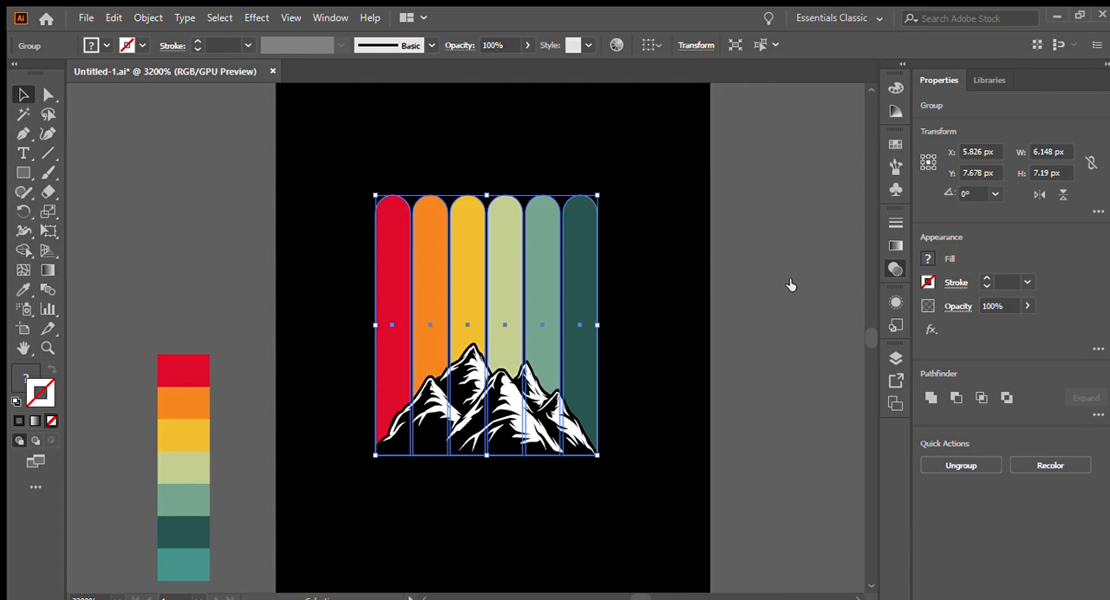
{"action": "left_click", "coordinate": [791, 286]}
{"action": "key", "text": "ctrl+v"}
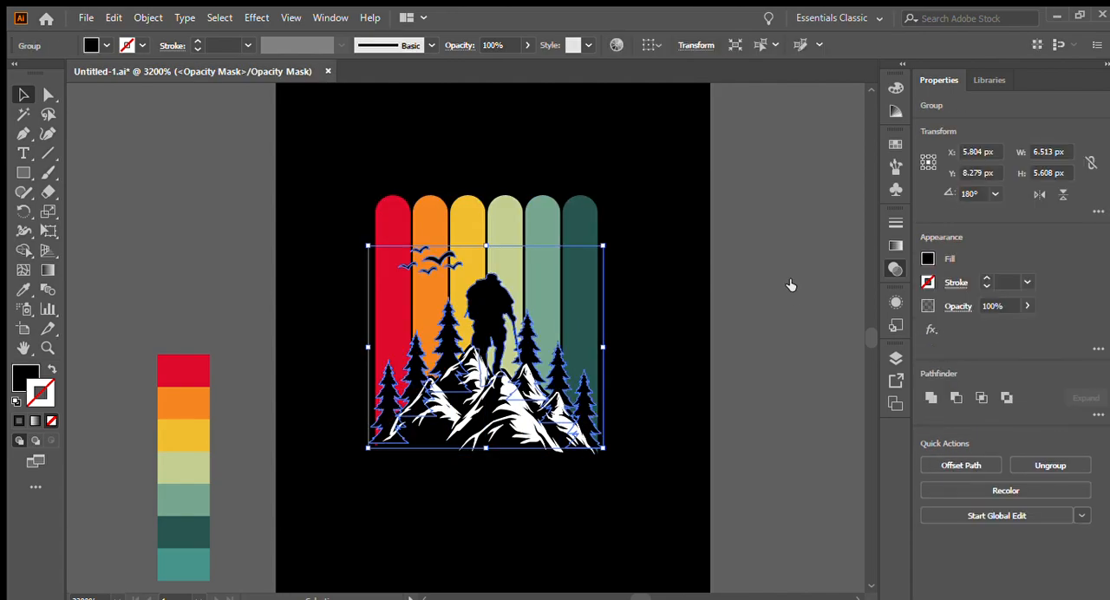
{"action": "left_click", "coordinate": [727, 289]}
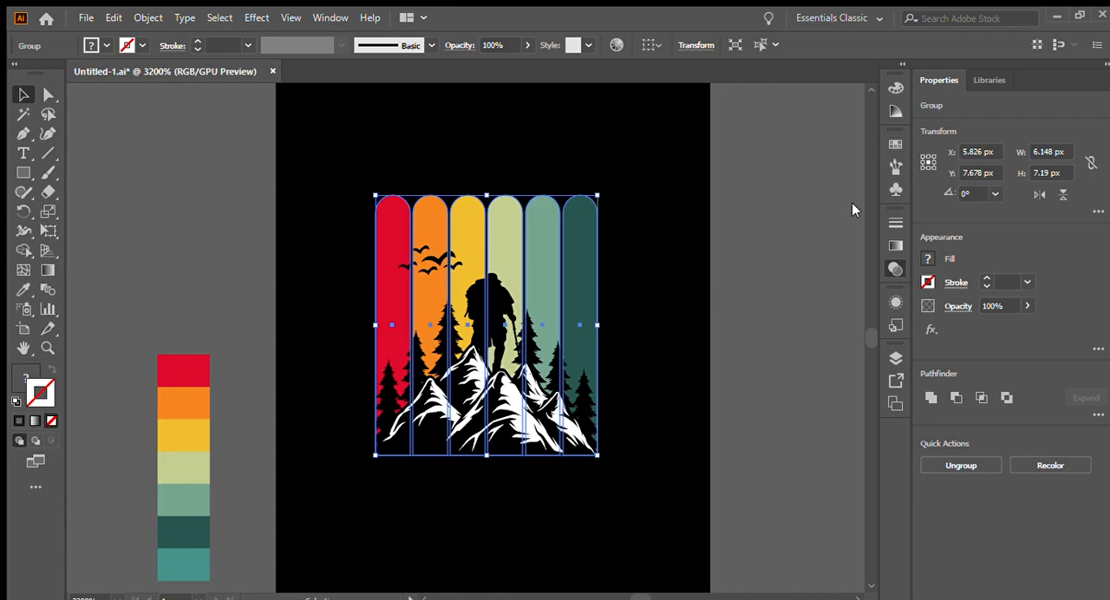
{"action": "left_click", "coordinate": [631, 340]}
- Add the text "hiking" in 12 pt Myriad Pro beside the artboard and move it a little farther from the artboard
{"action": "scroll", "coordinate": [612, 335], "scroll_direction": "down", "scroll_amount": 2}
{"action": "scroll", "coordinate": [574, 311], "scroll_direction": "up", "scroll_amount": 1}
{"action": "scroll", "coordinate": [143, 264], "scroll_direction": "down", "scroll_amount": 1}
{"action": "scroll", "coordinate": [288, 293], "scroll_direction": "up", "scroll_amount": 1}
{"action": "scroll", "coordinate": [444, 300], "scroll_direction": "down", "scroll_amount": 1}
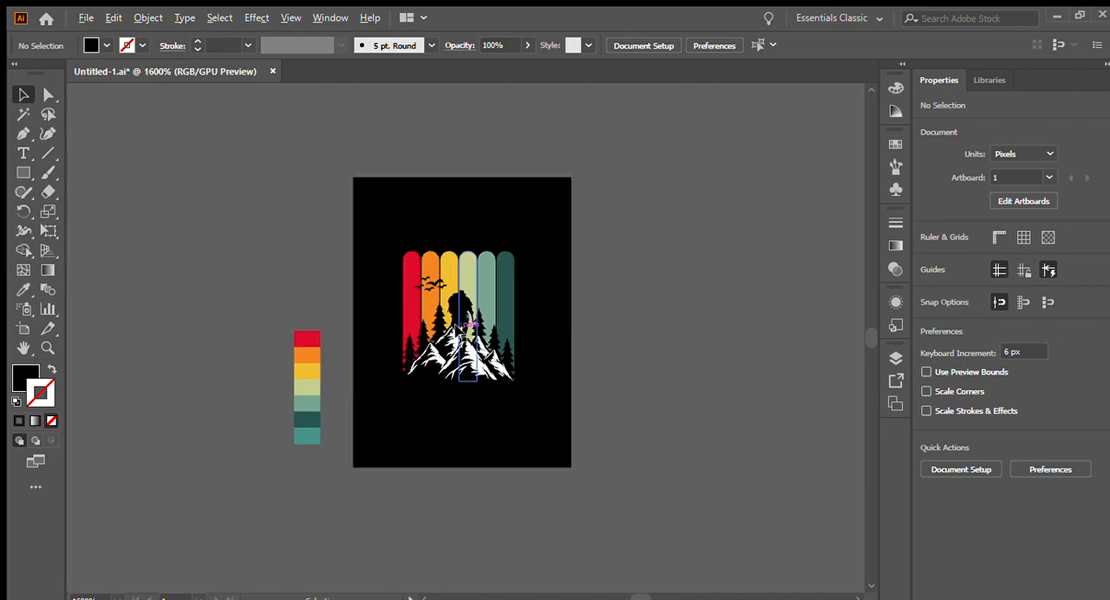
{"action": "scroll", "coordinate": [326, 300], "scroll_direction": "down", "scroll_amount": 1}
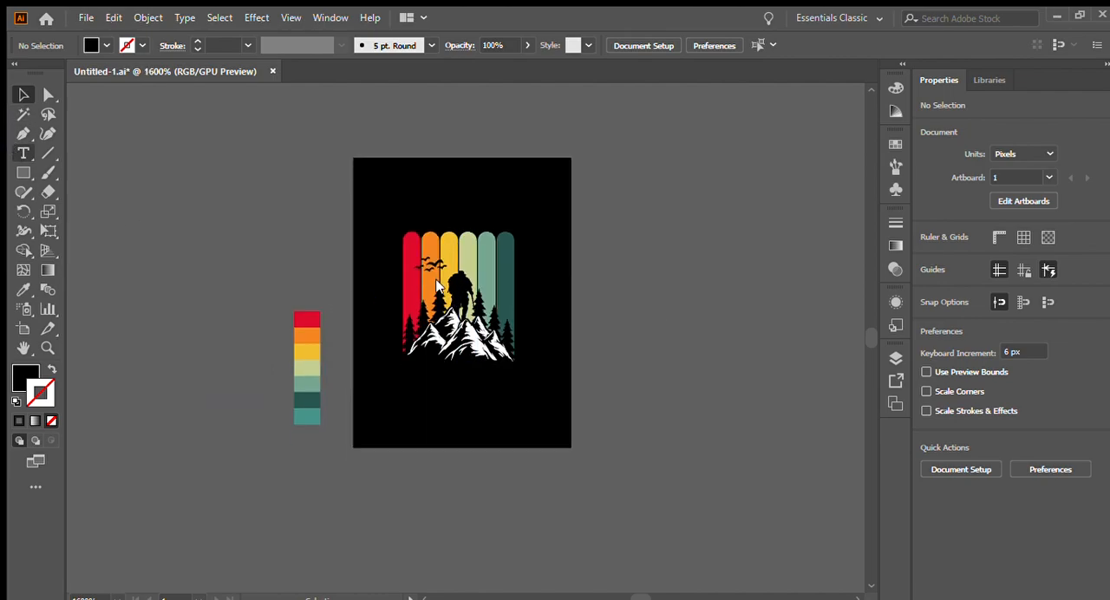
{"action": "scroll", "coordinate": [698, 287], "scroll_direction": "down", "scroll_amount": 2}
{"action": "scroll", "coordinate": [572, 274], "scroll_direction": "up", "scroll_amount": 1}
{"action": "scroll", "coordinate": [440, 261], "scroll_direction": "up", "scroll_amount": 1}
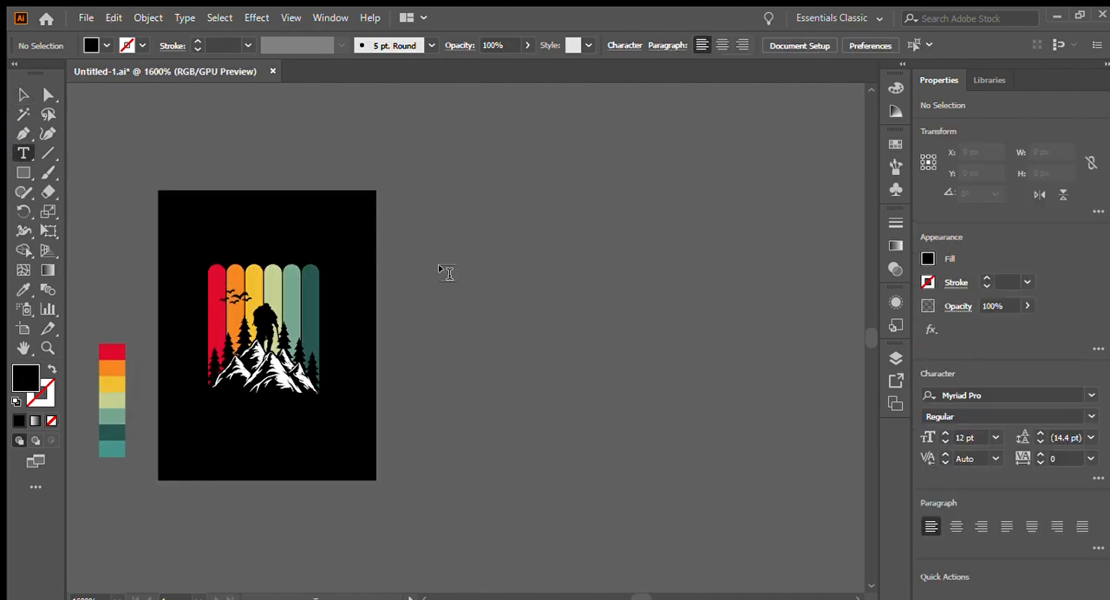
{"action": "left_click", "coordinate": [448, 274]}
{"action": "scroll", "coordinate": [421, 280], "scroll_direction": "down", "scroll_amount": 1}
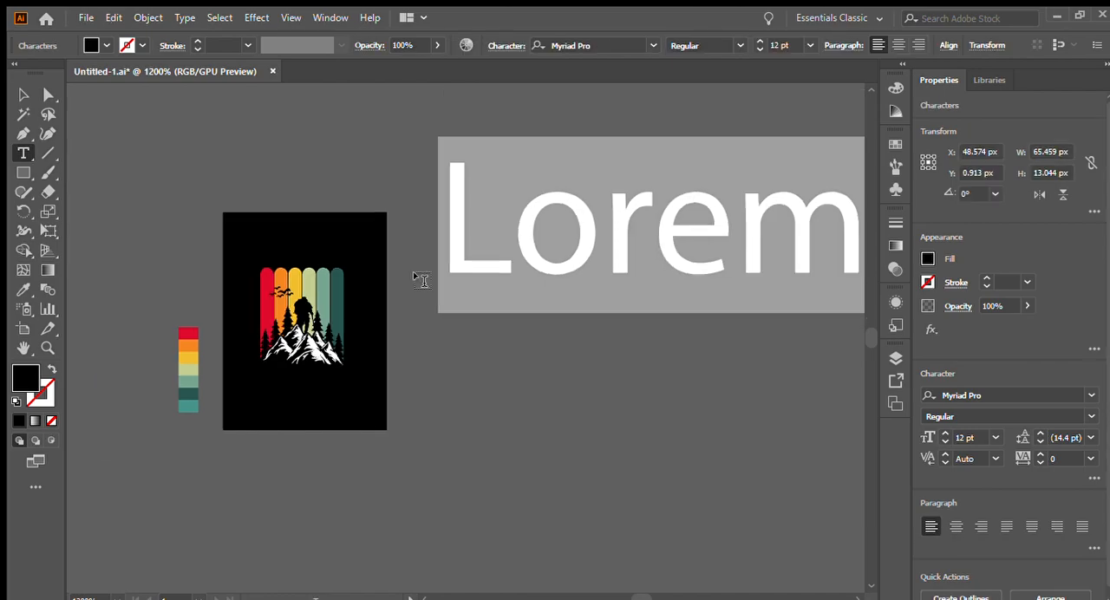
{"action": "type", "text": "hiking"}
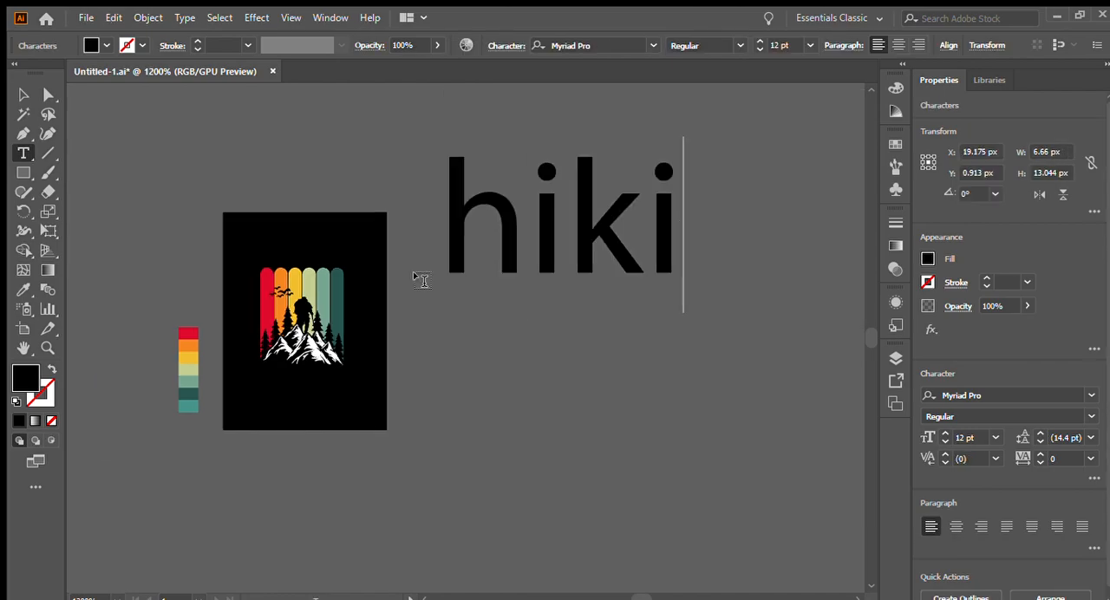
{"action": "scroll", "coordinate": [360, 272], "scroll_direction": "down", "scroll_amount": 2}
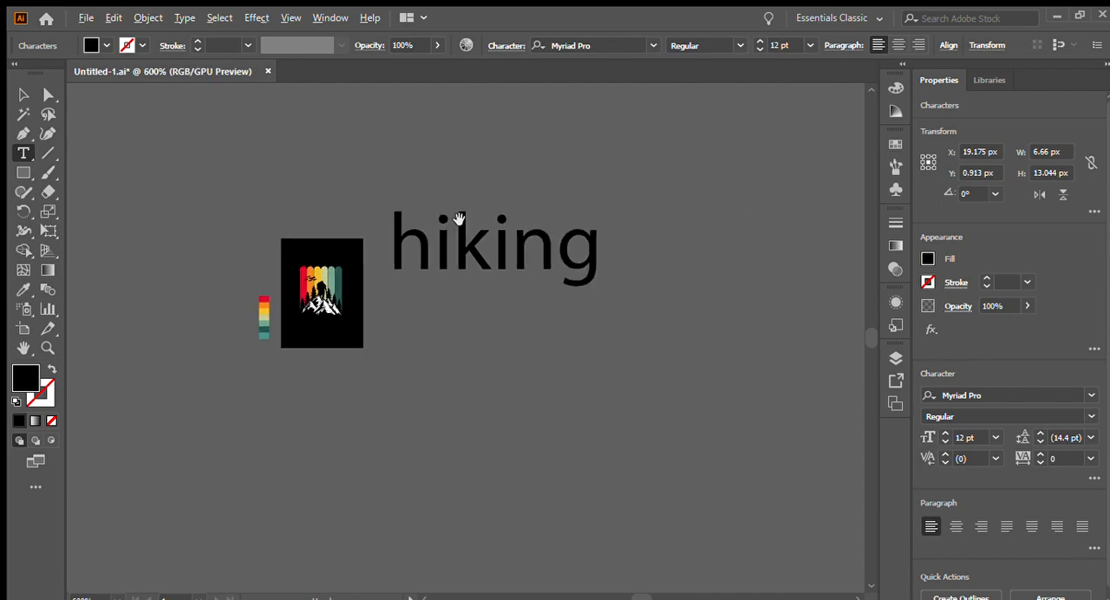
{"action": "scroll", "coordinate": [446, 217], "scroll_direction": "up", "scroll_amount": 1}
{"action": "scroll", "coordinate": [358, 197], "scroll_direction": "down", "scroll_amount": 1}
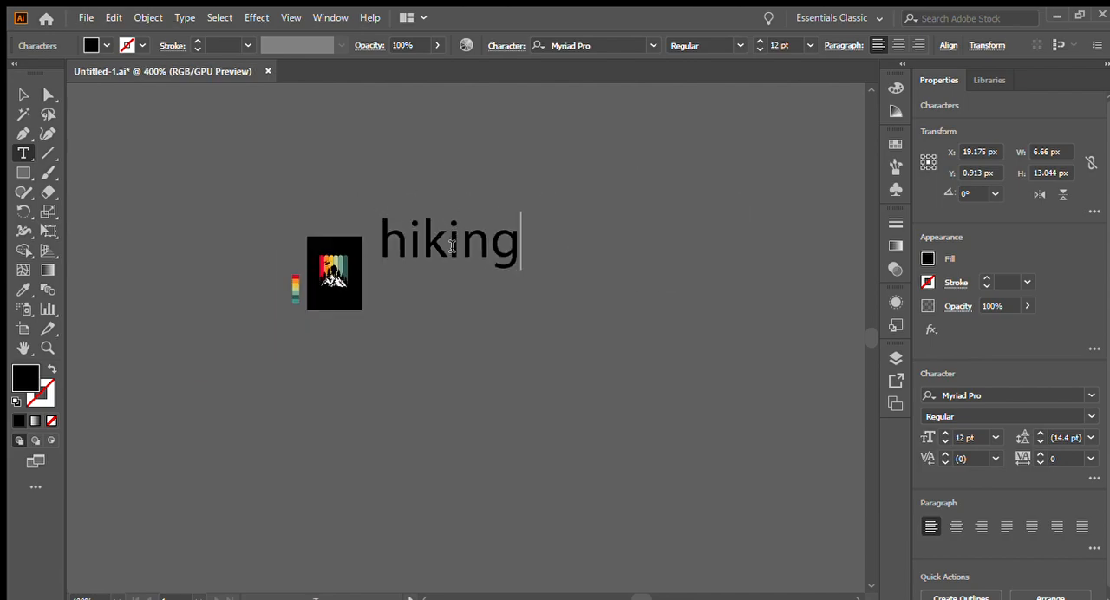
{"action": "scroll", "coordinate": [451, 246], "scroll_direction": "up", "scroll_amount": 1}
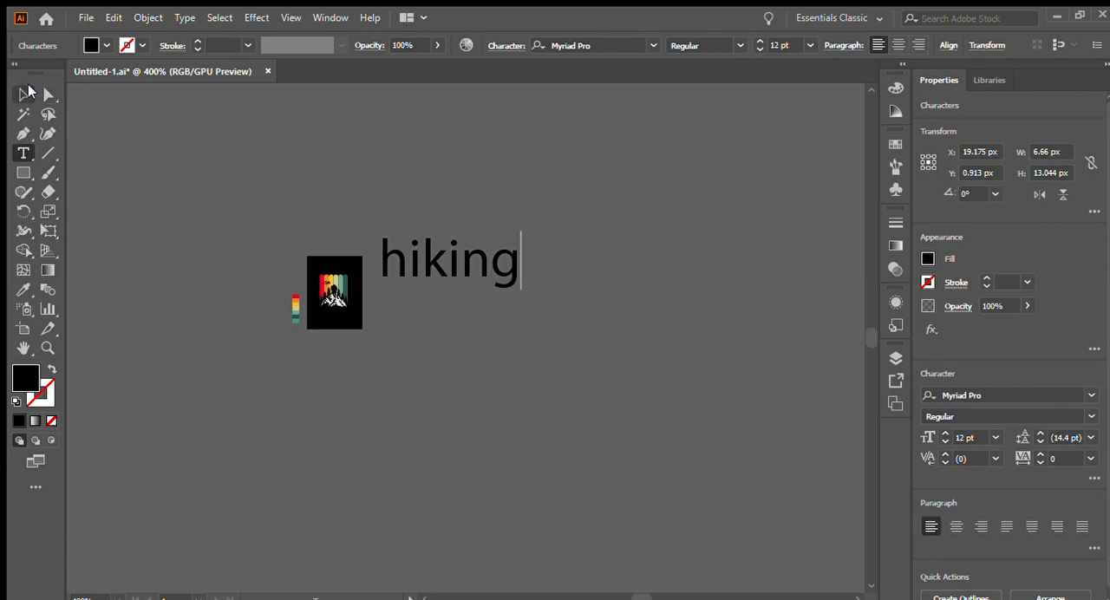
{"action": "left_click", "coordinate": [24, 94]}
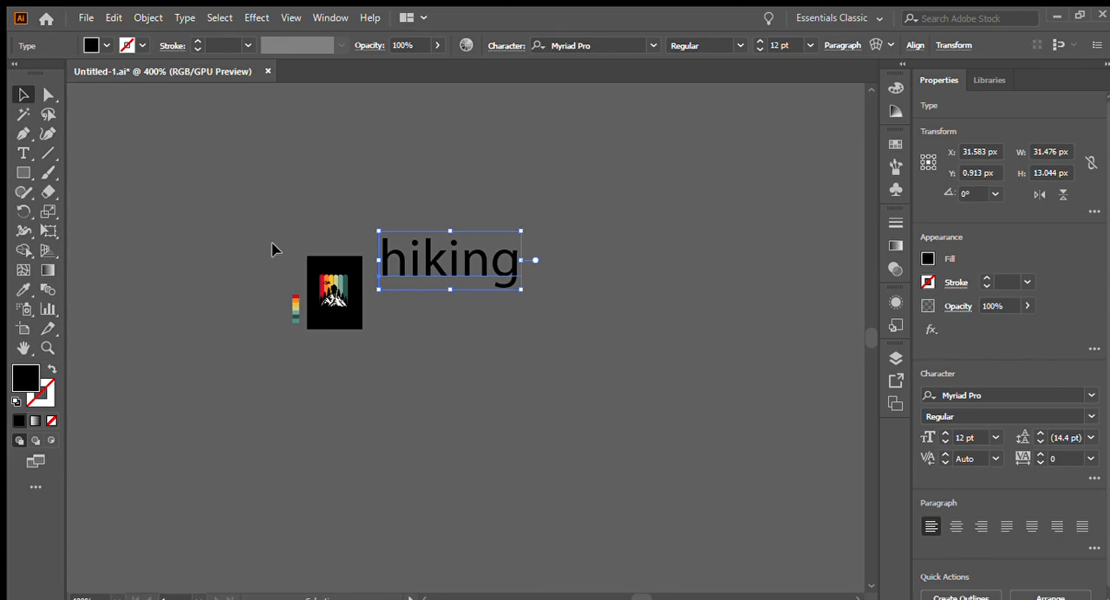
{"action": "left_click_drag", "start_coordinate": [487, 259], "coordinate": [528, 253]}
{"action": "scroll", "coordinate": [534, 257], "scroll_direction": "down", "scroll_amount": 2}
{"action": "scroll", "coordinate": [535, 261], "scroll_direction": "up", "scroll_amount": 2}
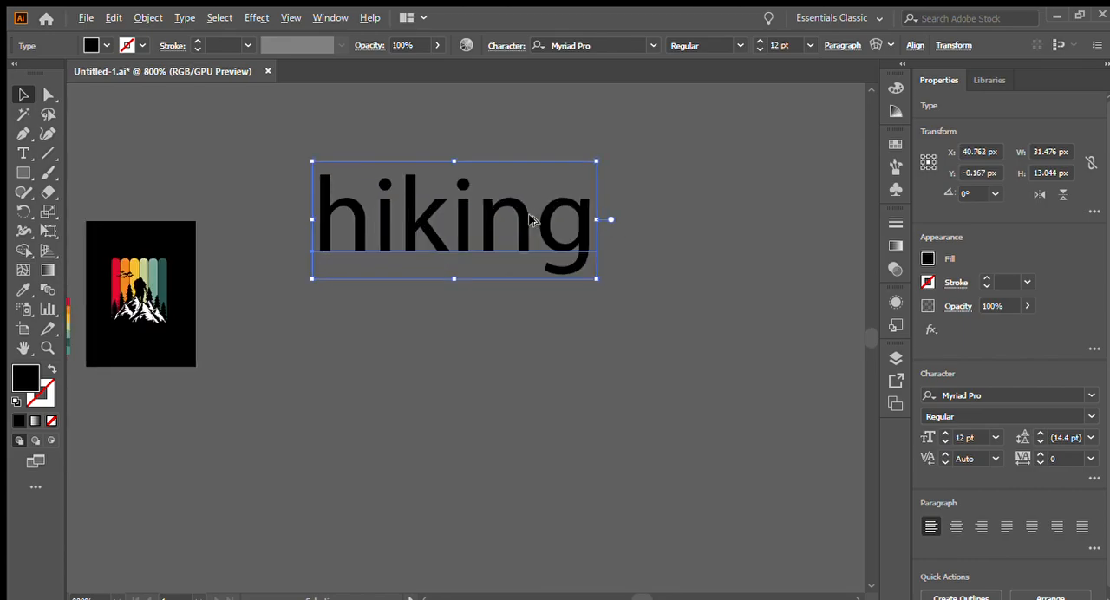
- Duplicate the "hiking" text directly below itself and change the copy to "the art of walking"
{"action": "left_click_drag", "start_coordinate": [488, 215], "coordinate": [473, 347]}
{"action": "double_click", "coordinate": [471, 347]}
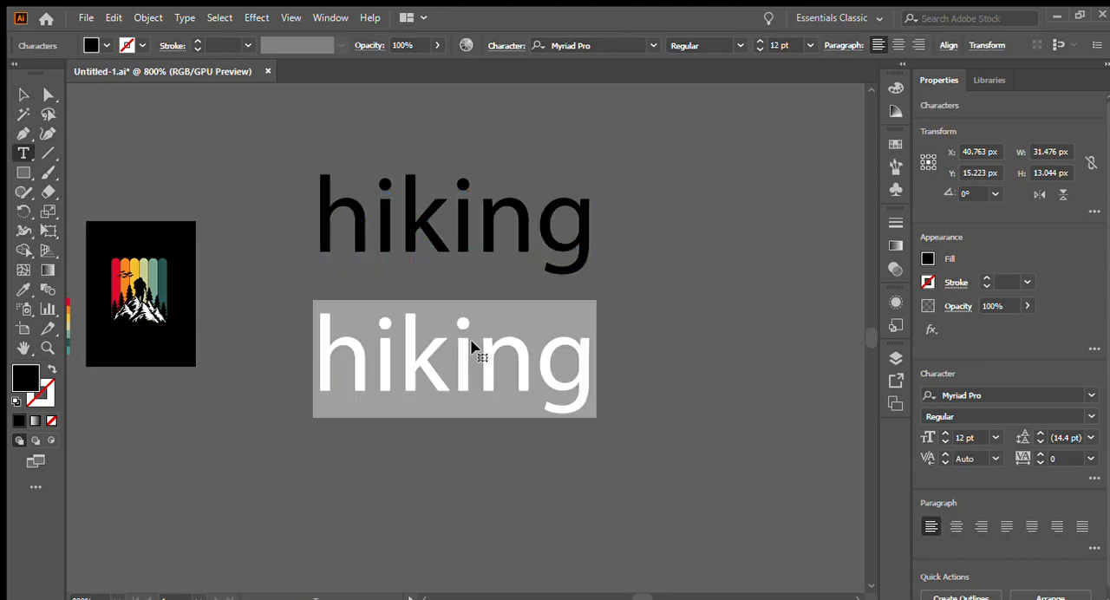
{"action": "type", "text": "the "}
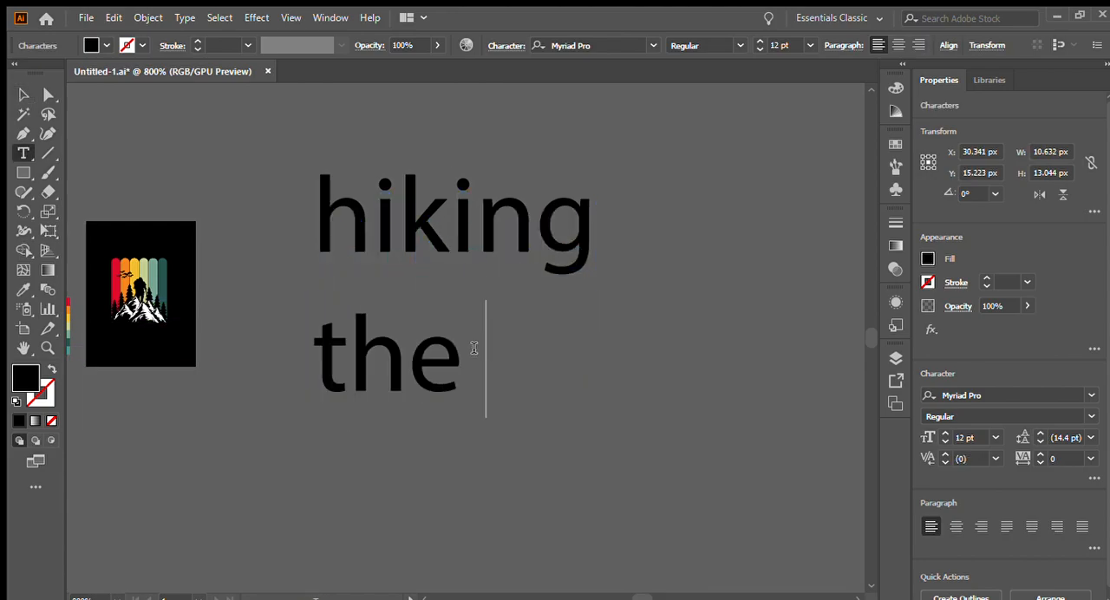
{"action": "type", "text": "art of"}
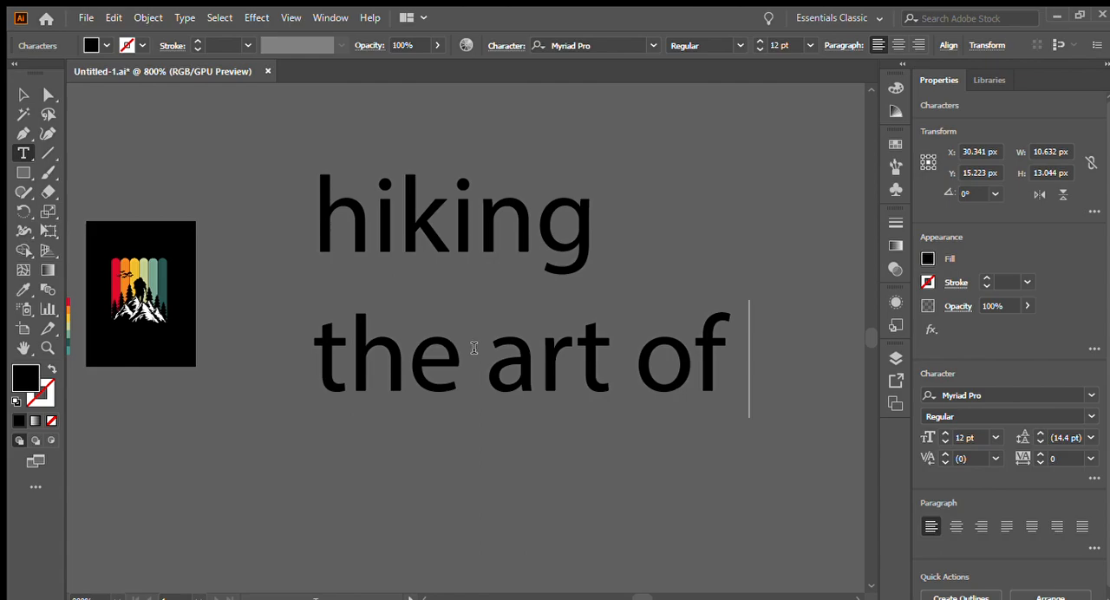
{"action": "type", "text": " walking"}
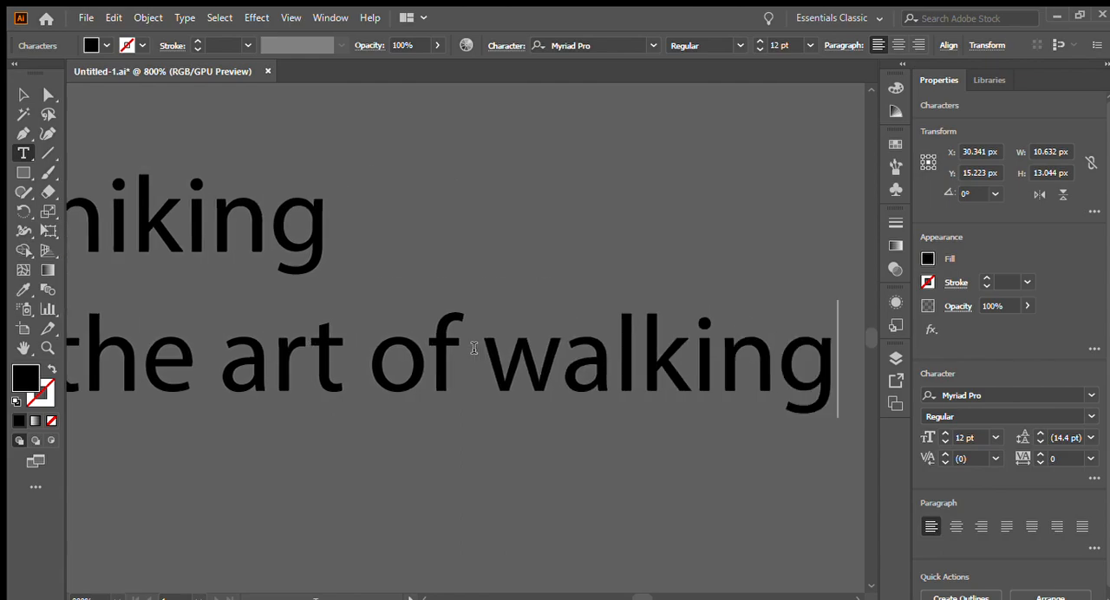
{"action": "key", "text": "ctrl+minus"}
{"action": "key", "text": "ctrl+minus"}
{"action": "key", "text": "Escape"}
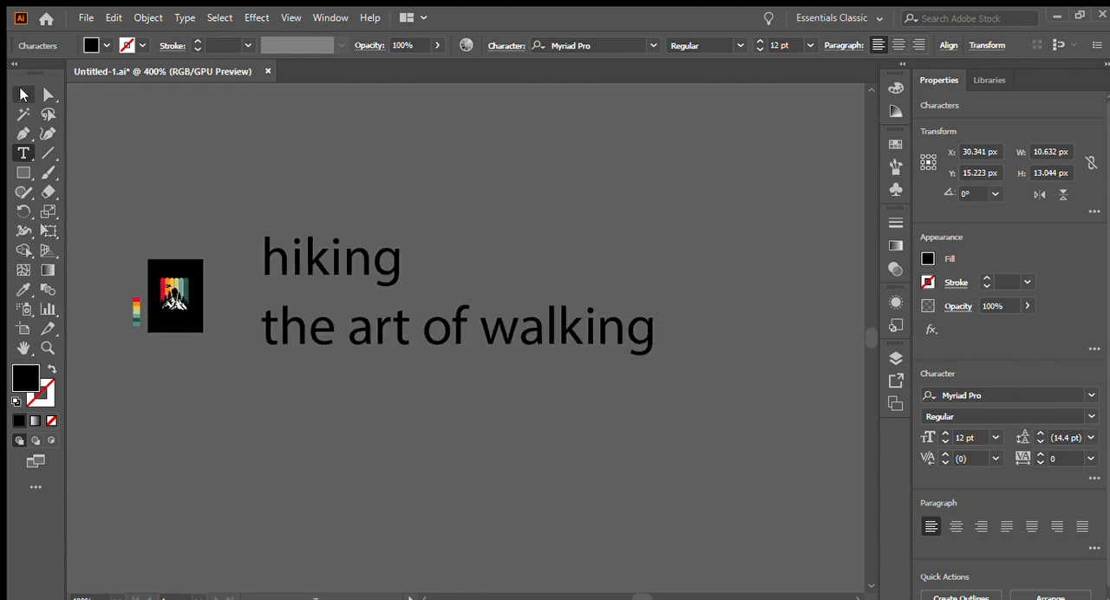
- Duplicate the "the art of walking" line below itself and change the copy to "in the rhythm"
{"action": "left_click_drag", "start_coordinate": [361, 314], "coordinate": [386, 403]}
{"action": "double_click", "coordinate": [386, 402]}
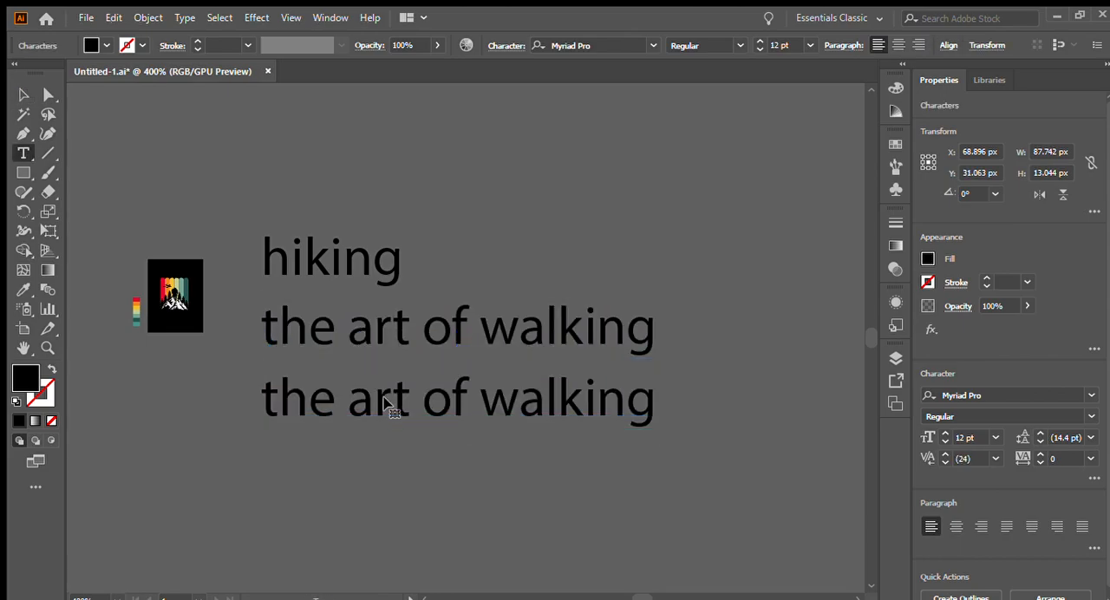
{"action": "key", "text": "ctrl+a"}
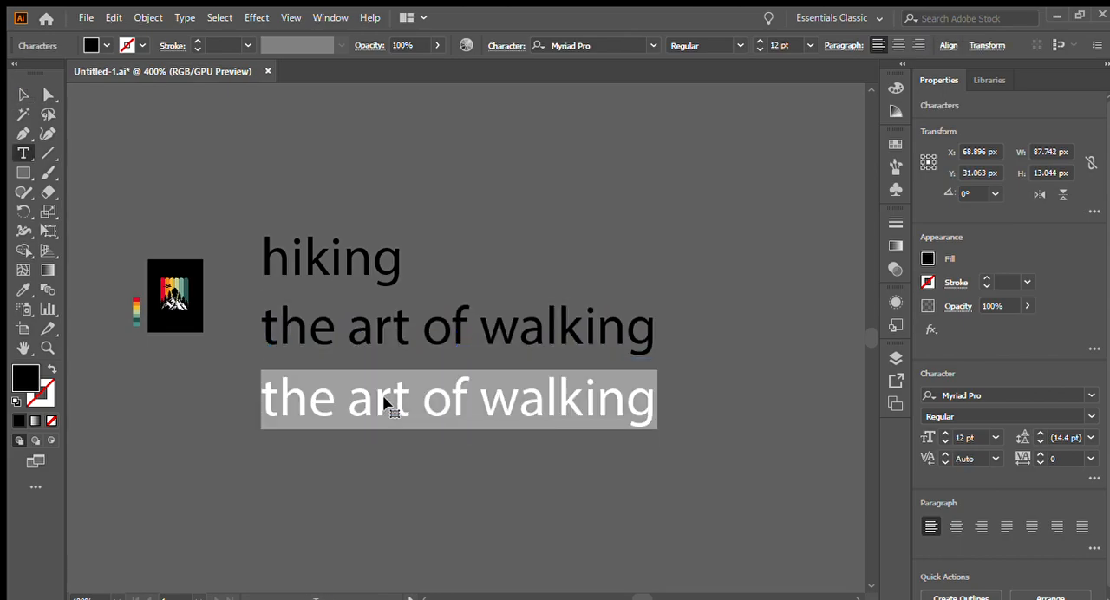
{"action": "type", "text": "i"}
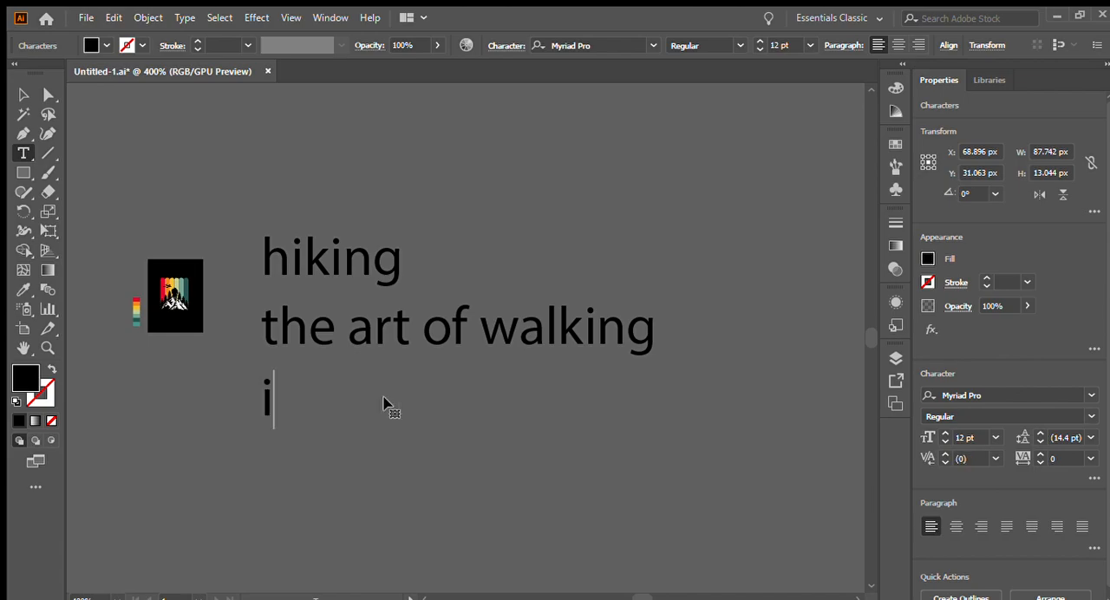
{"action": "type", "text": "n the rhyth"}
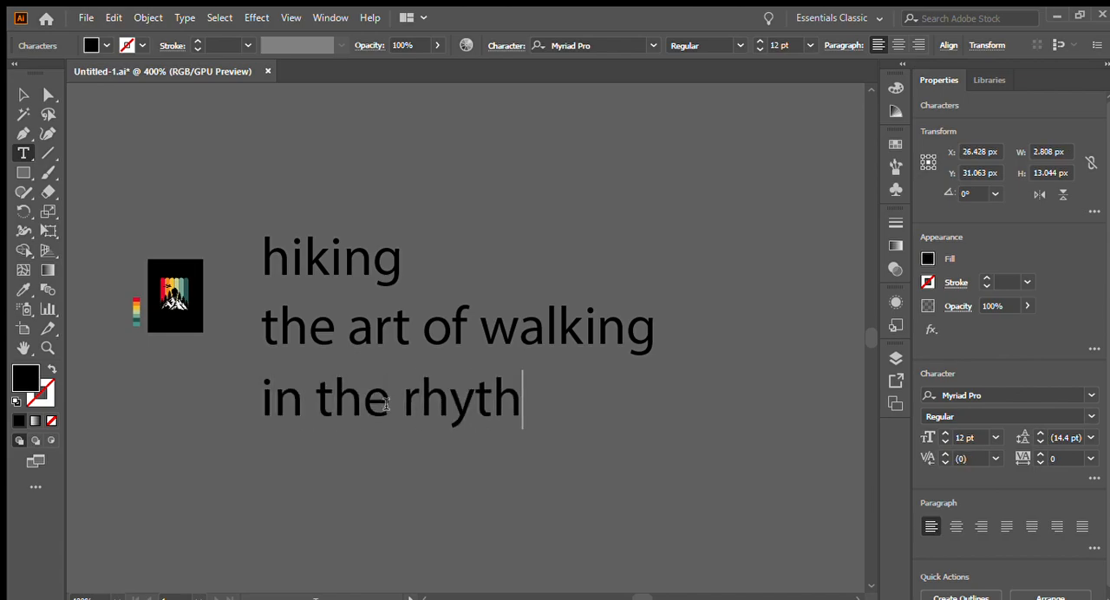
{"action": "type", "text": "m"}
{"action": "key", "text": "Escape"}
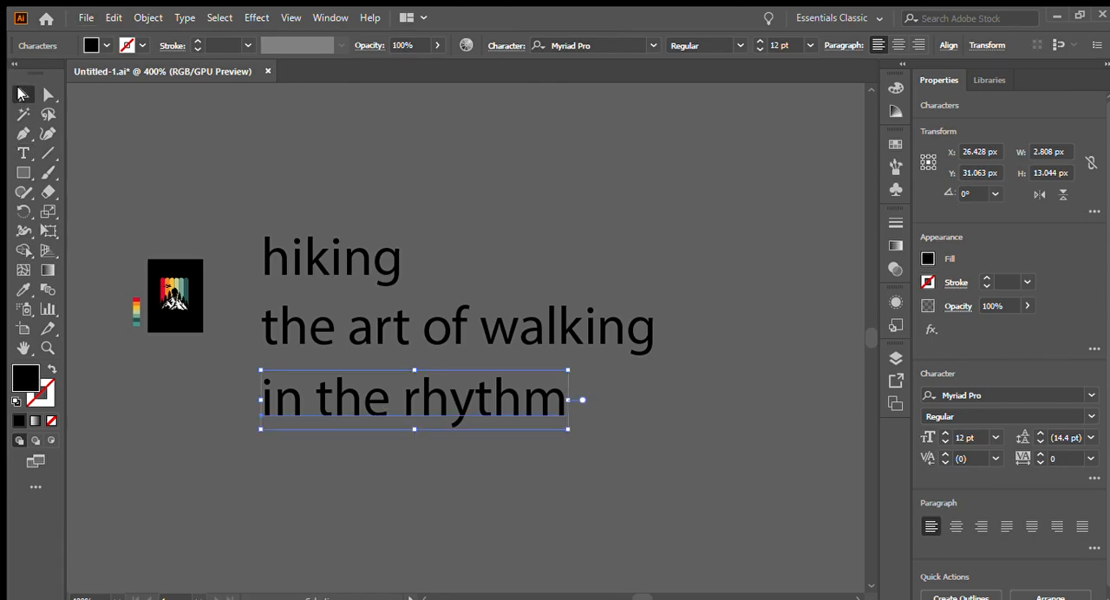
- Duplicate the "in the rhythm" line below itself and change the copy to "of nature"
{"action": "scroll", "coordinate": [413, 382], "scroll_direction": "down", "scroll_amount": 1}
{"action": "left_click_drag", "start_coordinate": [413, 382], "coordinate": [420, 484]}
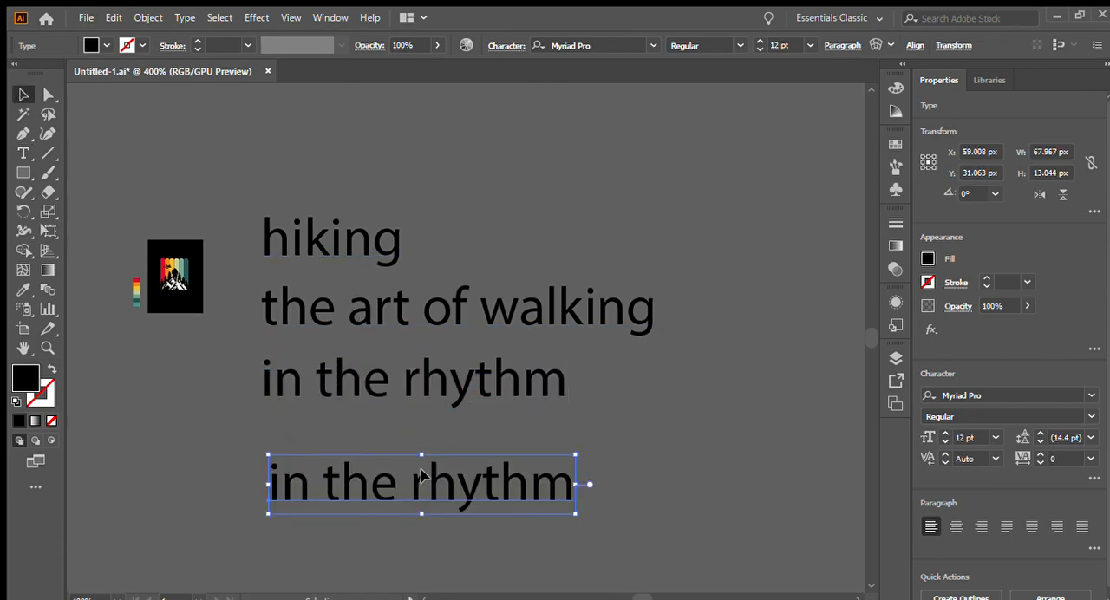
{"action": "triple_click", "coordinate": [422, 477]}
{"action": "type", "text": "of "}
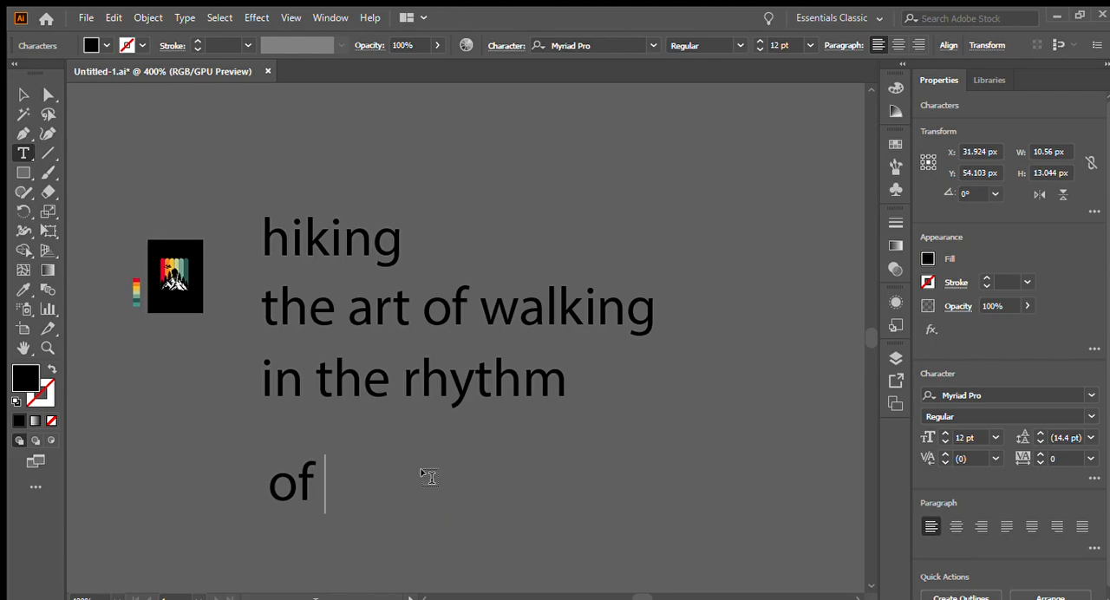
{"action": "type", "text": "nature"}
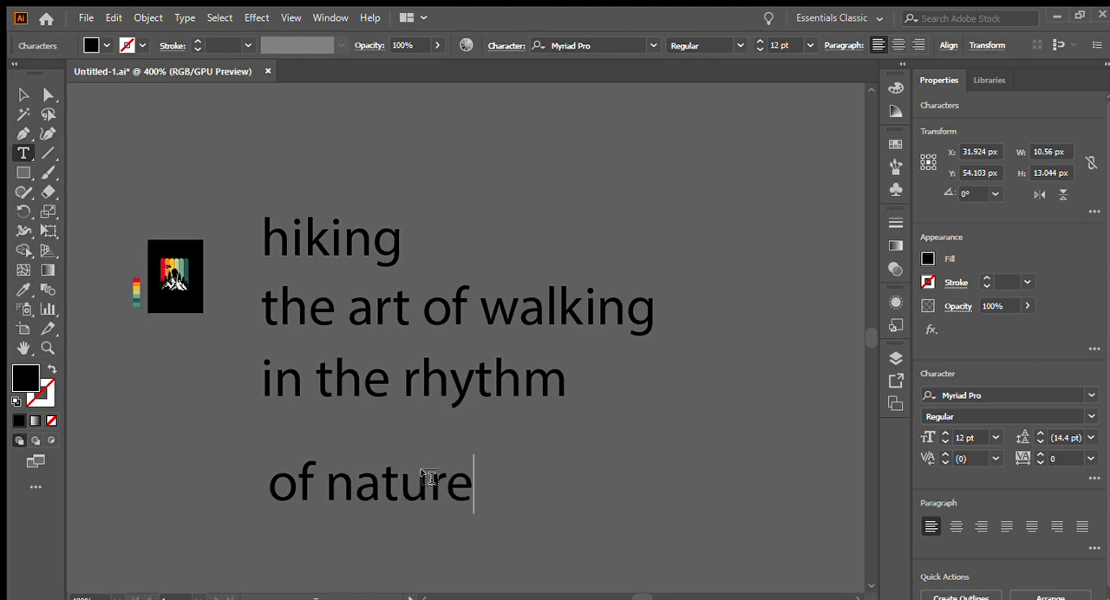
{"action": "key", "text": "Escape"}
- Move all four text lines up together and convert them to uppercase
{"action": "scroll", "coordinate": [350, 201], "scroll_direction": "down", "scroll_amount": 1}
{"action": "left_click_drag", "start_coordinate": [321, 151], "coordinate": [391, 469]}
{"action": "left_click_drag", "start_coordinate": [390, 358], "coordinate": [405, 282]}
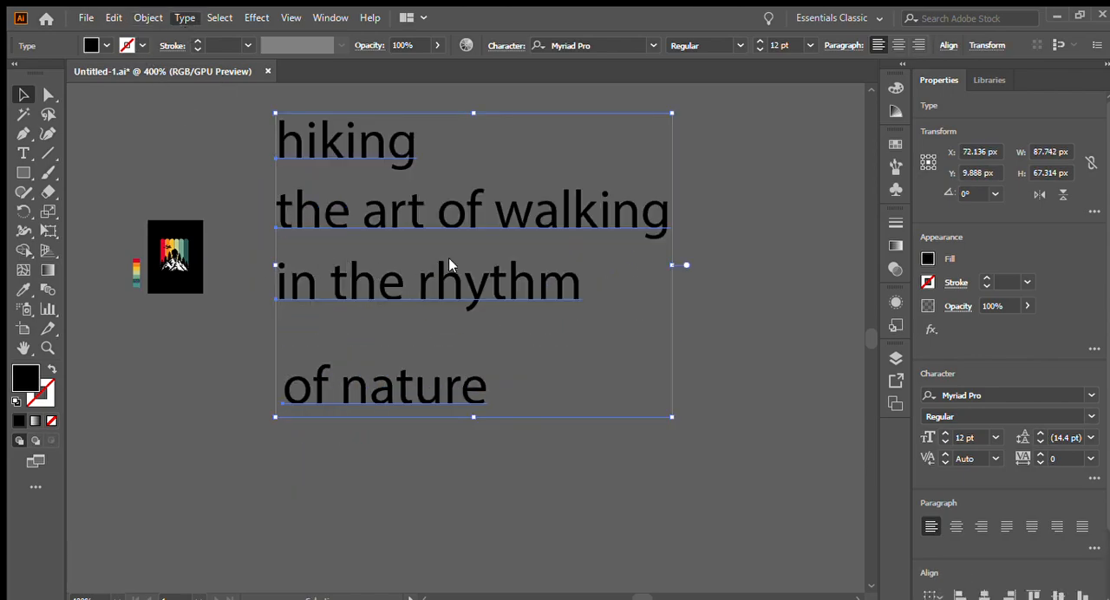
{"action": "key", "text": "ctrl+shift+k"}
- Scale the four text lines down together to about 18.69 by 11.61 px, next to the artboard, and deselect them
{"action": "scroll", "coordinate": [534, 166], "scroll_direction": "up", "scroll_amount": 2}
{"action": "left_click_drag", "start_coordinate": [518, 151], "coordinate": [235, 299]}
{"action": "scroll", "coordinate": [173, 287], "scroll_direction": "up", "scroll_amount": 2}
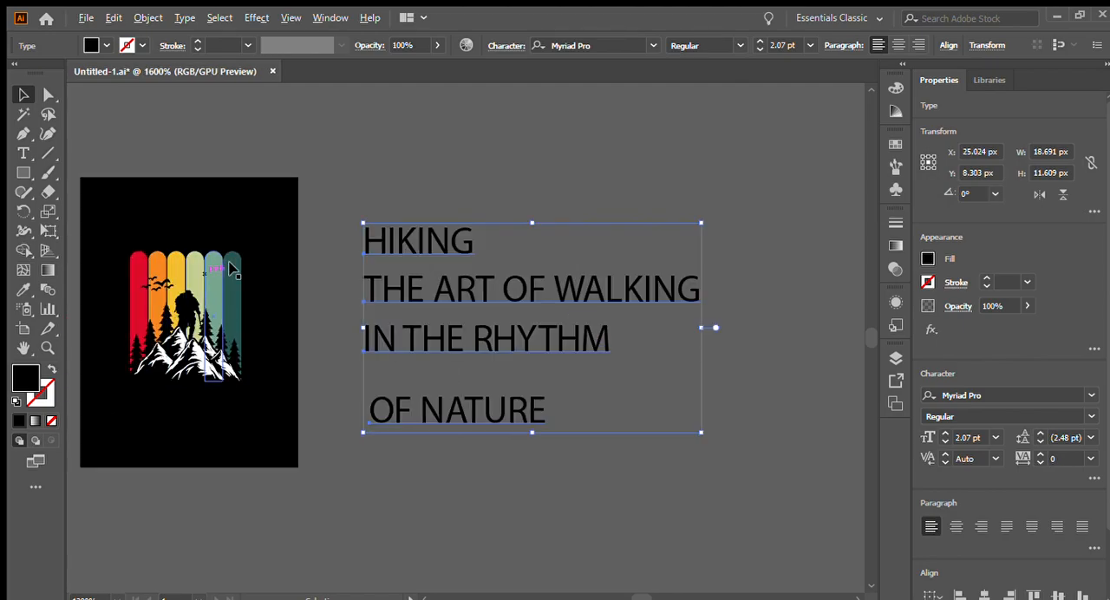
{"action": "left_click", "coordinate": [367, 176]}
- Set the HIKING and OF NATURE lines to the slab-serif font found by entering "acade" as the font name
{"action": "left_click", "coordinate": [423, 241]}
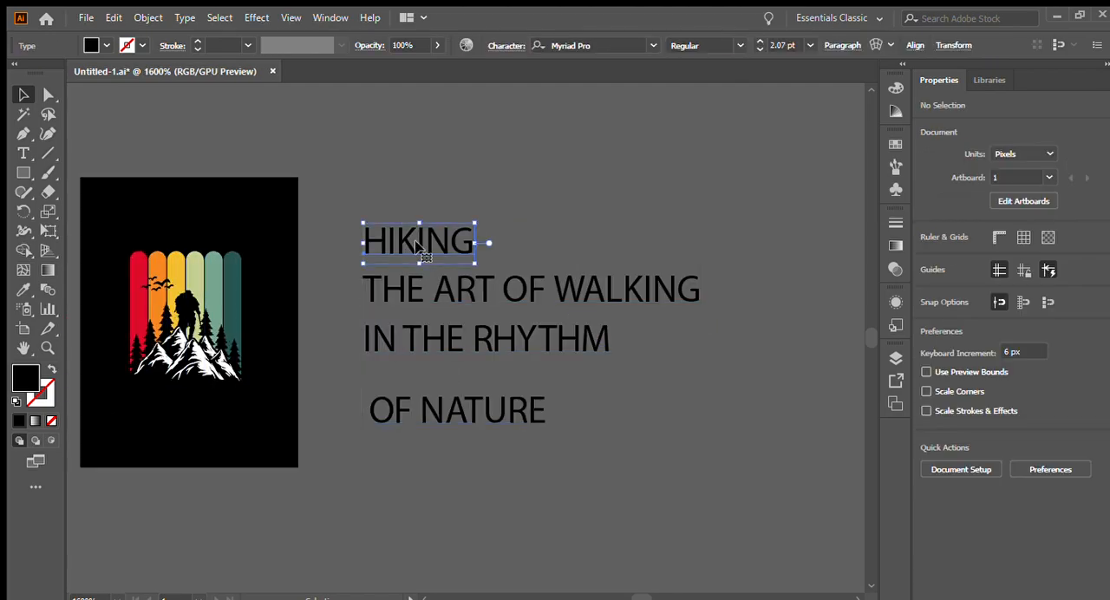
{"action": "left_click", "coordinate": [486, 403], "text": "shift"}
{"action": "left_click", "coordinate": [593, 45]}
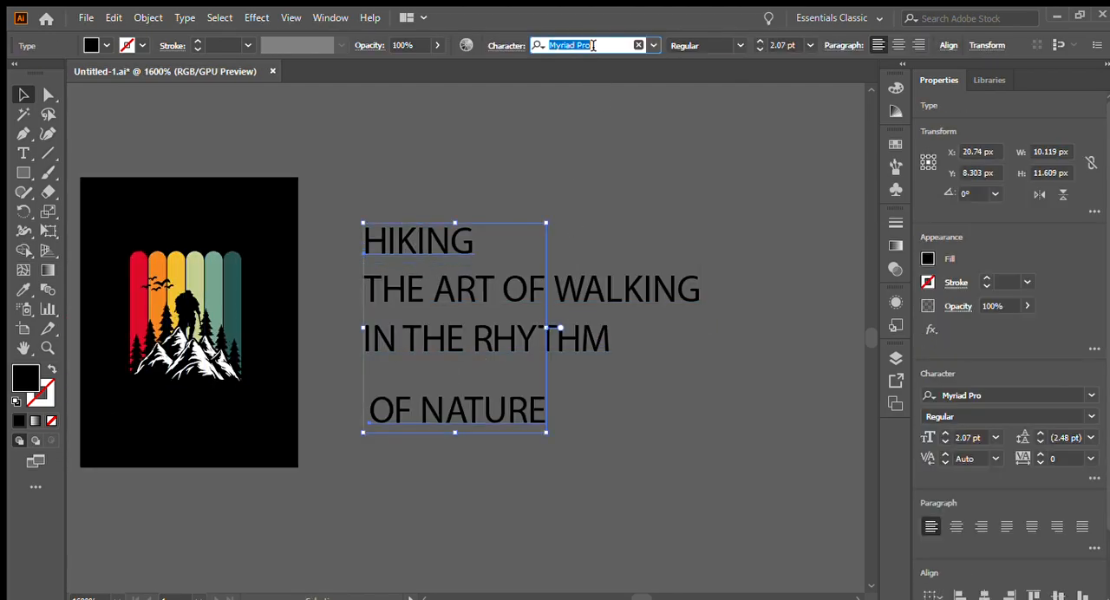
{"action": "type", "text": "aca"}
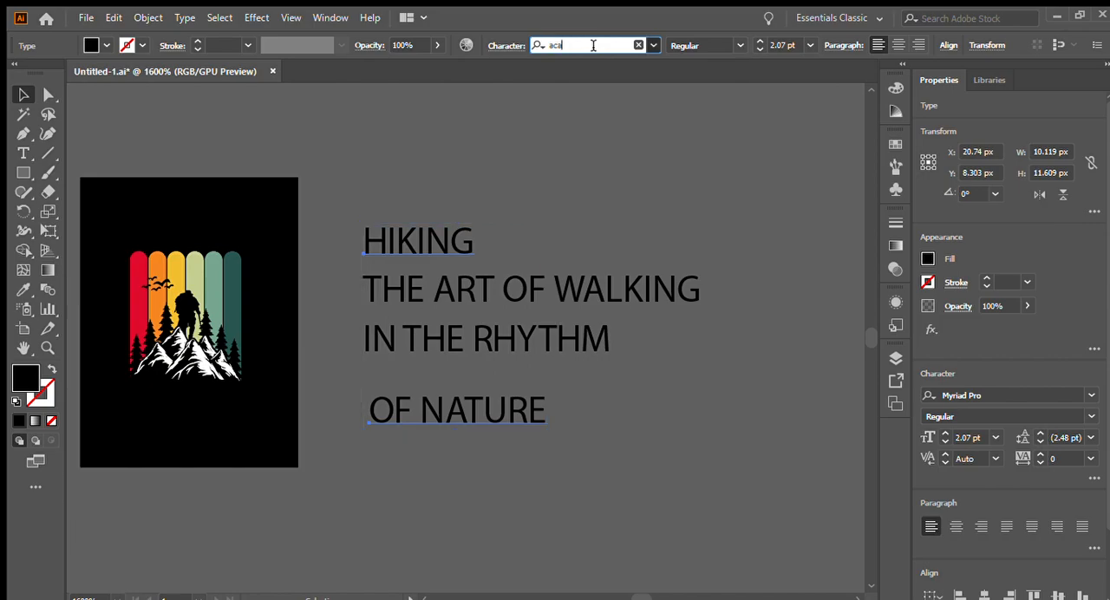
{"action": "type", "text": "de"}
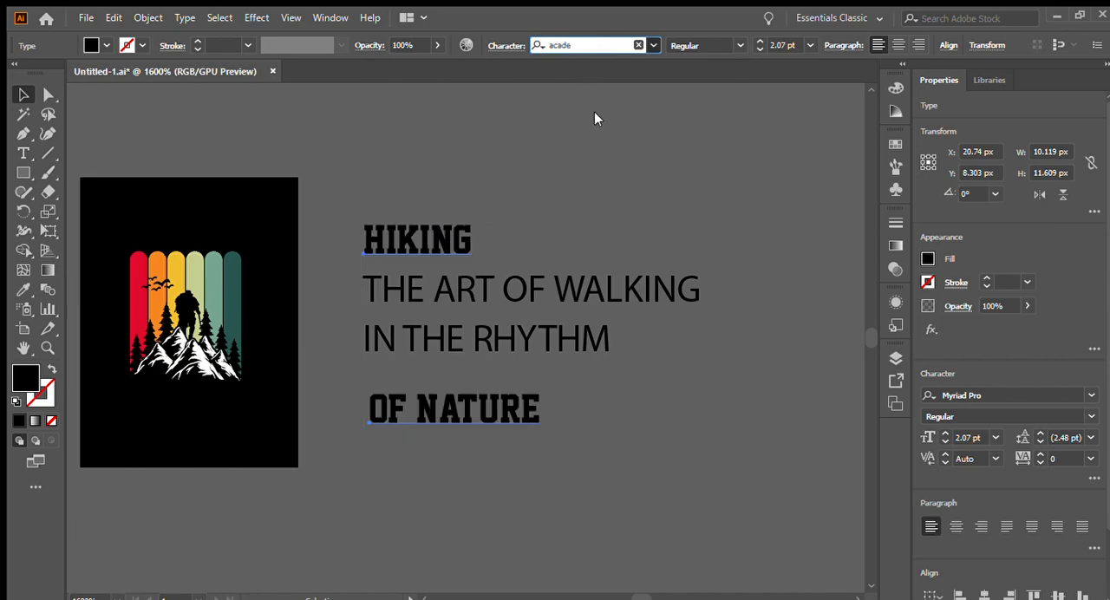
{"action": "key", "text": "Return"}
- Set the THE ART OF WALKING and IN THE RHYTHM lines to the Anton Regular font and deselect them
{"action": "left_click", "coordinate": [472, 293]}
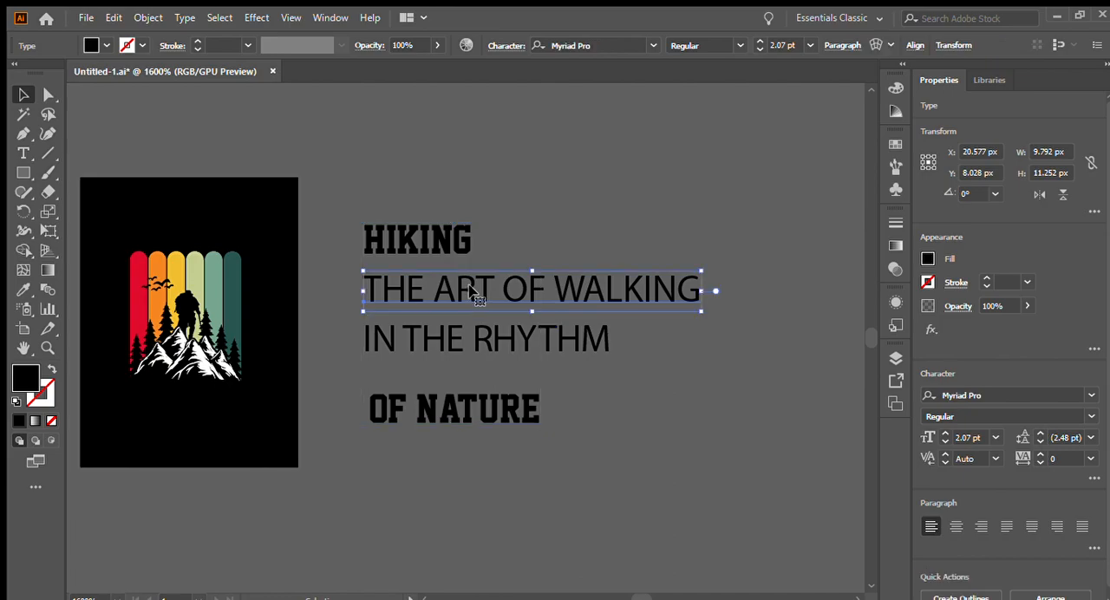
{"action": "left_click", "coordinate": [484, 347], "text": "shift"}
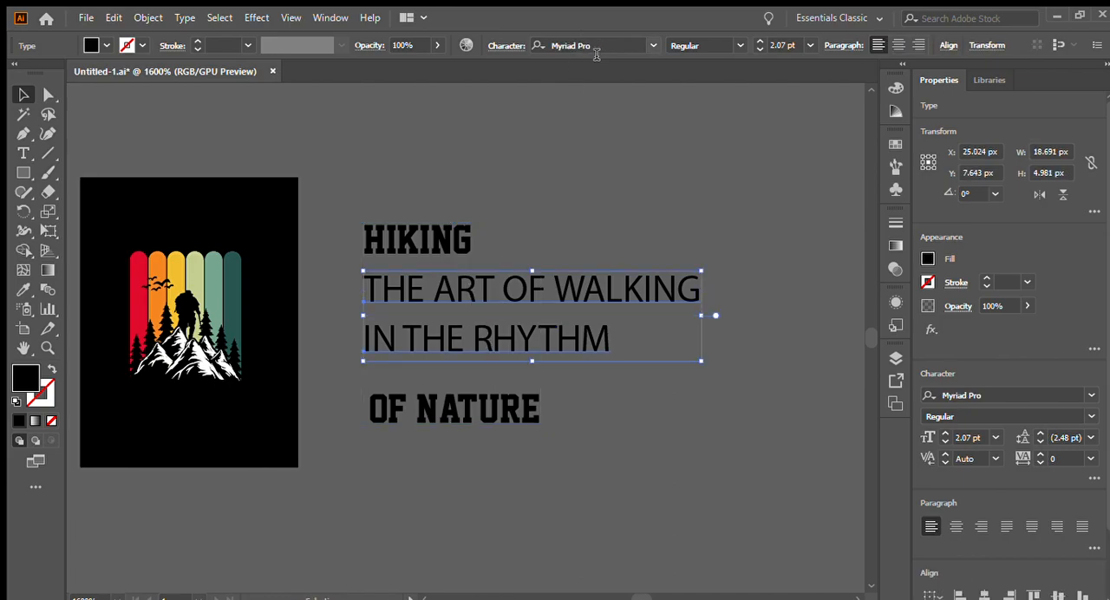
{"action": "left_click", "coordinate": [598, 46]}
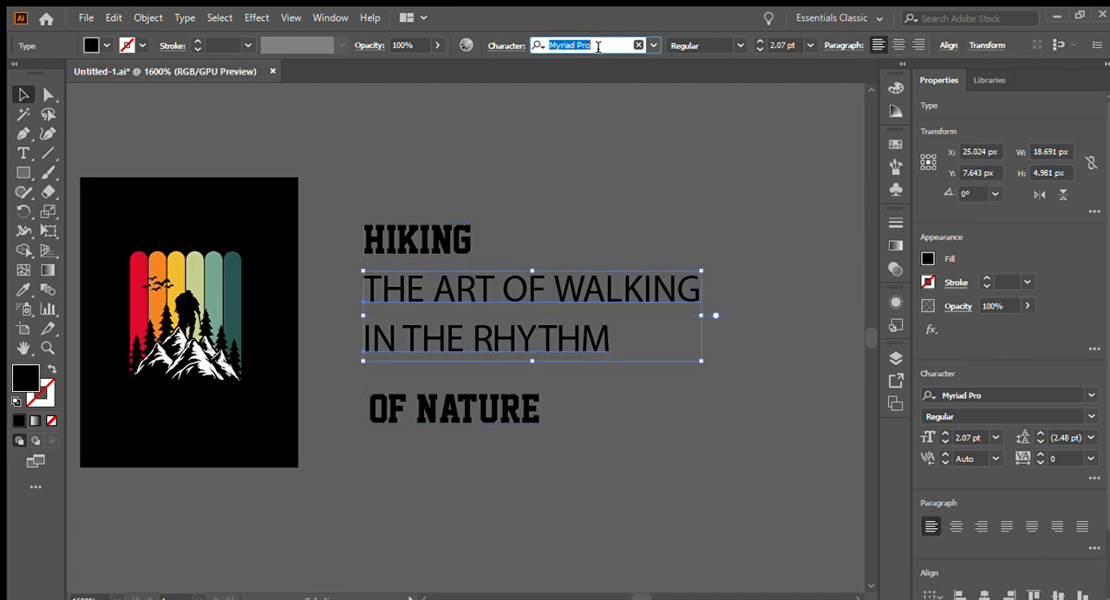
{"action": "type", "text": "nton"}
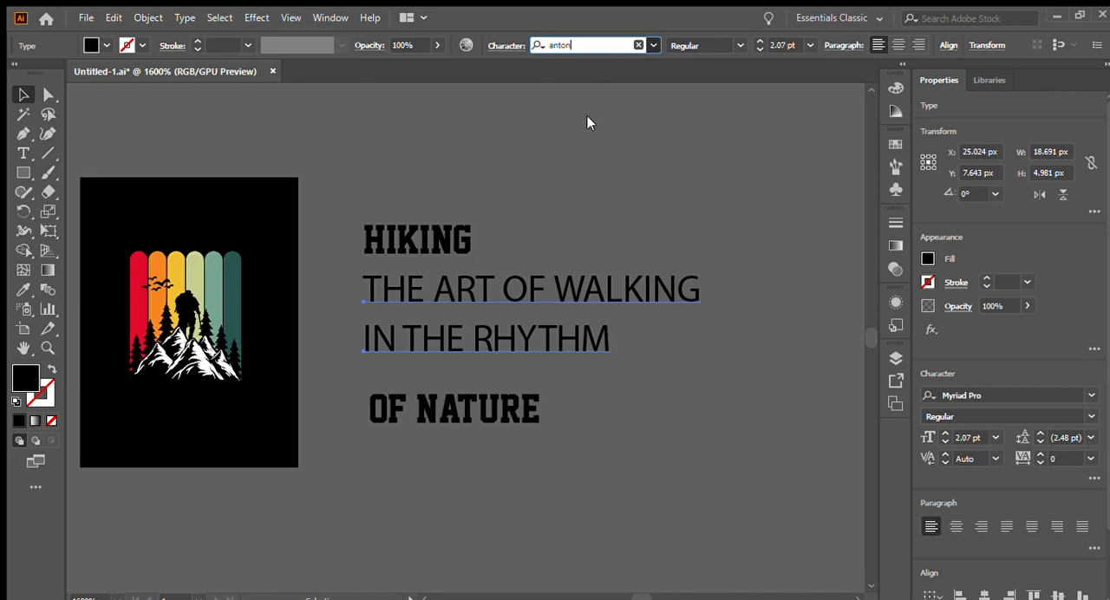
{"action": "key", "text": "Return"}
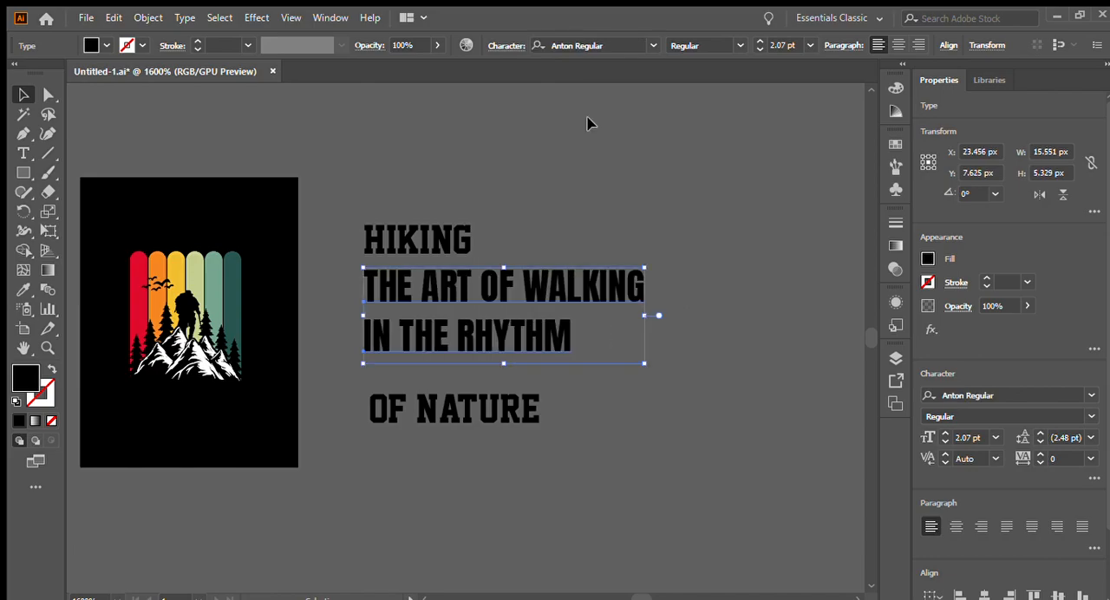
{"action": "left_click", "coordinate": [558, 217]}
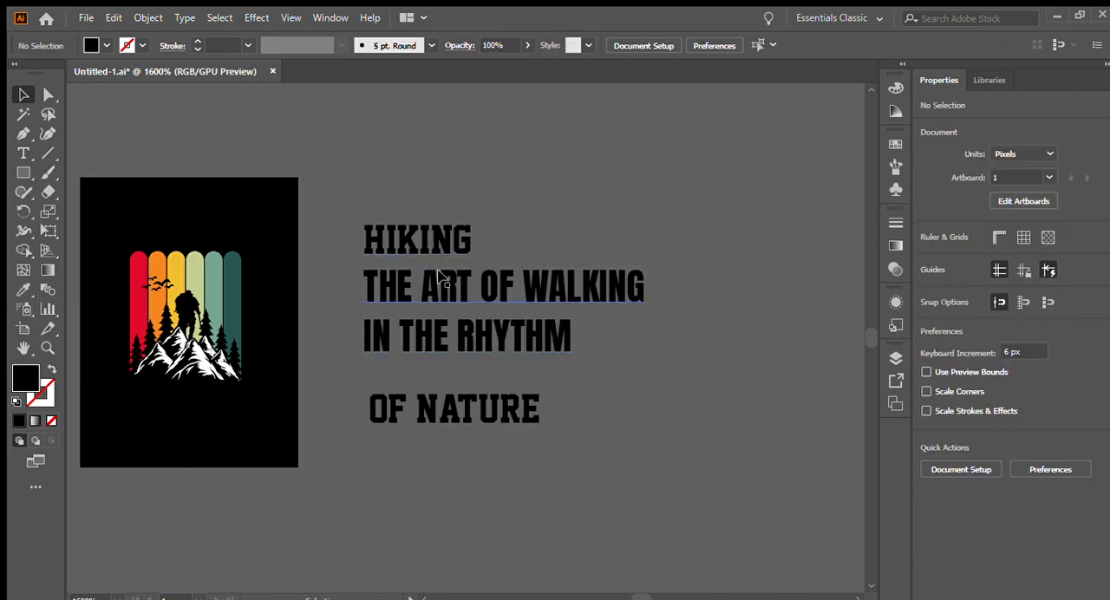
- Scale all four text lines down together to about 8.44 by 5.99 px and move them closer to the artboard
{"action": "left_click", "coordinate": [410, 332]}
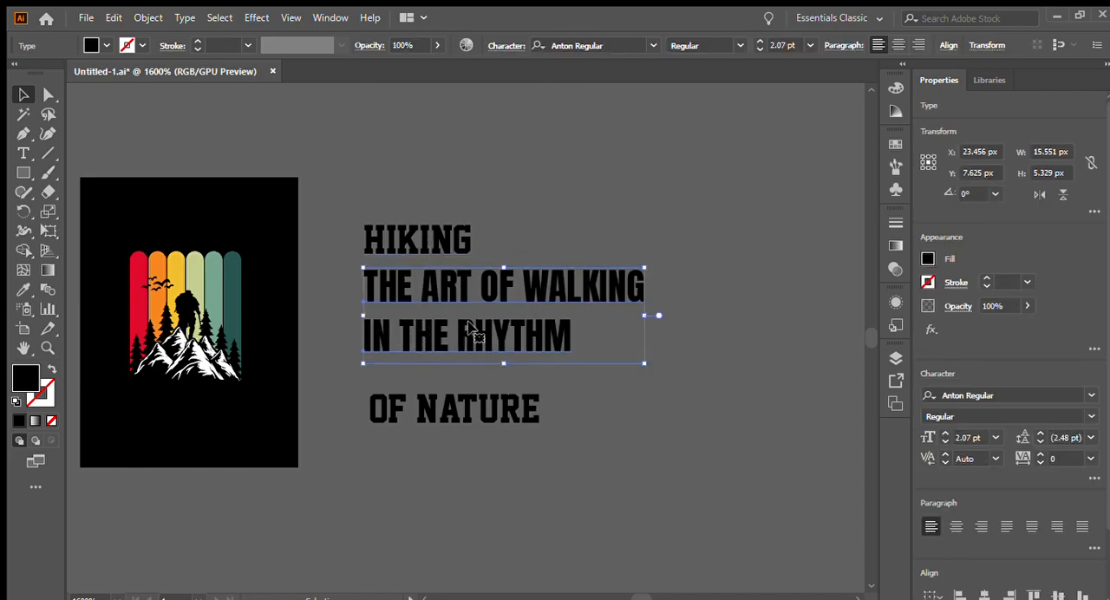
{"action": "left_click", "coordinate": [1038, 453]}
{"action": "left_click", "coordinate": [1039, 454]}
{"action": "left_click", "coordinate": [1038, 453]}
{"action": "left_click", "coordinate": [1039, 453]}
{"action": "left_click", "coordinate": [1038, 454]}
{"action": "left_click", "coordinate": [1039, 453]}
{"action": "left_click", "coordinate": [1038, 454]}
{"action": "left_click", "coordinate": [1039, 453]}
{"action": "left_click", "coordinate": [510, 151]}
{"action": "left_click_drag", "start_coordinate": [400, 154], "coordinate": [514, 401]}
{"action": "left_click_drag", "start_coordinate": [649, 423], "coordinate": [583, 377]}
{"action": "left_click_drag", "start_coordinate": [498, 302], "coordinate": [416, 255]}
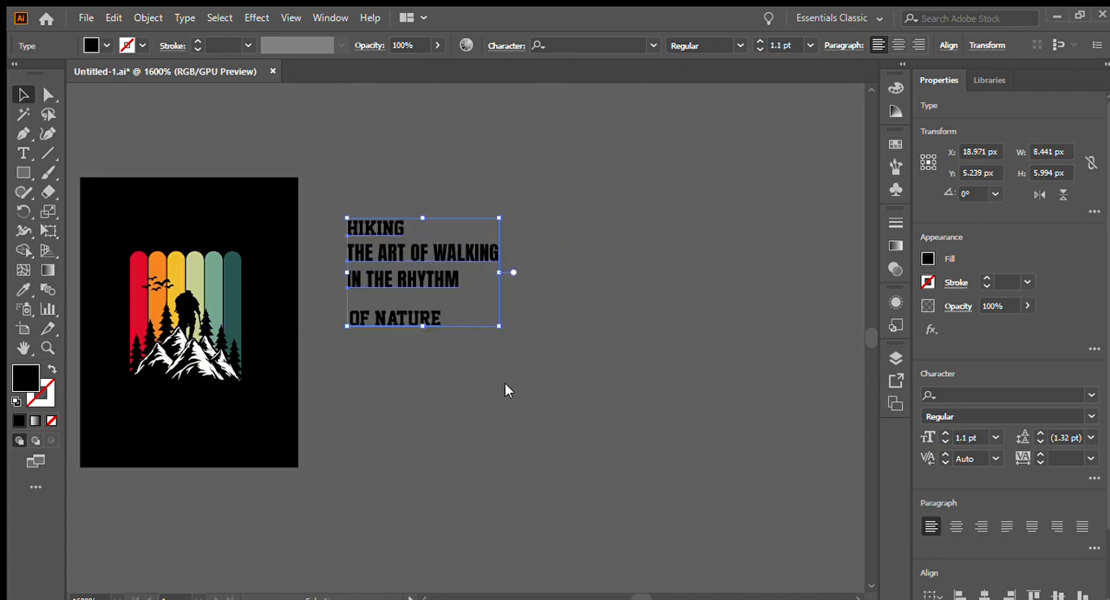
- Convert the four text lines to outlines and fill them with the yellow sampled from the third stripe
{"action": "key", "text": "ctrl+shift+o"}
{"action": "left_click", "coordinate": [570, 376]}
{"action": "scroll", "coordinate": [159, 266], "scroll_direction": "up", "scroll_amount": 1}
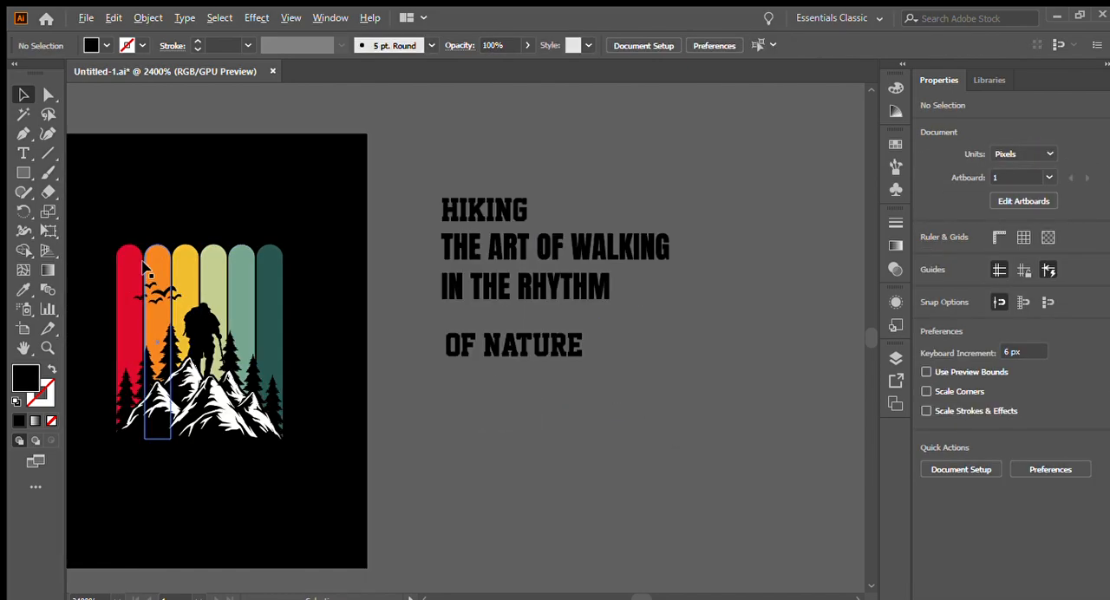
{"action": "left_click", "coordinate": [555, 347]}
{"action": "left_click", "coordinate": [23, 290]}
{"action": "left_click", "coordinate": [183, 260]}
{"action": "key", "text": "v"}
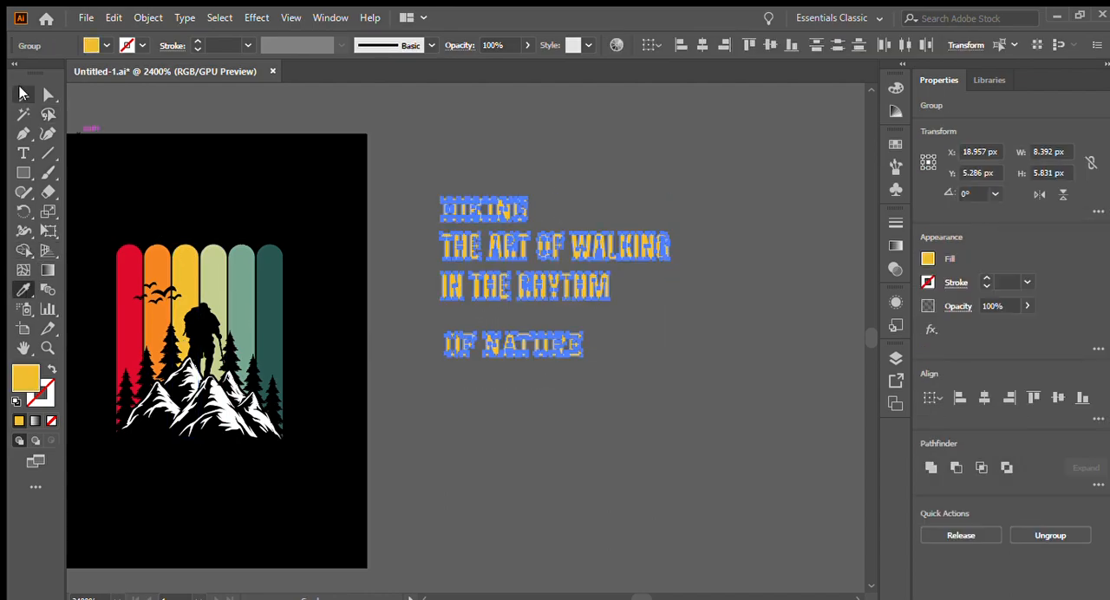
- Move HIKING onto the artboard above the stripes and enlarge it to about 6.22 by 1.69 px, spanning their width
{"action": "left_click", "coordinate": [130, 211]}
{"action": "left_click_drag", "start_coordinate": [446, 210], "coordinate": [121, 210]}
{"action": "left_click_drag", "start_coordinate": [205, 211], "coordinate": [225, 199]}
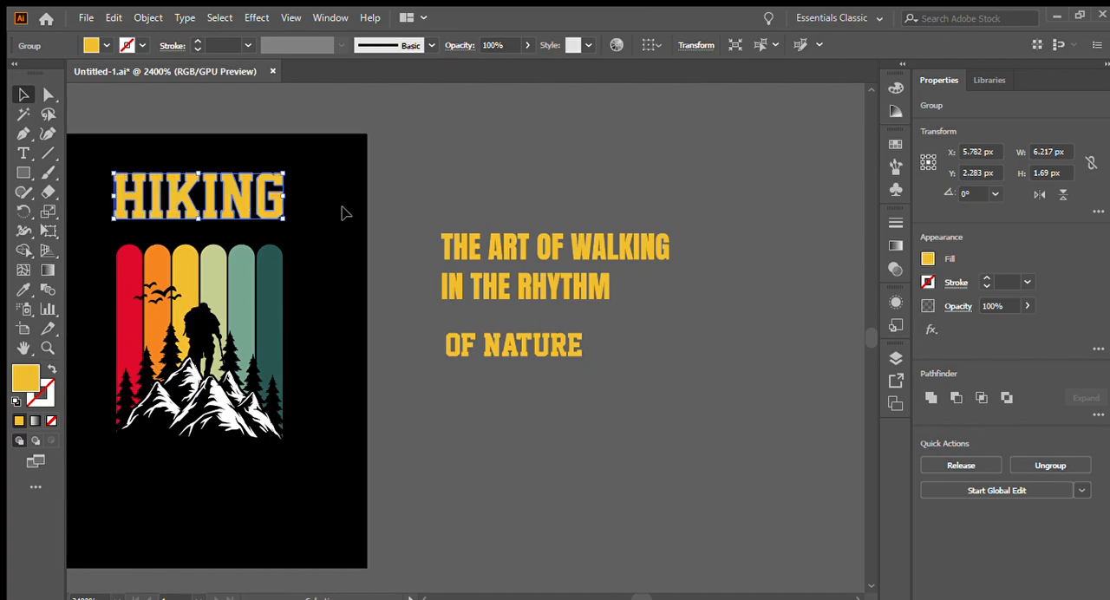
{"action": "left_click", "coordinate": [344, 213]}
- Move OF NATURE onto the artboard below the mountains and enlarge it to span the stripes' width
{"action": "left_click_drag", "start_coordinate": [511, 355], "coordinate": [170, 488]}
{"action": "left_click_drag", "start_coordinate": [176, 486], "coordinate": [176, 487]}
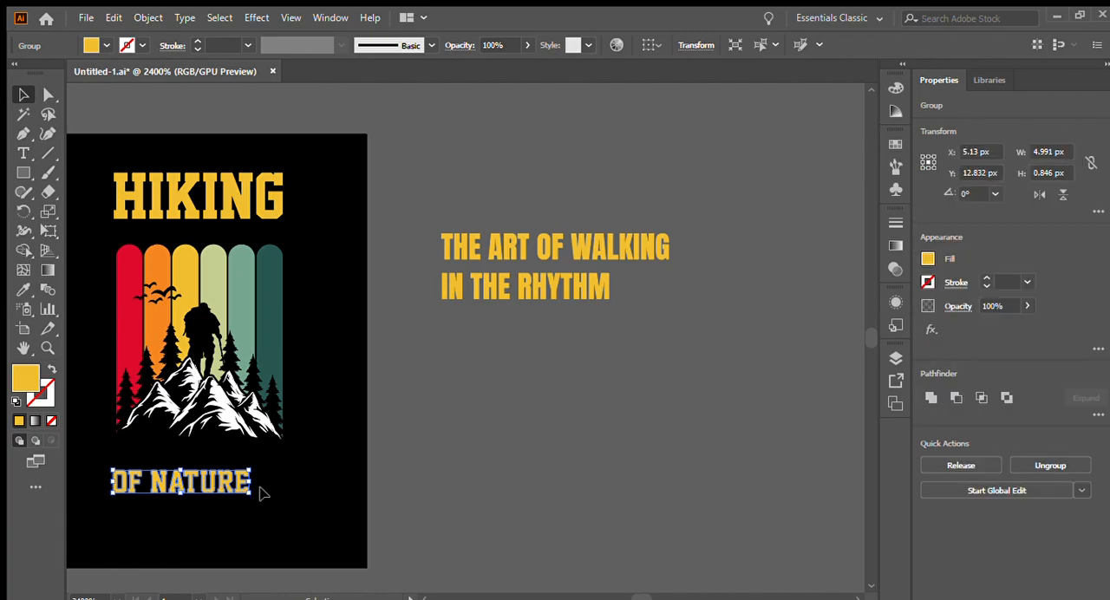
{"action": "left_click_drag", "start_coordinate": [252, 486], "coordinate": [287, 483]}
{"action": "left_click", "coordinate": [339, 468]}
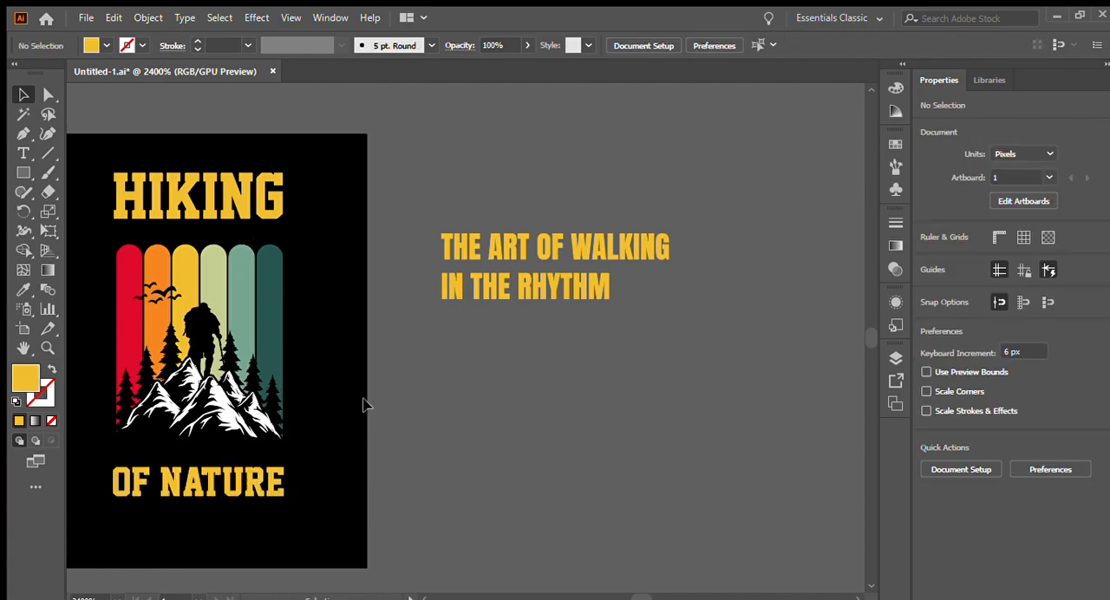
- Scale the THE ART OF WALKING and IN THE RHYTHM lines down together, the longer one to about 6.82 px wide
{"action": "left_click", "coordinate": [590, 256]}
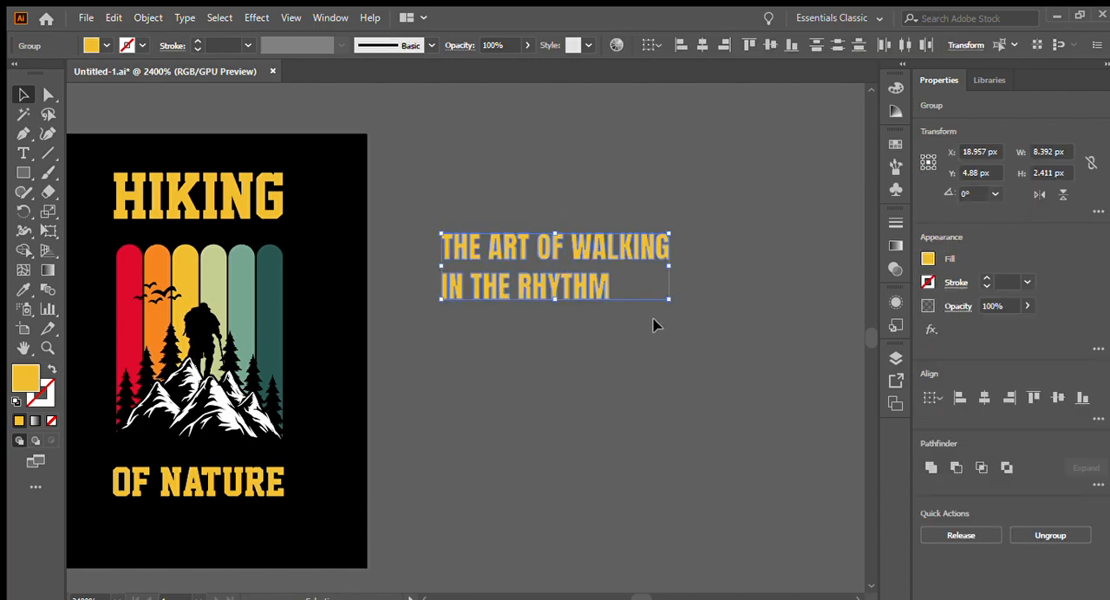
{"action": "mouse_move", "coordinate": [670, 301]}
{"action": "left_mouse_down"}
{"action": "mouse_move", "coordinate": [632, 275]}
{"action": "mouse_move", "coordinate": [650, 295]}
{"action": "left_mouse_up"}
{"action": "left_click", "coordinate": [681, 317]}
- Place THE ART OF WALKING between HIKING and the stripes, and shrink it to sit centred in the gap
{"action": "left_click_drag", "start_coordinate": [605, 249], "coordinate": [260, 231]}
{"action": "scroll", "coordinate": [172, 238], "scroll_direction": "up", "scroll_amount": 2}
{"action": "scroll", "coordinate": [174, 223], "scroll_direction": "down", "scroll_amount": 1}
{"action": "scroll", "coordinate": [408, 277], "scroll_direction": "up", "scroll_amount": 1}
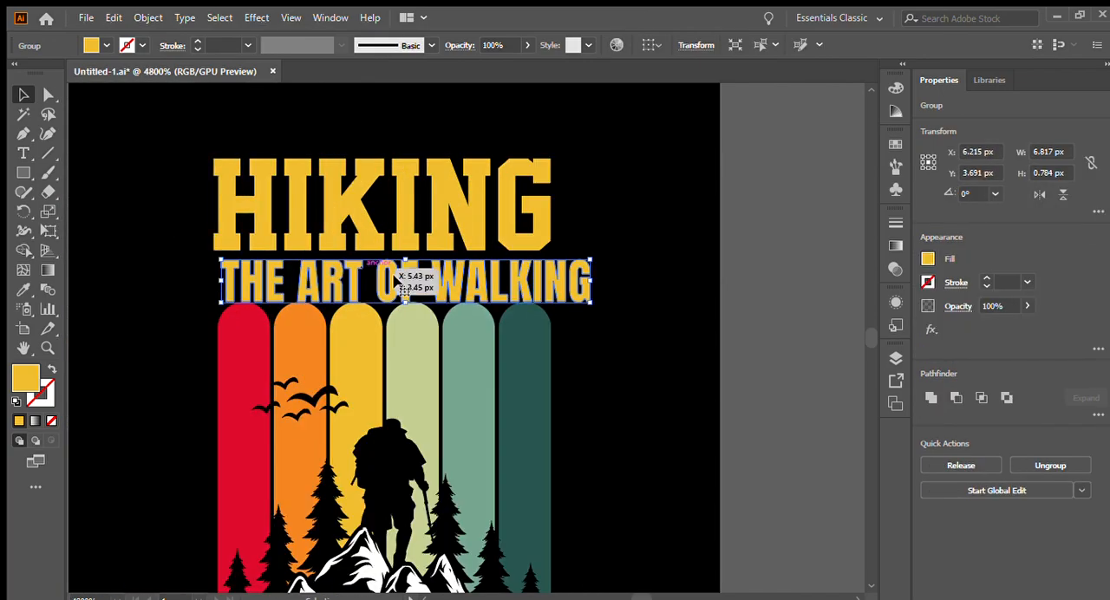
{"action": "left_click_drag", "start_coordinate": [591, 281], "coordinate": [526, 279]}
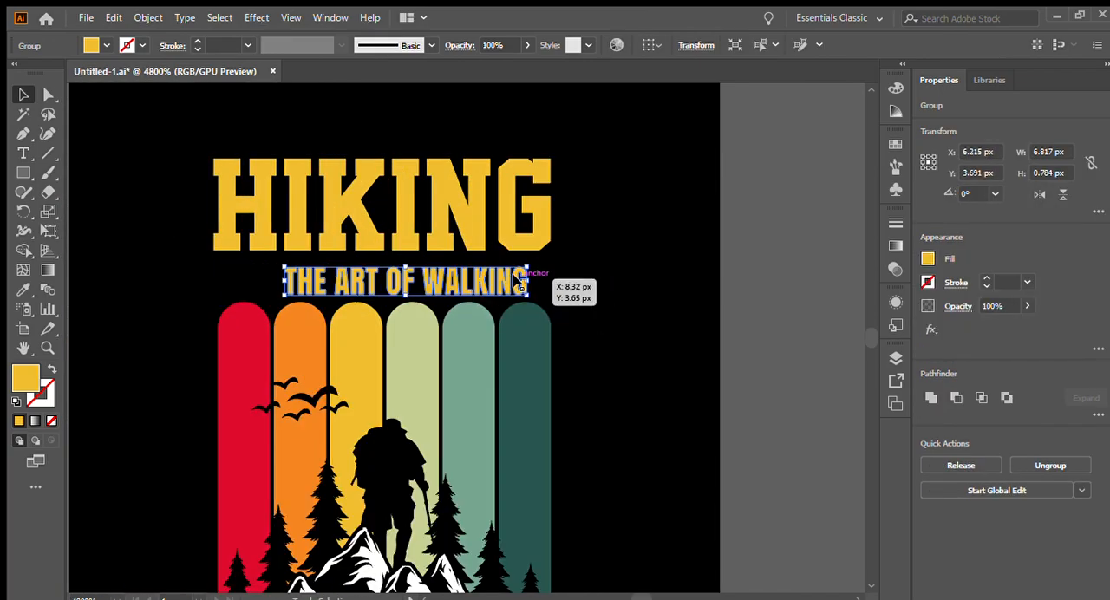
{"action": "left_click_drag", "start_coordinate": [457, 278], "coordinate": [449, 273]}
{"action": "left_click", "coordinate": [596, 299]}
{"action": "scroll", "coordinate": [168, 186], "scroll_direction": "down", "scroll_amount": 2}
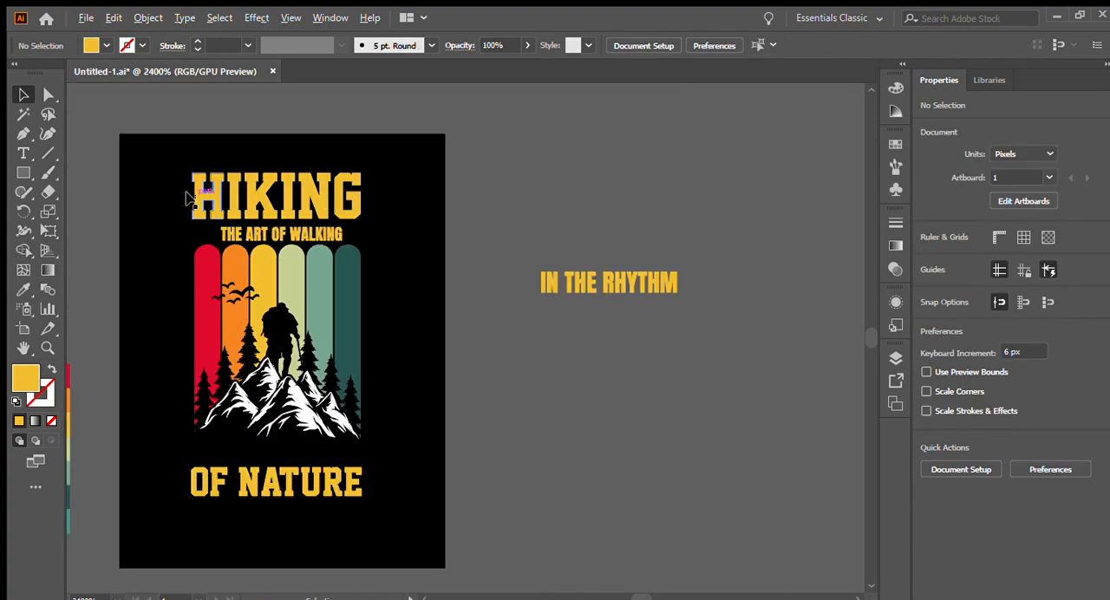
- Place IN THE RHYTHM between the mountains and OF NATURE, and shrink it to fit the gap
{"action": "left_click_drag", "start_coordinate": [565, 294], "coordinate": [234, 469]}
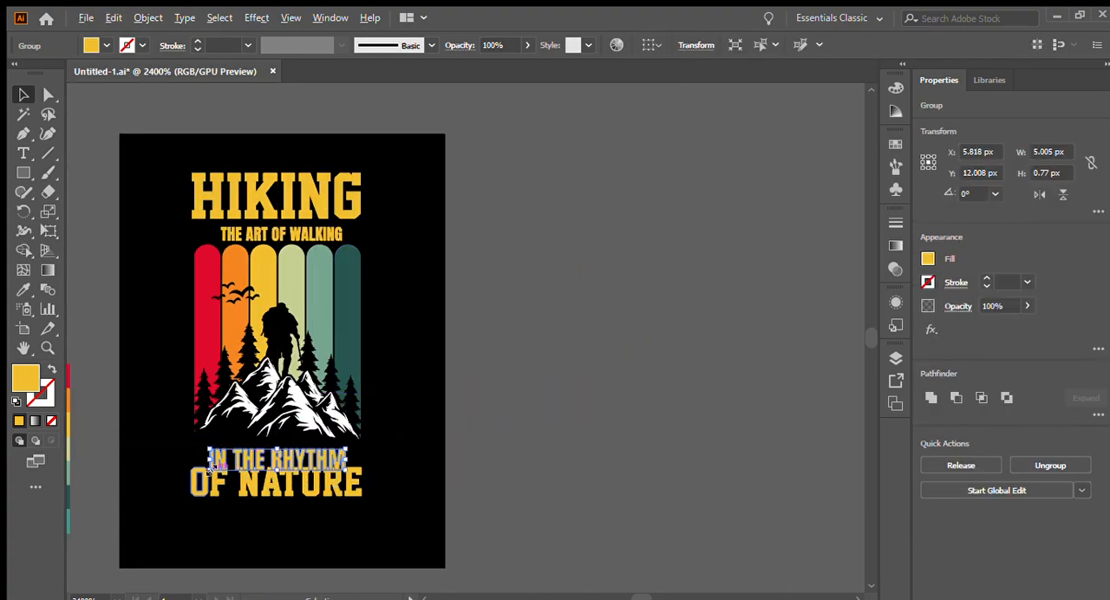
{"action": "scroll", "coordinate": [233, 464], "scroll_direction": "up", "scroll_amount": 1}
{"action": "scroll", "coordinate": [230, 443], "scroll_direction": "down", "scroll_amount": 1}
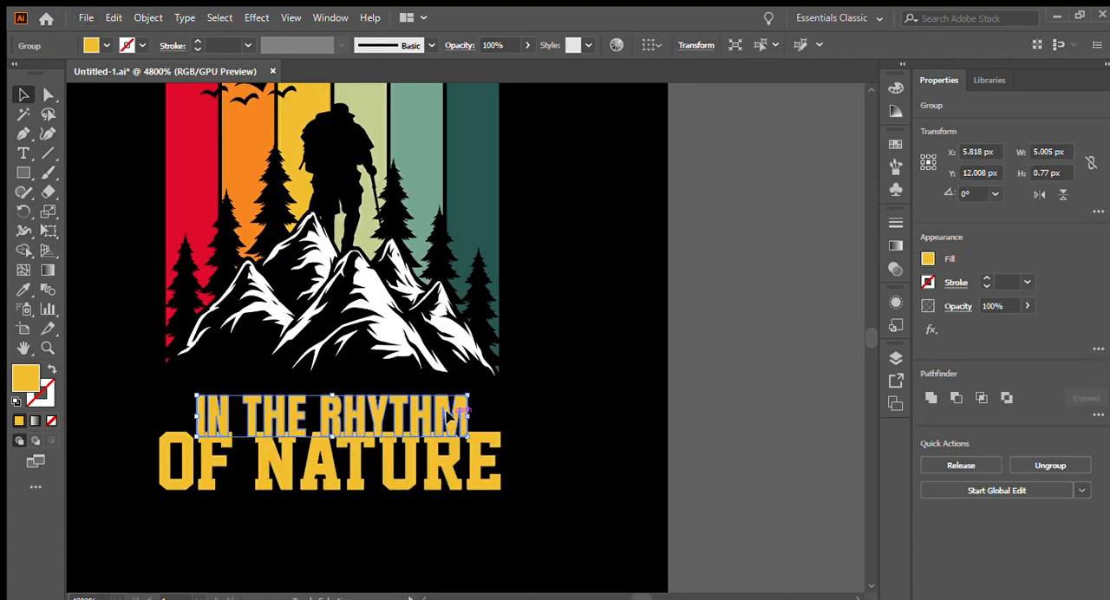
{"action": "left_click_drag", "start_coordinate": [467, 416], "coordinate": [407, 404]}
{"action": "left_click_drag", "start_coordinate": [328, 410], "coordinate": [329, 399]}
{"action": "left_click", "coordinate": [548, 428]}
- Draw a horizontal line about 1.6 px long just below the H of HIKING, over the start of THE ART OF WALKING
{"action": "scroll", "coordinate": [559, 424], "scroll_direction": "down", "scroll_amount": 1}
{"action": "scroll", "coordinate": [566, 414], "scroll_direction": "up", "scroll_amount": 2}
{"action": "scroll", "coordinate": [246, 156], "scroll_direction": "up", "scroll_amount": 2}
{"action": "scroll", "coordinate": [226, 196], "scroll_direction": "down", "scroll_amount": 1}
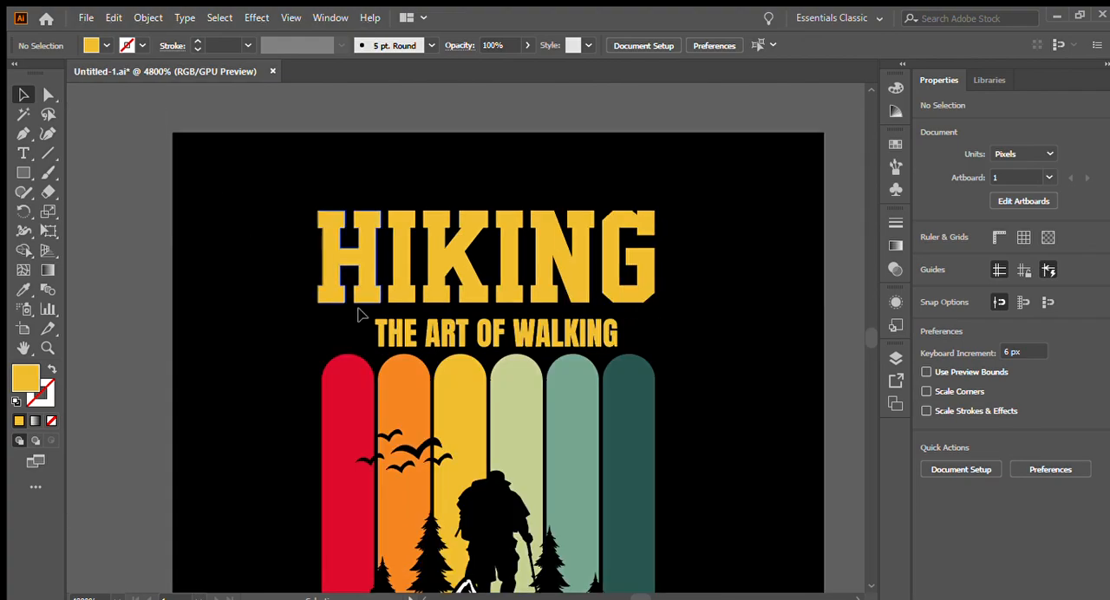
{"action": "left_click", "coordinate": [47, 94]}
{"action": "left_click", "coordinate": [399, 373]}
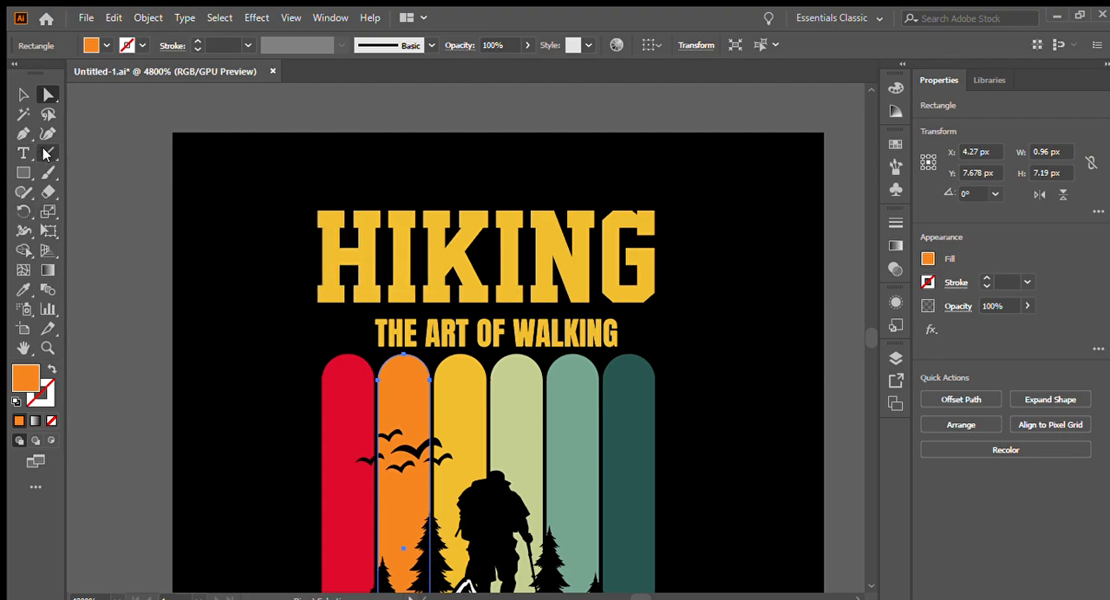
{"action": "left_click", "coordinate": [48, 153]}
{"action": "scroll", "coordinate": [300, 312], "scroll_direction": "up", "scroll_amount": 3}
{"action": "left_click_drag", "start_coordinate": [316, 301], "coordinate": [465, 306]}
{"action": "left_click", "coordinate": [24, 94]}
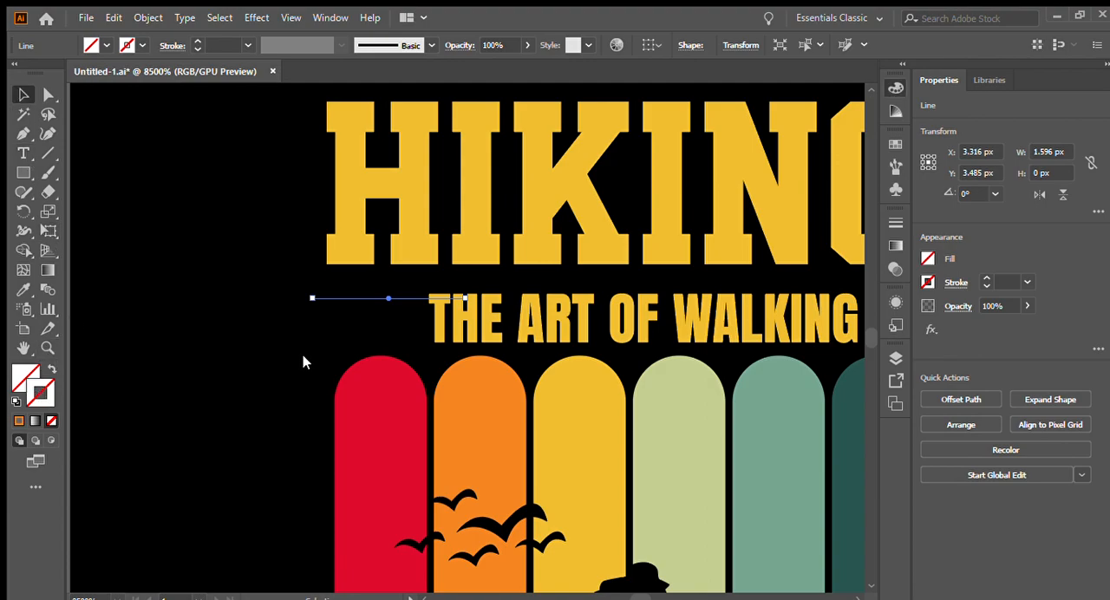
- Give the new line a solid orange stroke with a weight of 0.25 pt
{"action": "key", "text": "comma"}
{"action": "key", "text": "ctrl+minus"}
{"action": "key", "text": "ctrl+equal"}
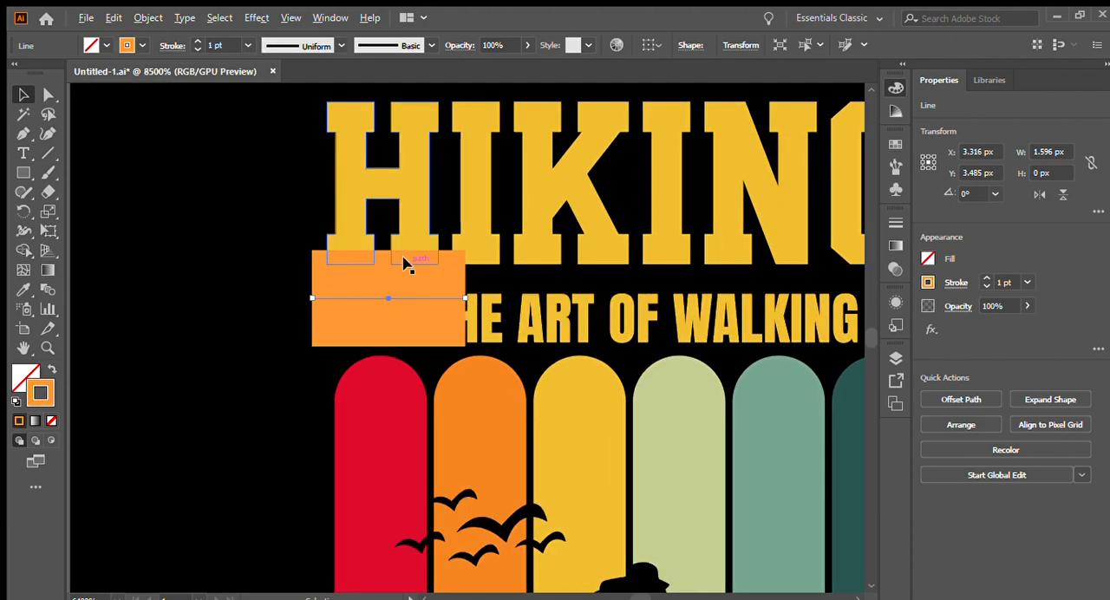
{"action": "left_click", "coordinate": [196, 48]}
{"action": "left_click", "coordinate": [196, 49]}
{"action": "left_click", "coordinate": [196, 49]}
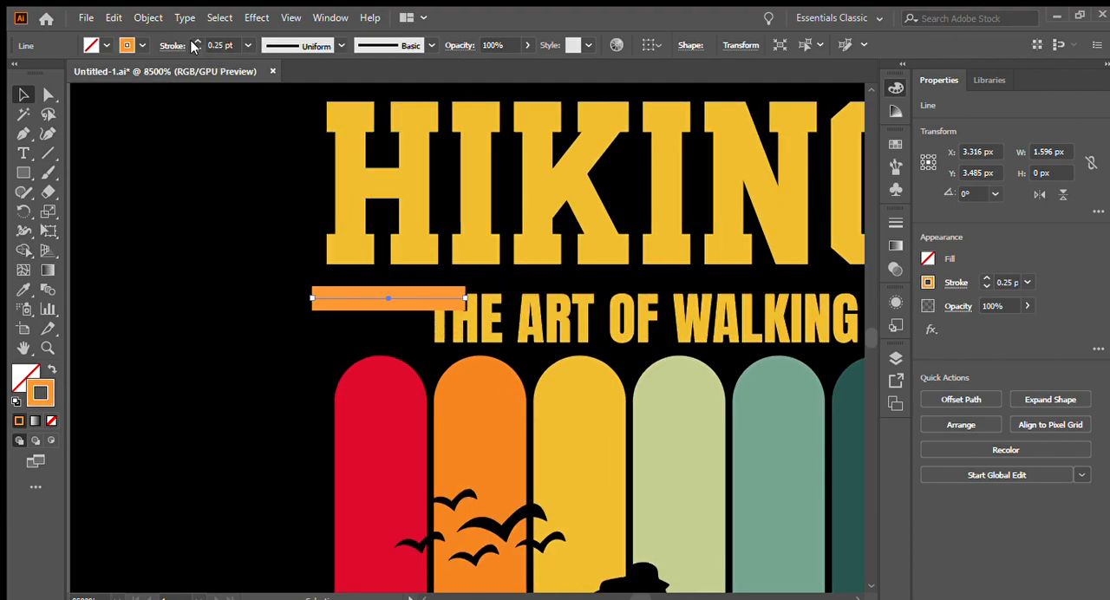
{"action": "left_click", "coordinate": [196, 48]}
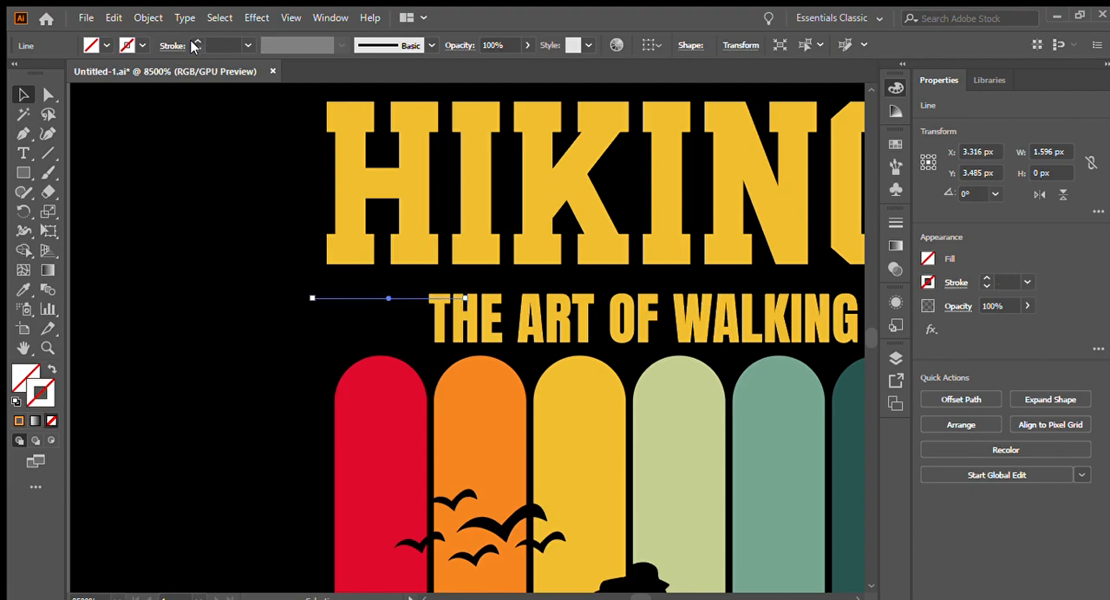
{"action": "left_click", "coordinate": [196, 41]}
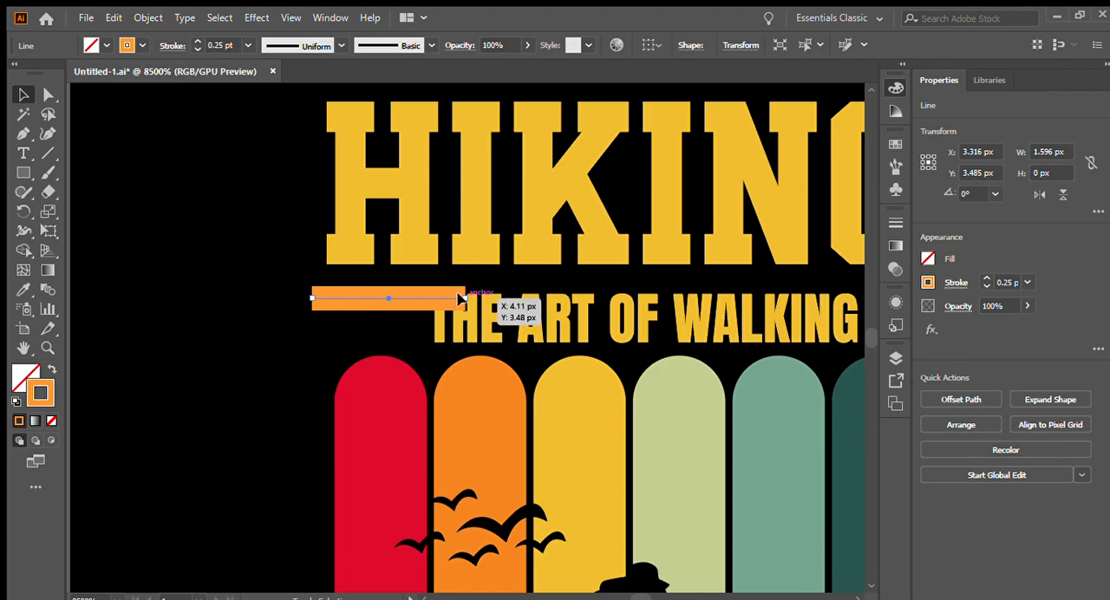
- Lengthen the orange line to about 2.45 px and apply a tapered width profile with its thin end facing away from the text
{"action": "left_click_drag", "start_coordinate": [462, 299], "coordinate": [548, 297]}
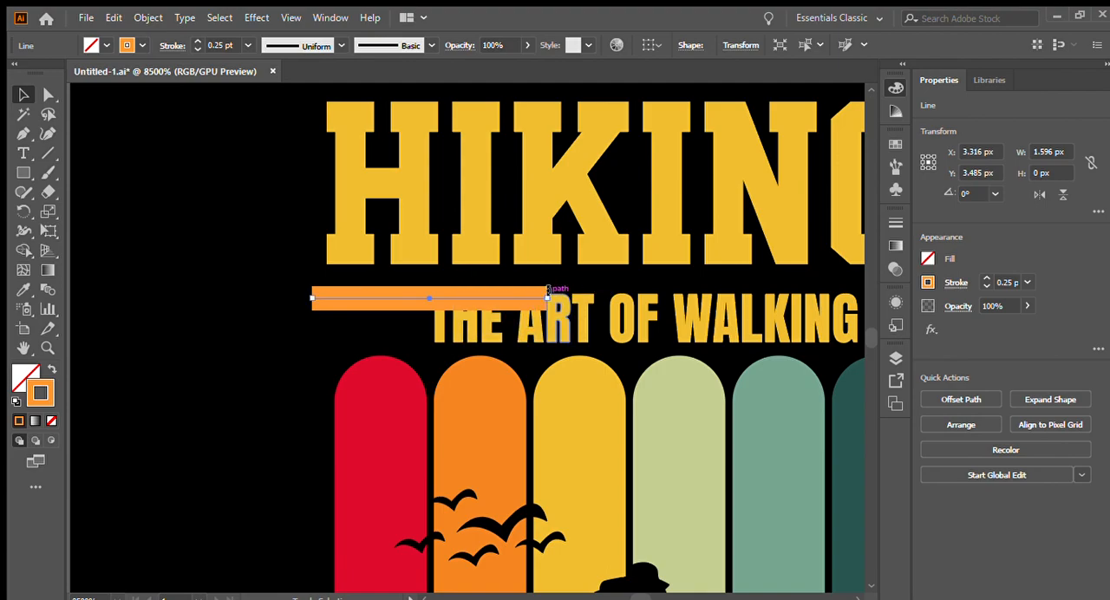
{"action": "scroll", "coordinate": [352, 154], "scroll_direction": "up", "scroll_amount": 2}
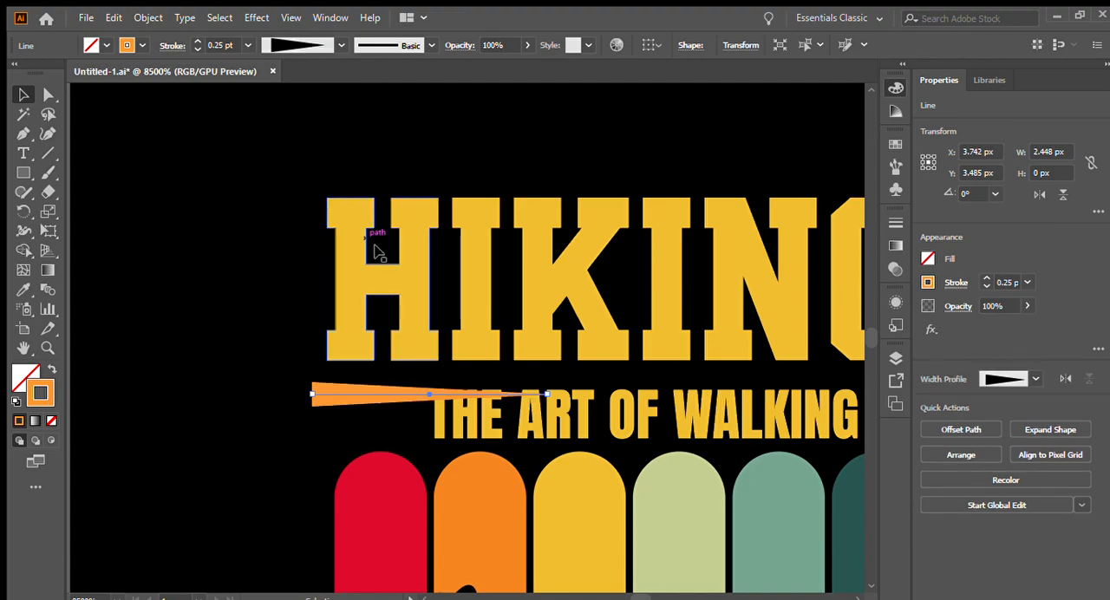
{"action": "scroll", "coordinate": [388, 310], "scroll_direction": "down", "scroll_amount": 2}
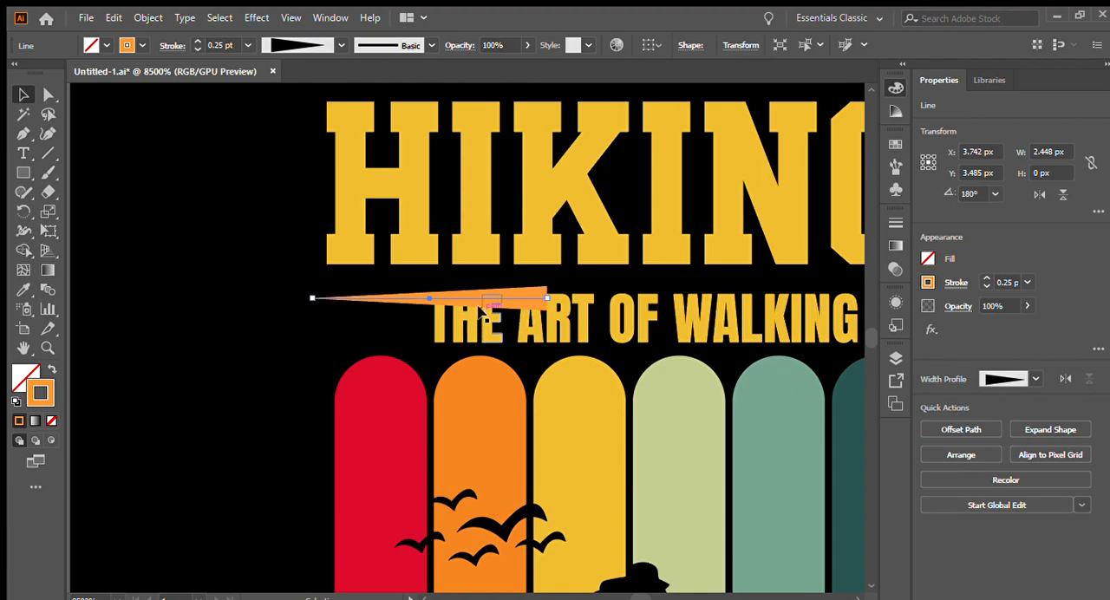
- Duplicate the tapered line downward three times, about 0.3 px apart, to form a stack of four
{"action": "left_click_drag", "start_coordinate": [489, 294], "coordinate": [491, 321]}
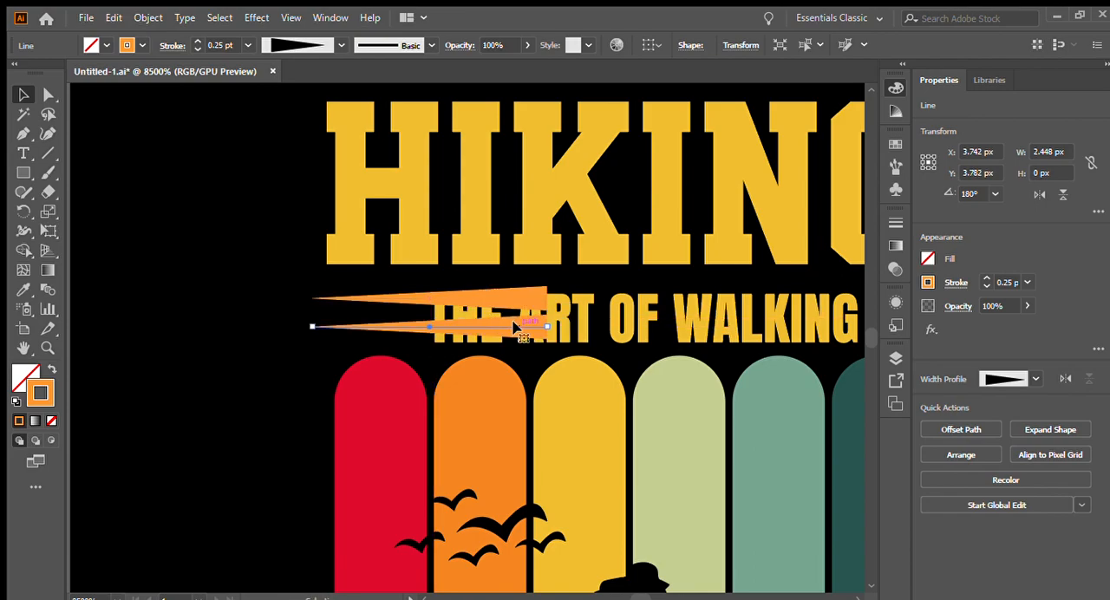
{"action": "key", "text": "ctrl+d"}
{"action": "key", "text": "ctrl+d"}
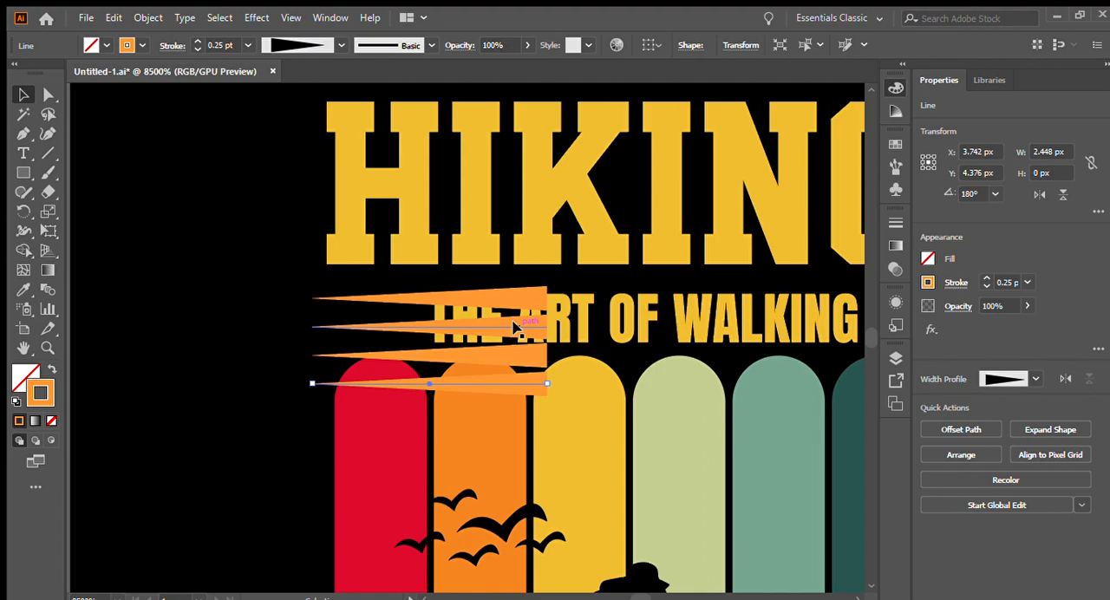
- Select the four tapered lines, expand them into orange filled shapes and group them
{"action": "left_click", "coordinate": [503, 314]}
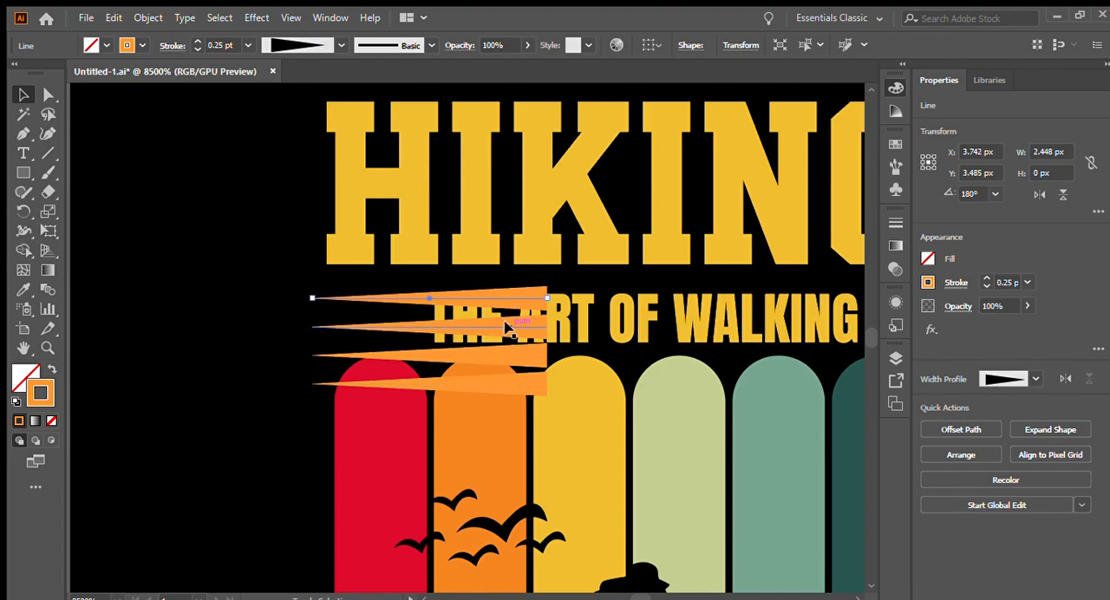
{"action": "left_click", "coordinate": [507, 328], "text": "shift"}
{"action": "left_click", "coordinate": [499, 381], "text": "shift"}
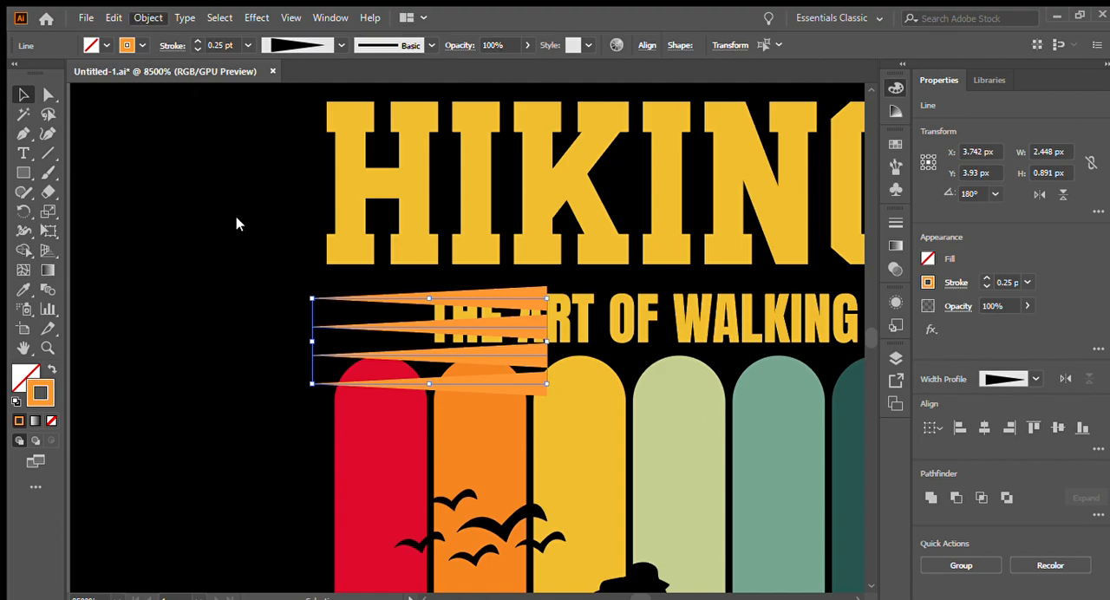
{"action": "key", "text": "ctrl+g"}
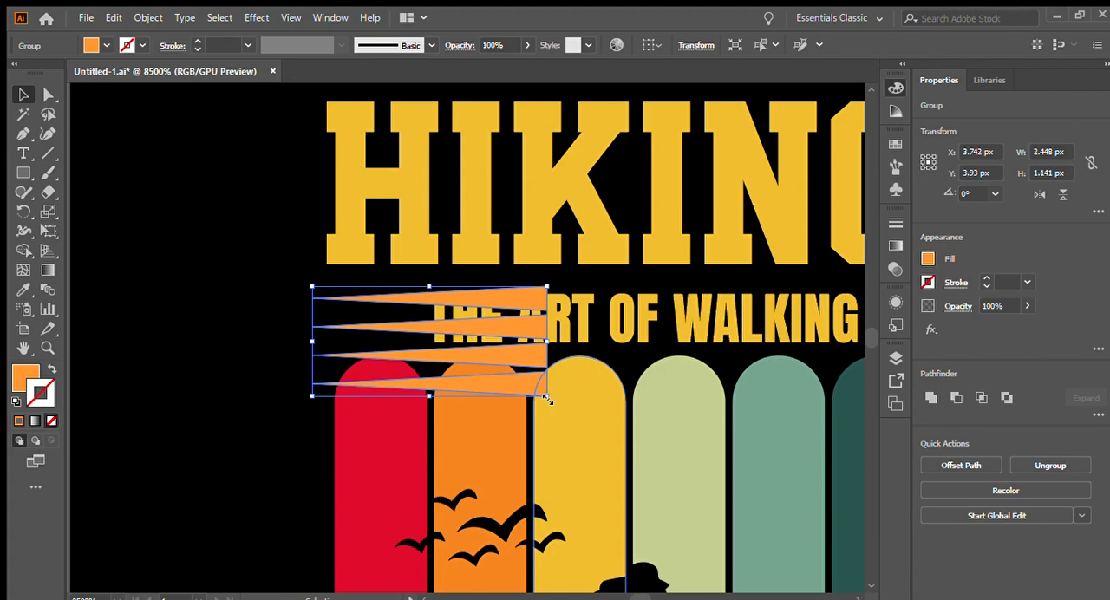
- Scale the tapered-line group to about 1.39 by 0.55 px and fit it at the start of THE ART OF WALKING
{"action": "left_click_drag", "start_coordinate": [545, 393], "coordinate": [525, 336]}
{"action": "scroll", "coordinate": [341, 288], "scroll_direction": "up", "scroll_amount": 1}
{"action": "scroll", "coordinate": [344, 287], "scroll_direction": "down", "scroll_amount": 1}
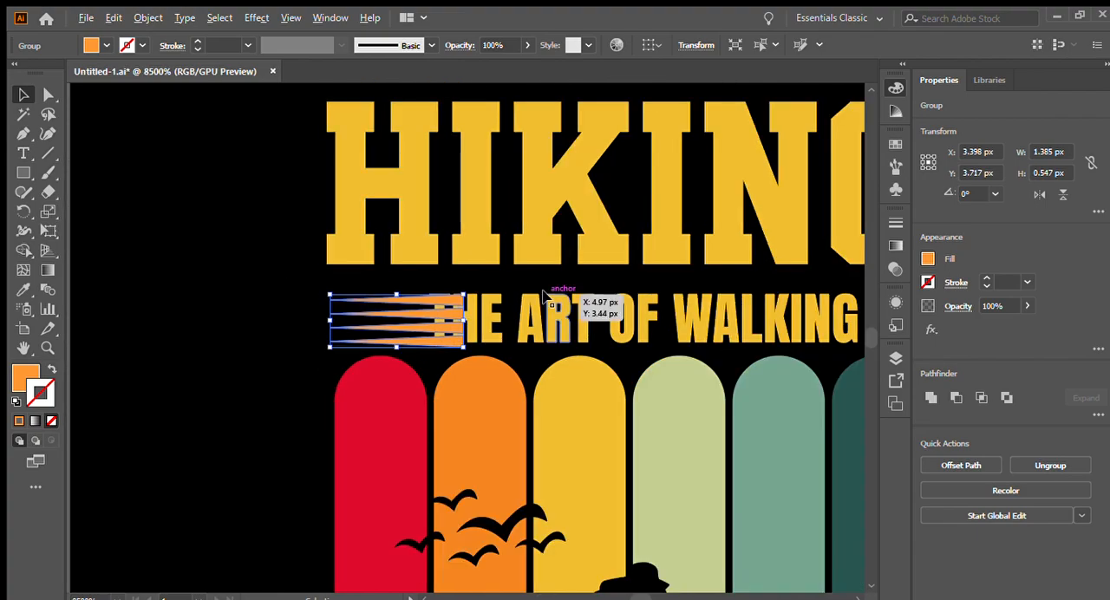
- Scale THE ART OF WALKING down to about 3.92 by 0.45 px and place it just after the tapered-line group
{"action": "scroll", "coordinate": [485, 253], "scroll_direction": "down", "scroll_amount": 3}
{"action": "scroll", "coordinate": [496, 246], "scroll_direction": "up", "scroll_amount": 2}
{"action": "left_click", "coordinate": [535, 310]}
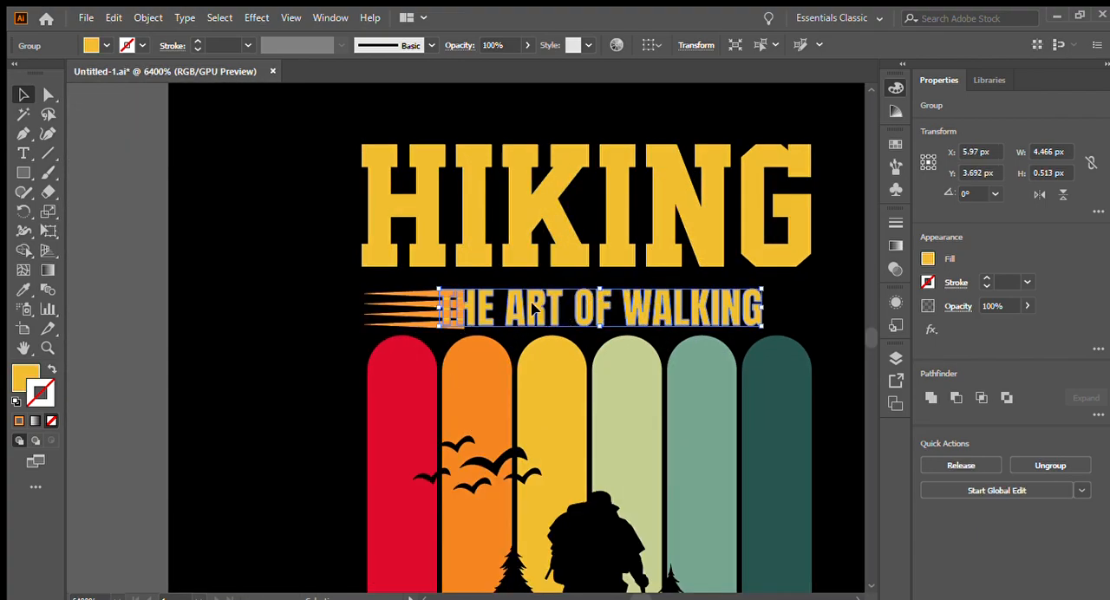
{"action": "left_click_drag", "start_coordinate": [439, 311], "coordinate": [478, 310]}
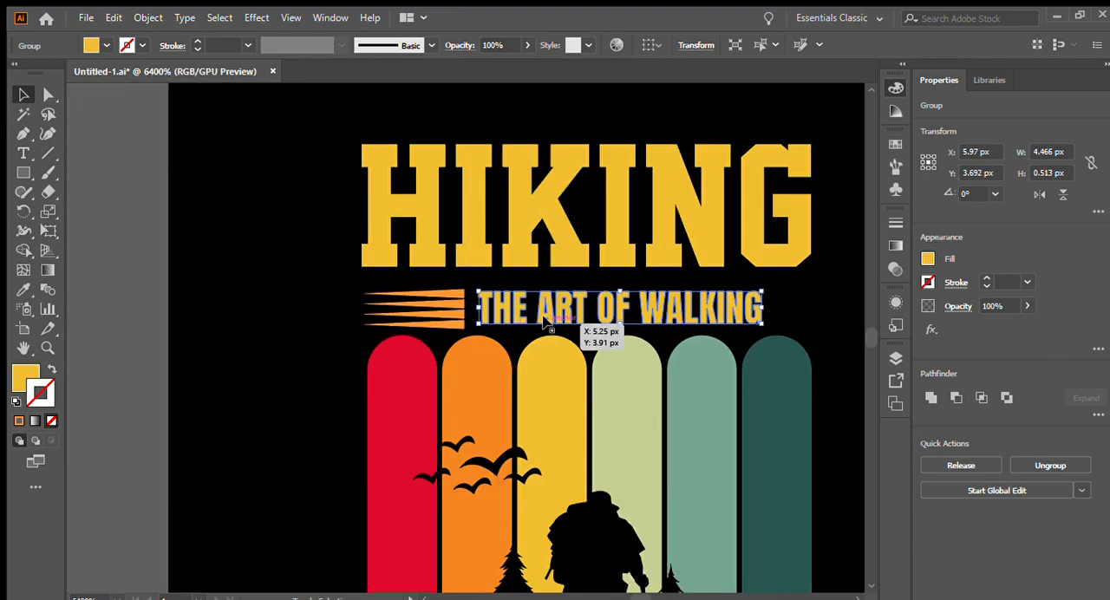
{"action": "left_click_drag", "start_coordinate": [552, 312], "coordinate": [546, 314]}
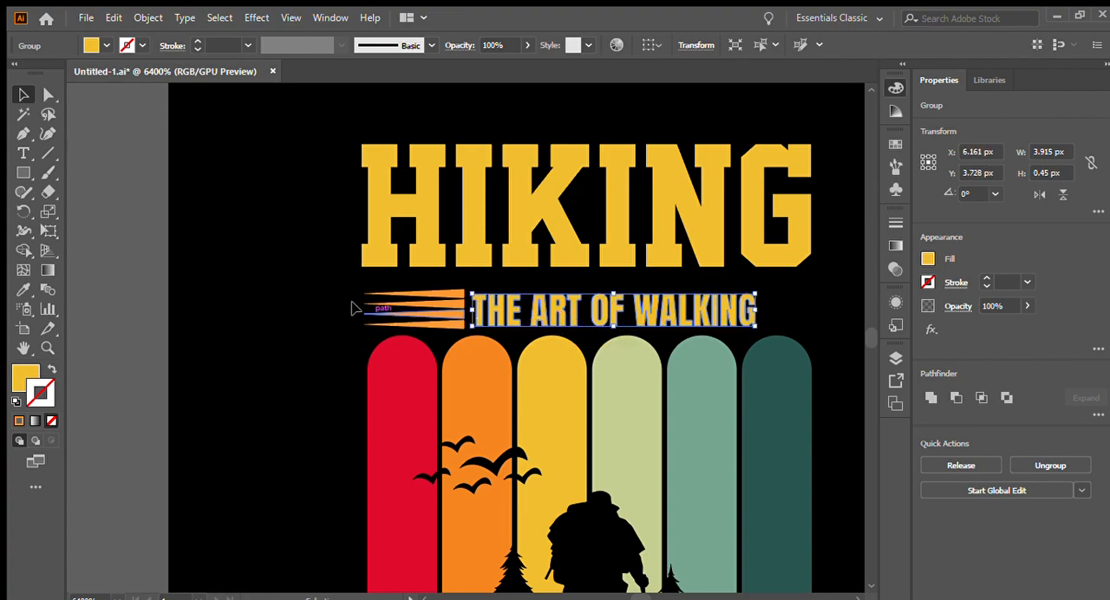
- Reduce the tapered-line group's height to about 0.43 px to match the lettering of THE ART OF WALKING
{"action": "scroll", "coordinate": [373, 299], "scroll_direction": "down", "scroll_amount": 1}
{"action": "scroll", "coordinate": [399, 272], "scroll_direction": "up", "scroll_amount": 1}
{"action": "left_click", "coordinate": [228, 305]}
{"action": "scroll", "coordinate": [208, 302], "scroll_direction": "up", "scroll_amount": 1}
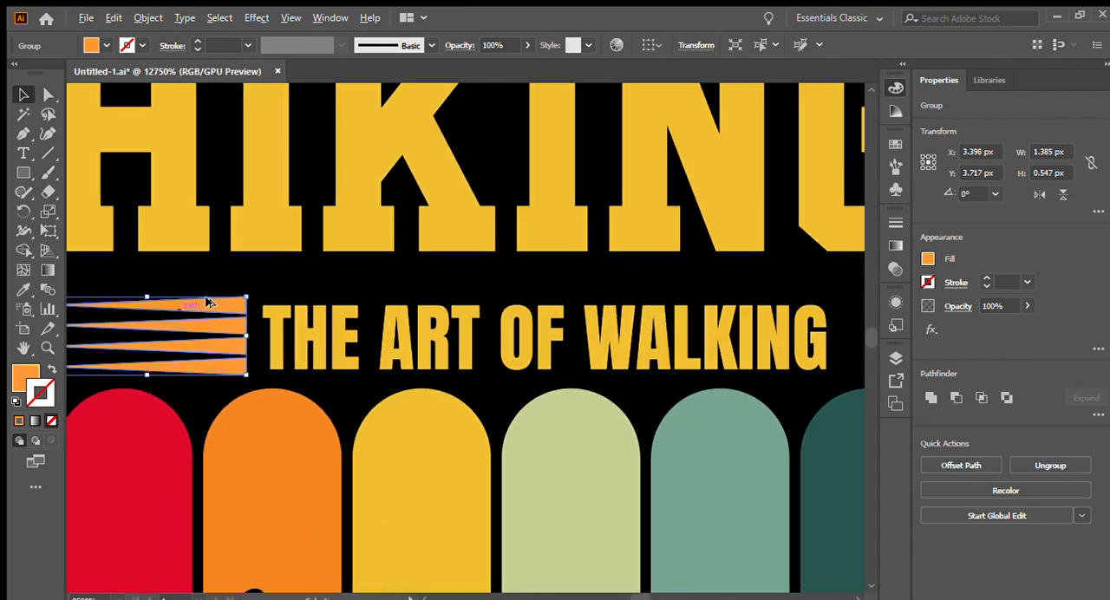
{"action": "left_click_drag", "start_coordinate": [149, 298], "coordinate": [149, 306]}
{"action": "left_click_drag", "start_coordinate": [147, 375], "coordinate": [148, 368]}
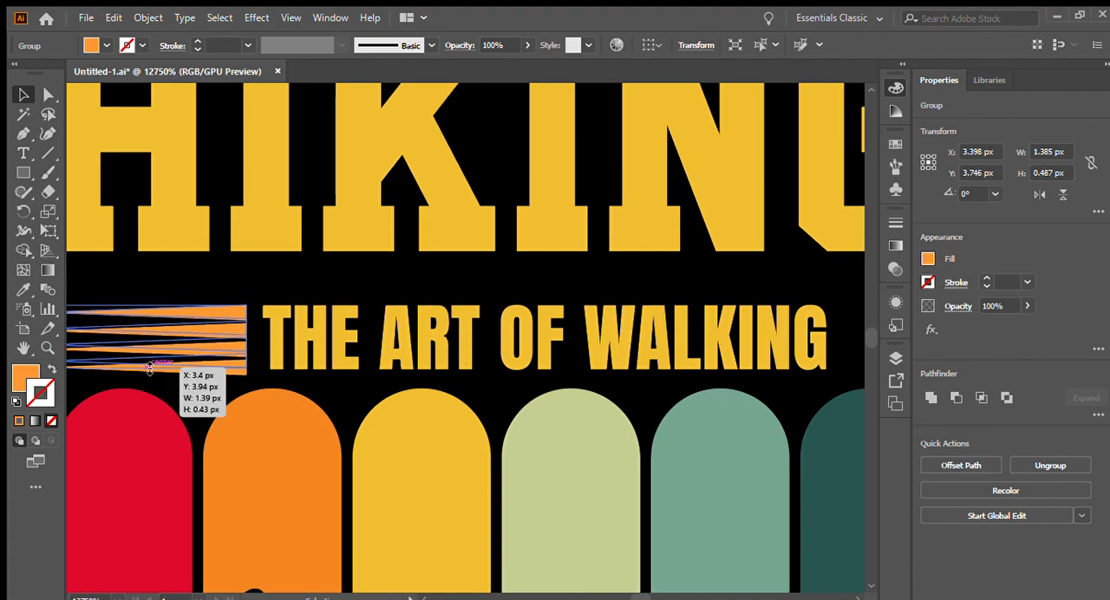
{"action": "scroll", "coordinate": [156, 319], "scroll_direction": "down", "scroll_amount": 2}
{"action": "scroll", "coordinate": [148, 383], "scroll_direction": "up", "scroll_amount": 2}
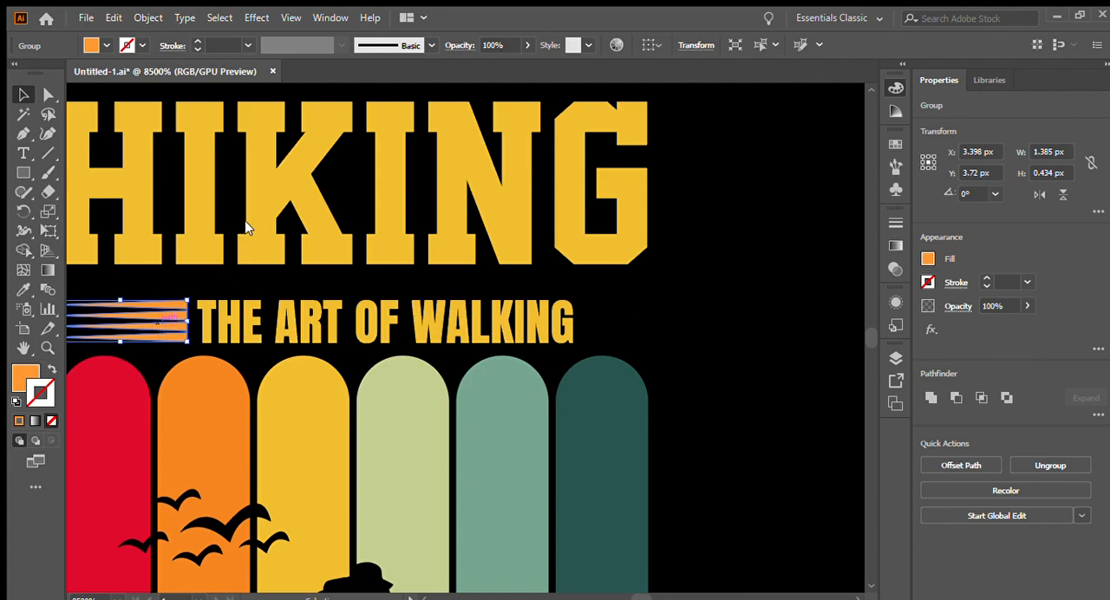
- Place a 180° rotated copy of the tapered lines after THE ART OF WALKING and scale the text between them to about 3.25 by 0.37 px
{"action": "left_click", "coordinate": [904, 529]}
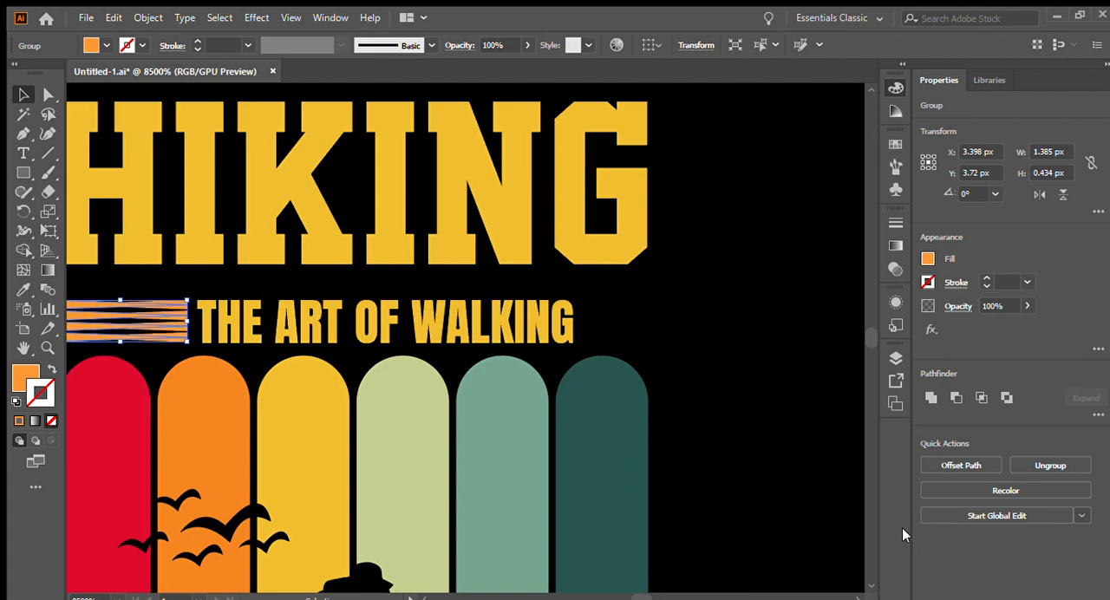
{"action": "left_click_drag", "start_coordinate": [139, 302], "coordinate": [548, 323]}
{"action": "left_click", "coordinate": [659, 359]}
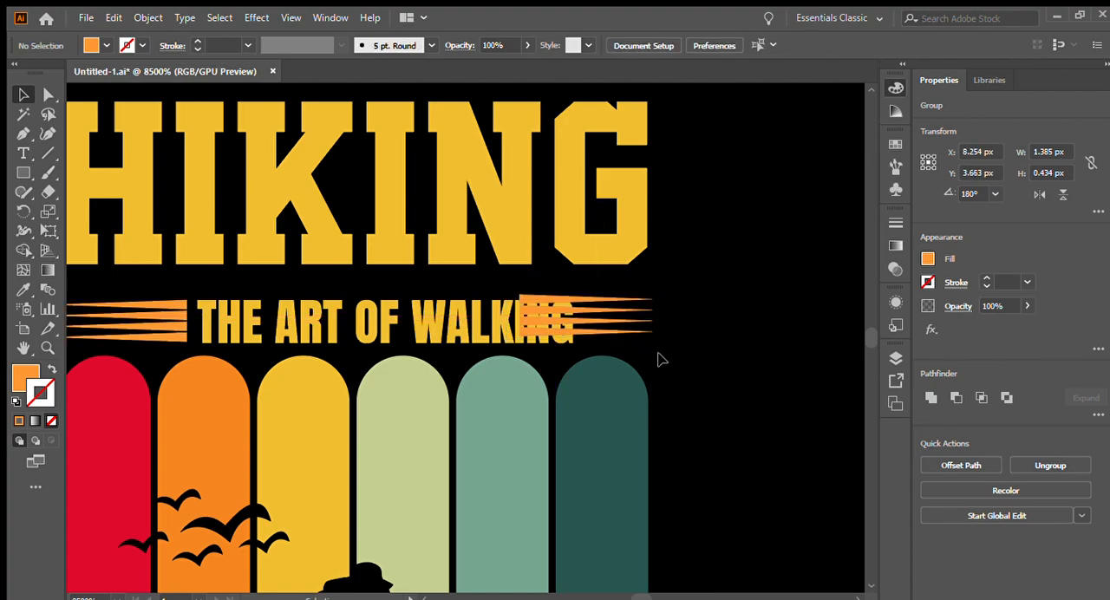
{"action": "left_click", "coordinate": [440, 309]}
{"action": "left_click_drag", "start_coordinate": [569, 322], "coordinate": [510, 324]}
- Align the two tapered-line groups beside THE ART OF WALKING on their vertical centers
{"action": "left_click", "coordinate": [152, 318]}
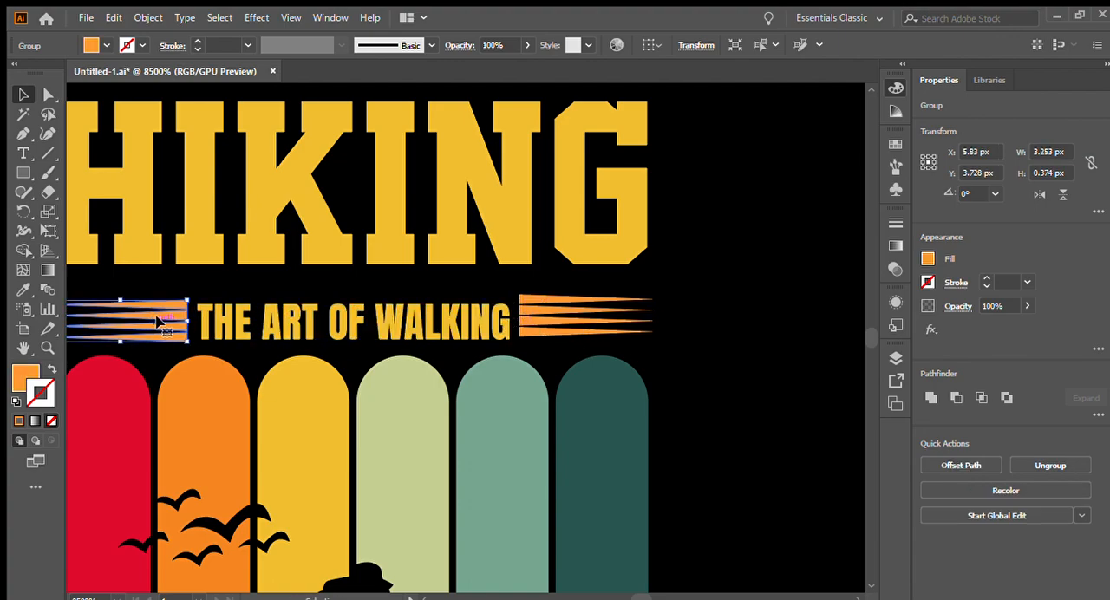
{"action": "left_click", "coordinate": [566, 319], "text": "shift"}
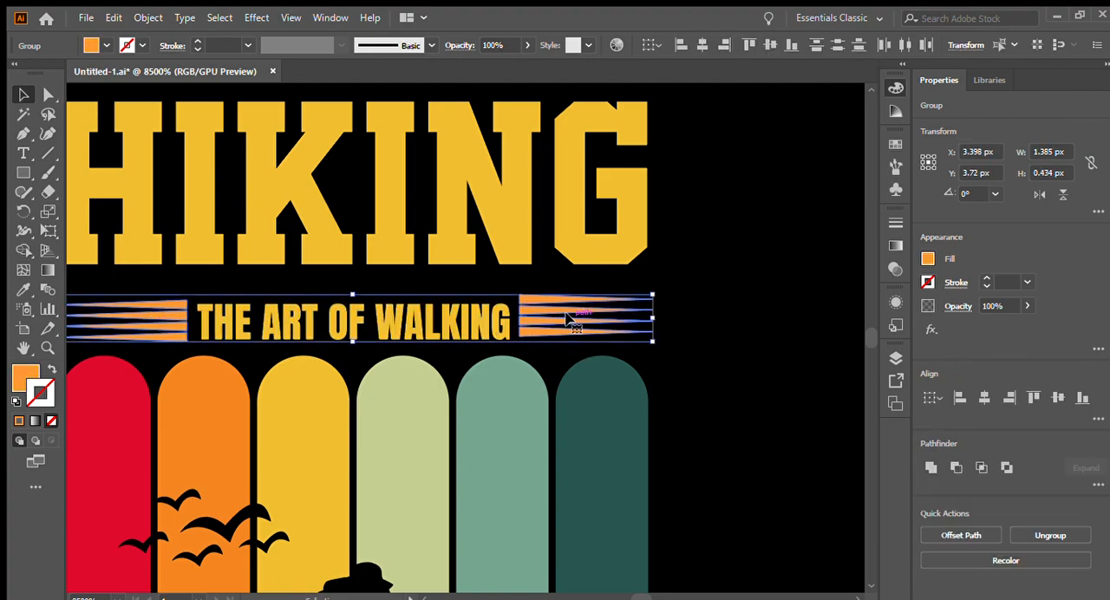
{"action": "left_click", "coordinate": [772, 44]}
{"action": "left_click", "coordinate": [662, 318]}
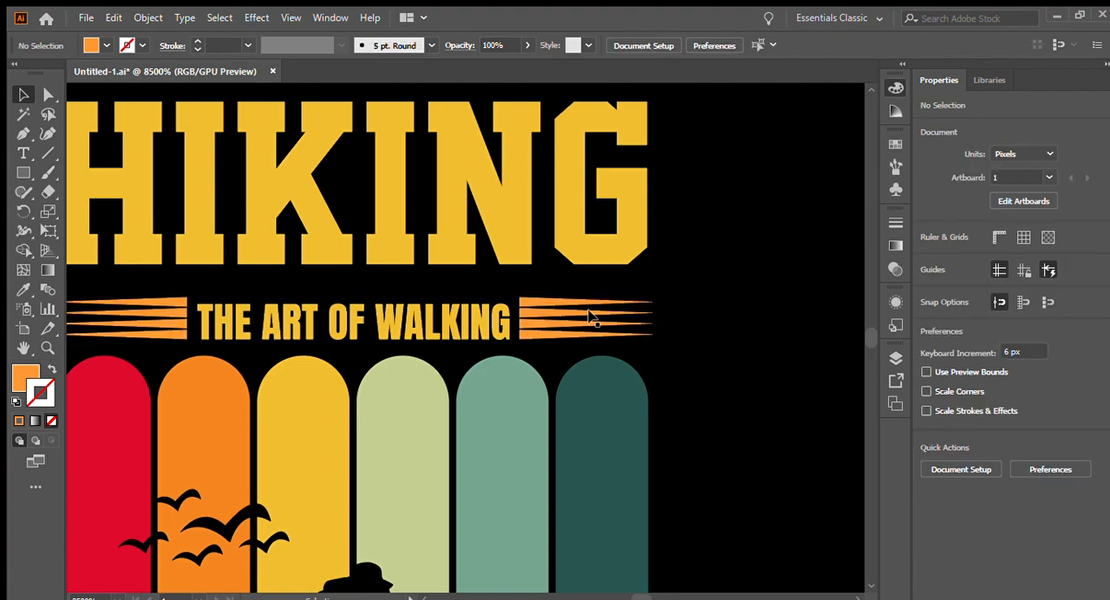
- Reduce the height of both tapered-line groups together to about 0.36 px
{"action": "scroll", "coordinate": [642, 319], "scroll_direction": "down", "scroll_amount": 1}
{"action": "scroll", "coordinate": [412, 320], "scroll_direction": "up", "scroll_amount": 1}
{"action": "scroll", "coordinate": [406, 323], "scroll_direction": "down", "scroll_amount": 3}
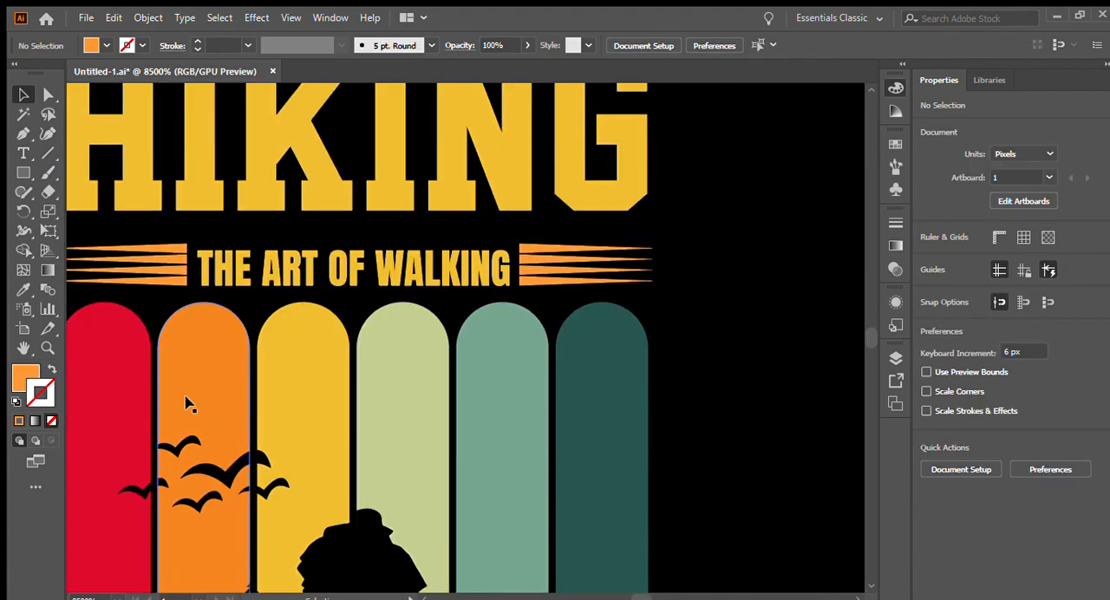
{"action": "left_click", "coordinate": [175, 265]}
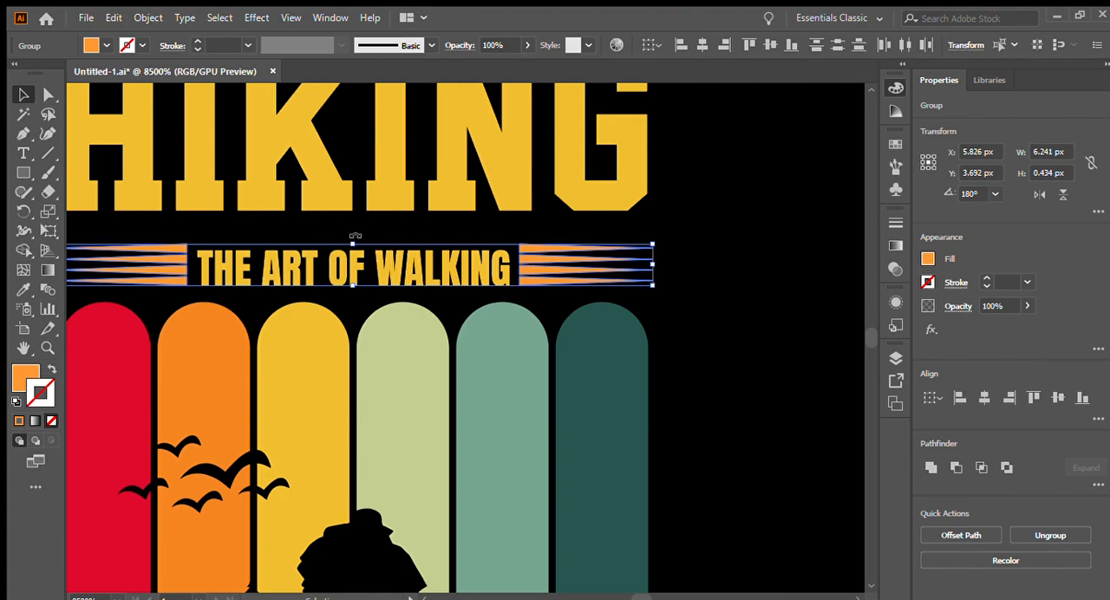
{"action": "left_click_drag", "start_coordinate": [355, 244], "coordinate": [356, 250]}
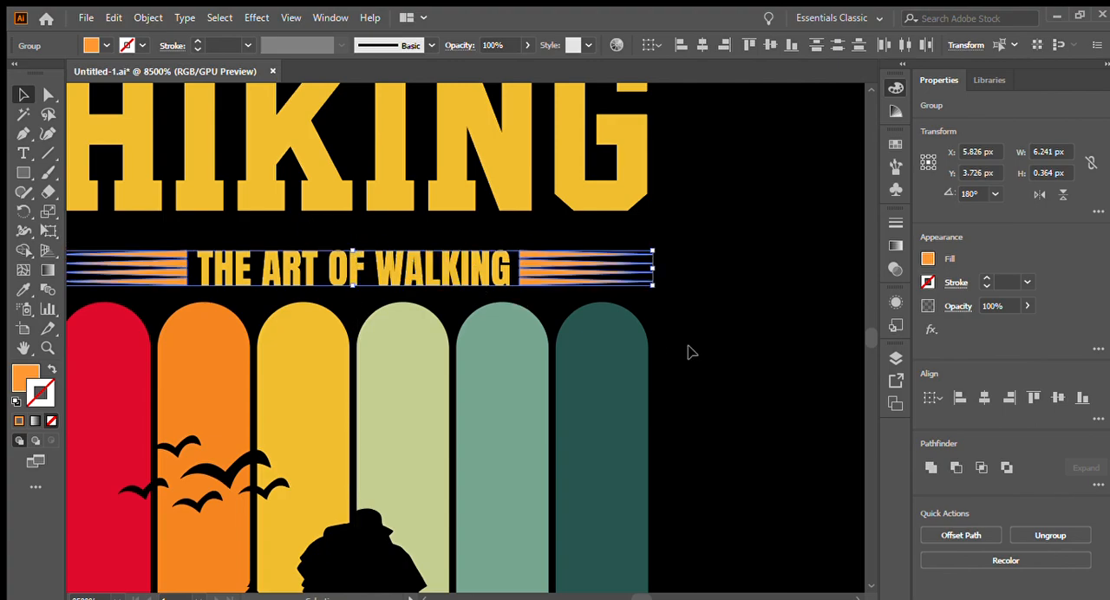
{"action": "left_click", "coordinate": [733, 354]}
{"action": "key", "text": "ctrl+minus"}
{"action": "key", "text": "ctrl+plus"}
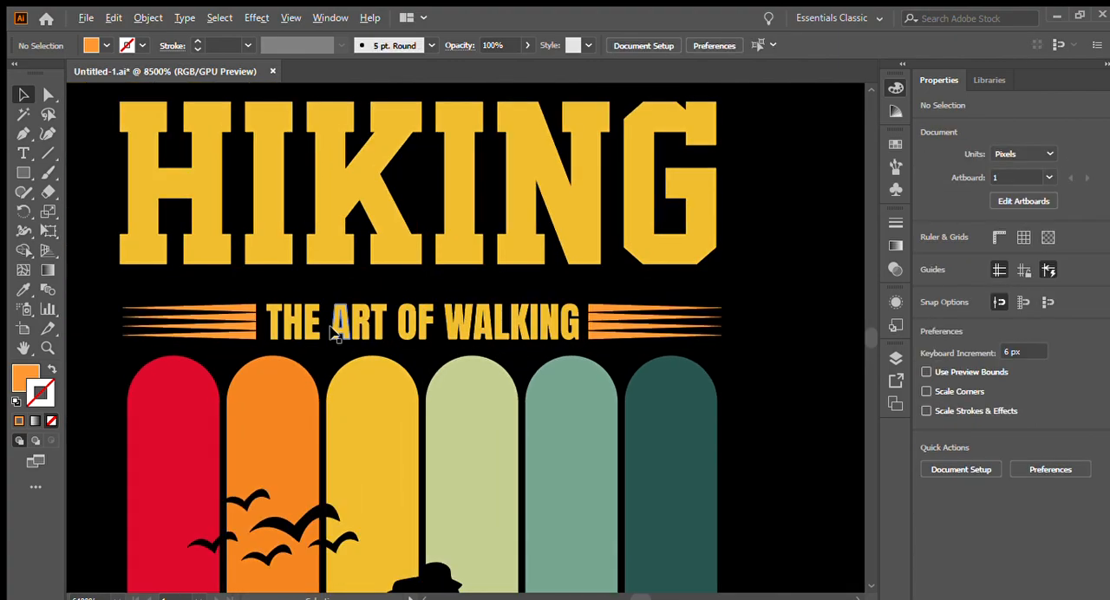
- Move the HIKING title down closer to the THE ART OF WALKING line
{"action": "key", "text": "ctrl+minus"}
{"action": "left_click", "coordinate": [391, 276]}
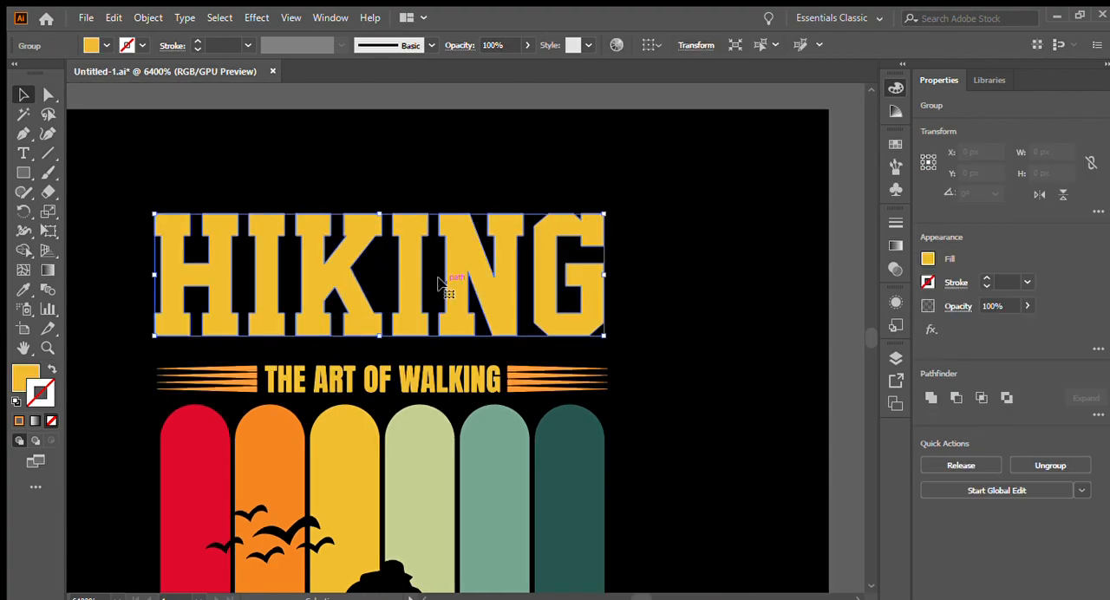
{"action": "left_click_drag", "start_coordinate": [405, 276], "coordinate": [406, 293]}
{"action": "key", "text": "ctrl+minus"}
{"action": "left_click", "coordinate": [582, 363]}
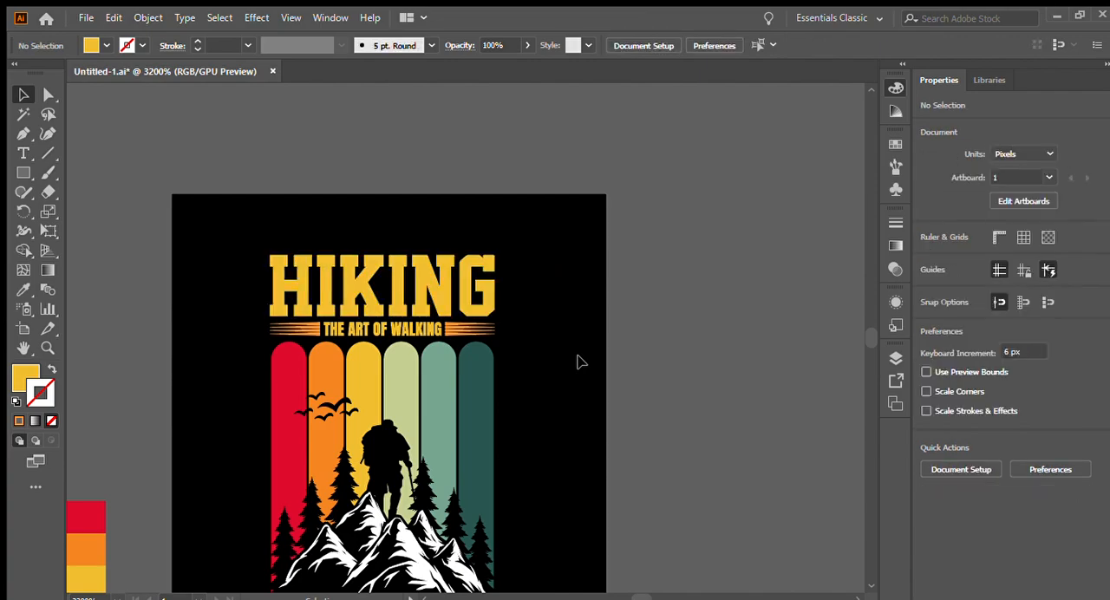
- Move THE ART OF WALKING and its two tapered-line groups together down about 0.1 px, closer to the stripes
{"action": "scroll", "coordinate": [579, 361], "scroll_direction": "down", "scroll_amount": 2}
{"action": "scroll", "coordinate": [332, 155], "scroll_direction": "up", "scroll_amount": 2}
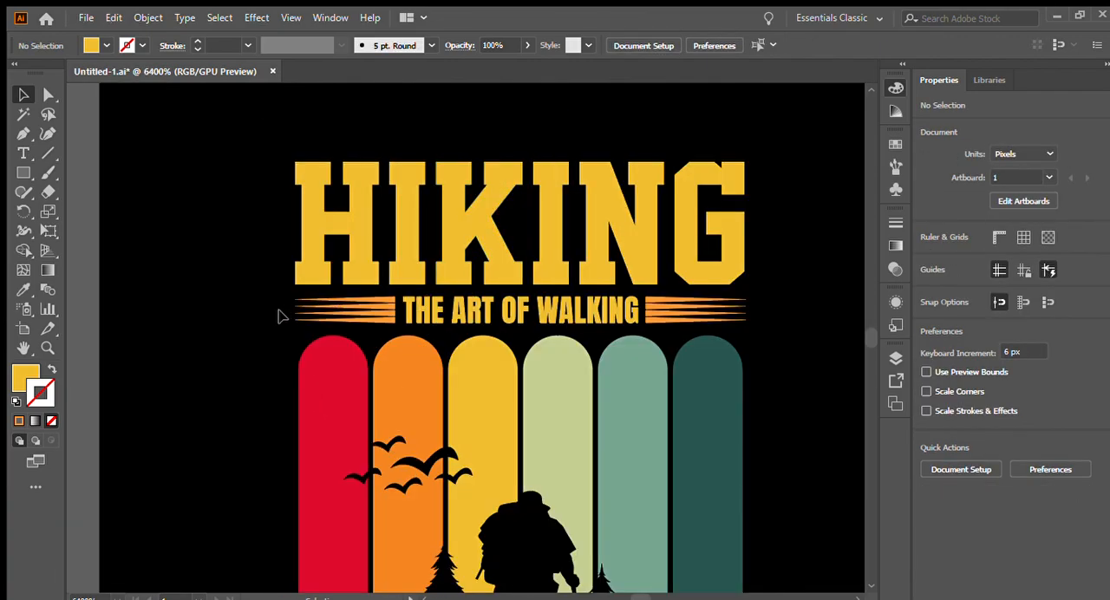
{"action": "left_click", "coordinate": [572, 321]}
{"action": "scroll", "coordinate": [565, 321], "scroll_direction": "up", "scroll_amount": 1}
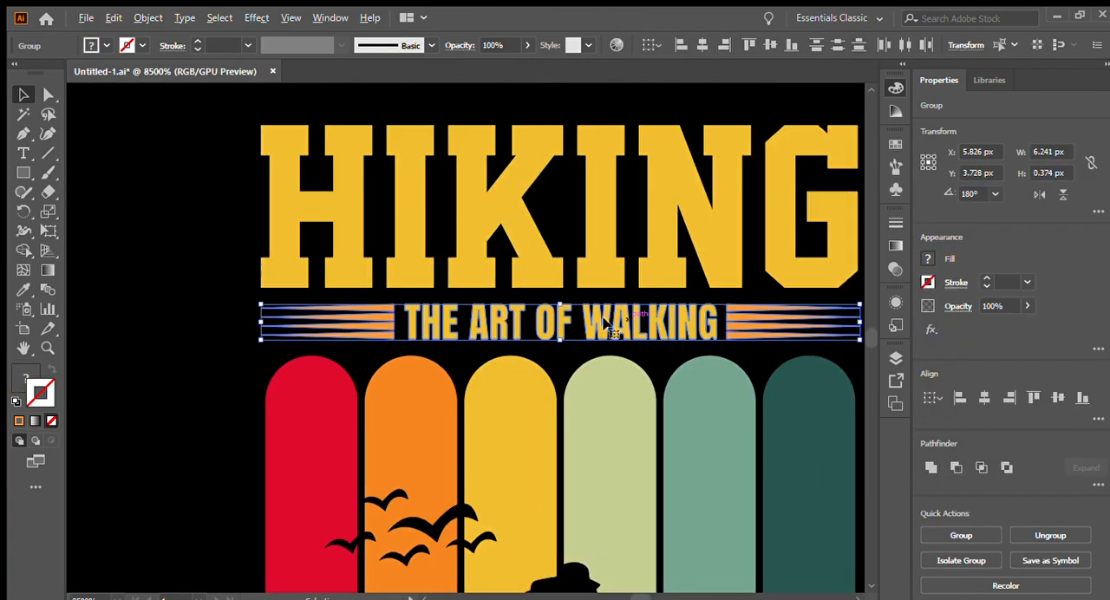
{"action": "left_click_drag", "start_coordinate": [564, 320], "coordinate": [561, 328]}
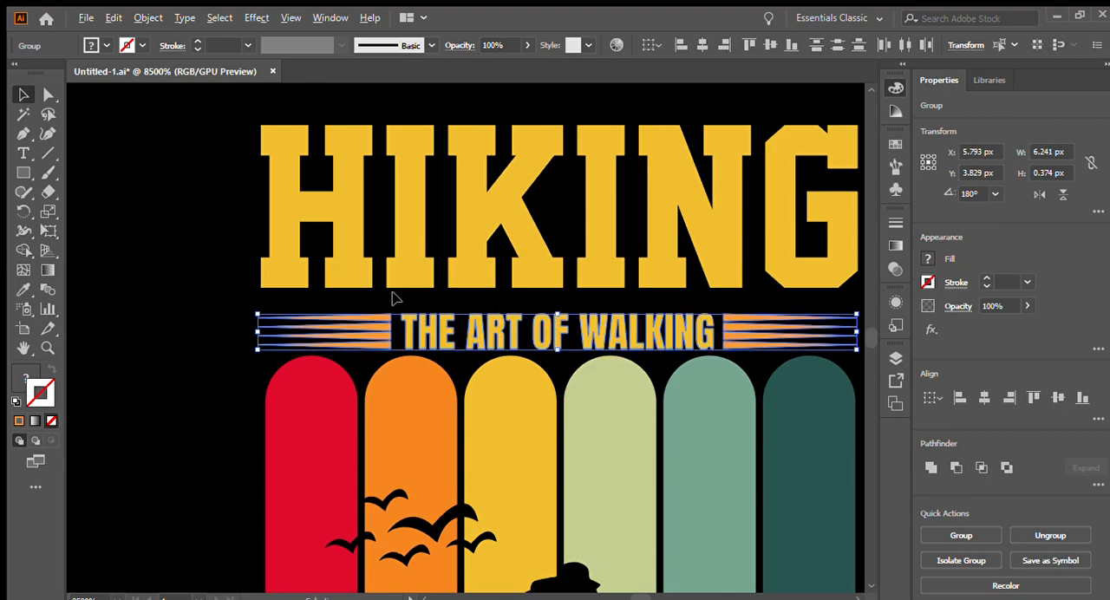
- Shift the HIKING title slightly down to tighten its gap above the lowered THE ART OF WALKING line
{"action": "scroll", "coordinate": [399, 276], "scroll_direction": "down", "scroll_amount": 1}
{"action": "left_click", "coordinate": [483, 266]}
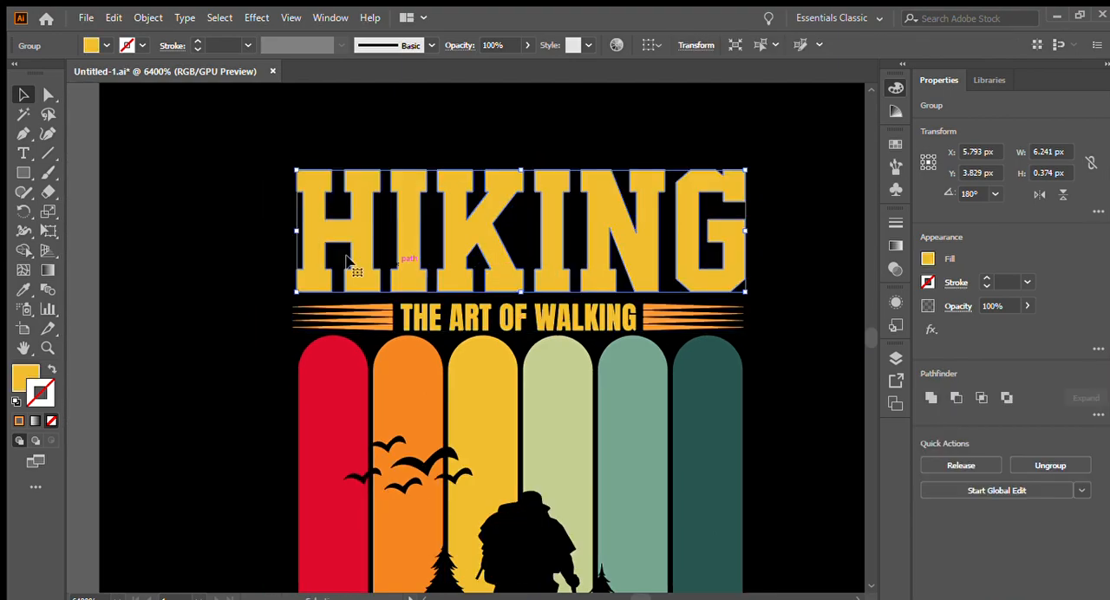
{"action": "left_click", "coordinate": [268, 250]}
{"action": "scroll", "coordinate": [323, 263], "scroll_direction": "down", "scroll_amount": 3}
{"action": "scroll", "coordinate": [347, 416], "scroll_direction": "up", "scroll_amount": 3}
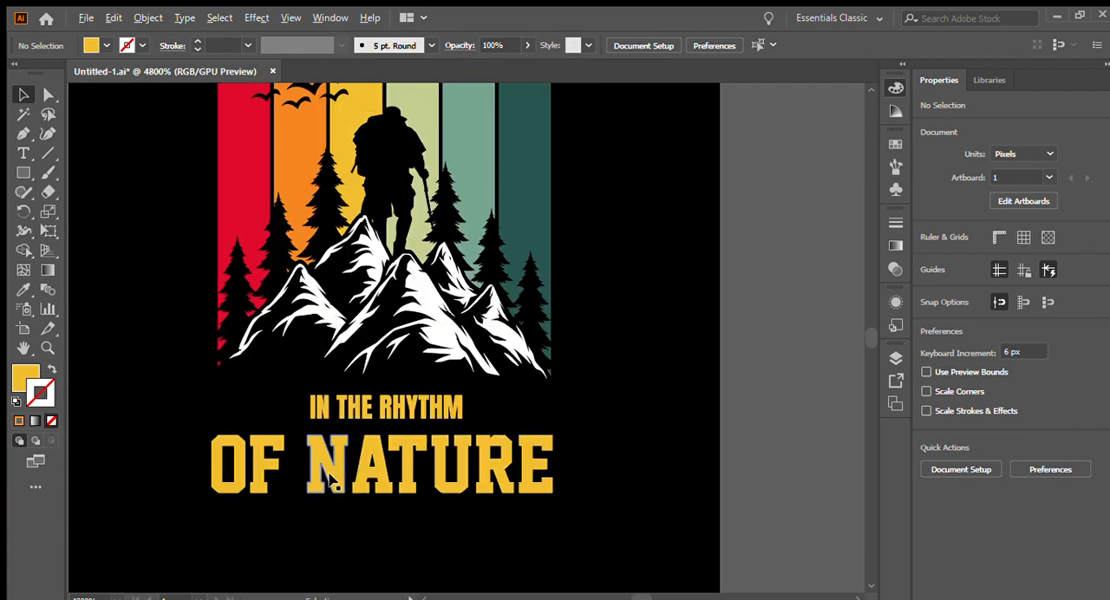
- Copy the first tapered-line group down to the start of IN THE RHYTHM and move that text closer to it
{"action": "scroll", "coordinate": [460, 412], "scroll_direction": "down", "scroll_amount": 1}
{"action": "left_click_drag", "start_coordinate": [326, 126], "coordinate": [337, 418]}
{"action": "scroll", "coordinate": [336, 418], "scroll_direction": "up", "scroll_amount": 5}
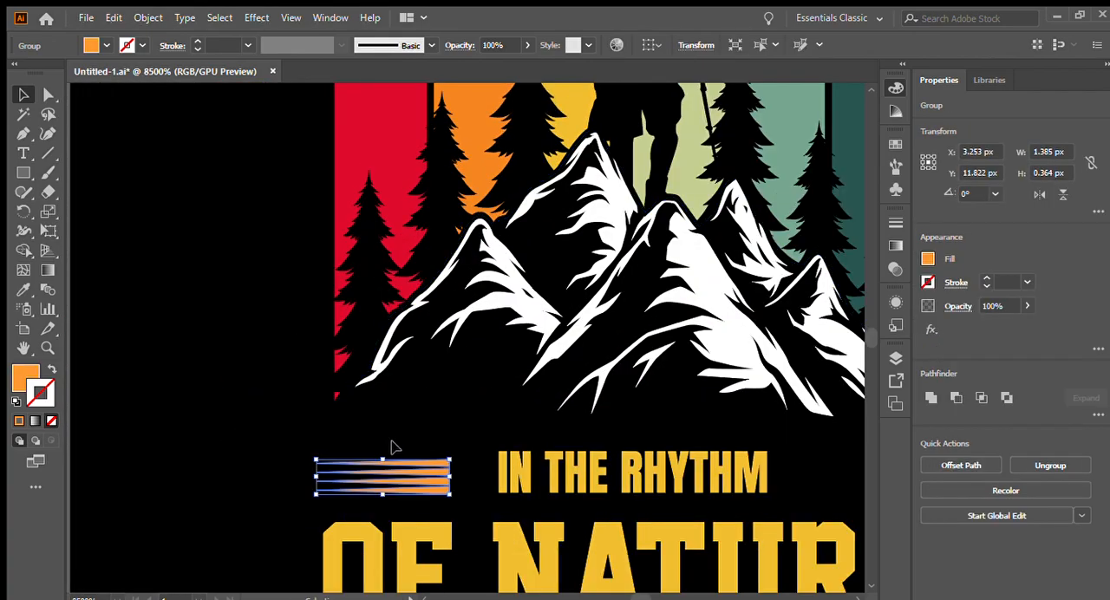
{"action": "left_click_drag", "start_coordinate": [397, 289], "coordinate": [434, 278]}
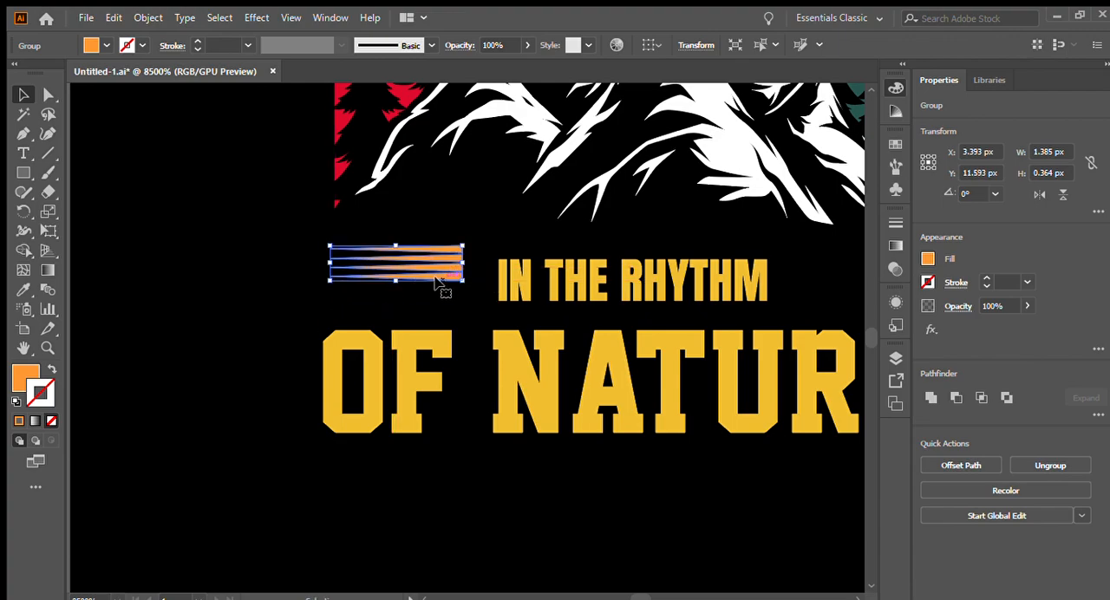
{"action": "left_click_drag", "start_coordinate": [601, 279], "coordinate": [582, 269]}
{"action": "scroll", "coordinate": [341, 267], "scroll_direction": "down", "scroll_amount": 5}
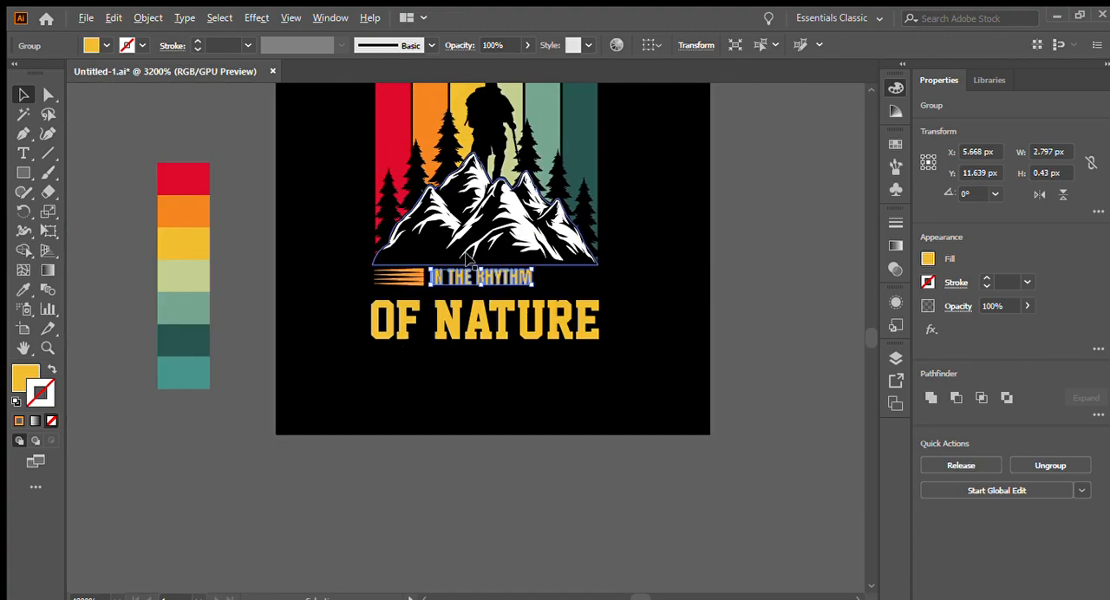
- Adjust the height of the tapered-line group before IN THE RHYTHM to about 0.42 px
{"action": "scroll", "coordinate": [496, 261], "scroll_direction": "up", "scroll_amount": 4}
{"action": "left_click", "coordinate": [382, 253]}
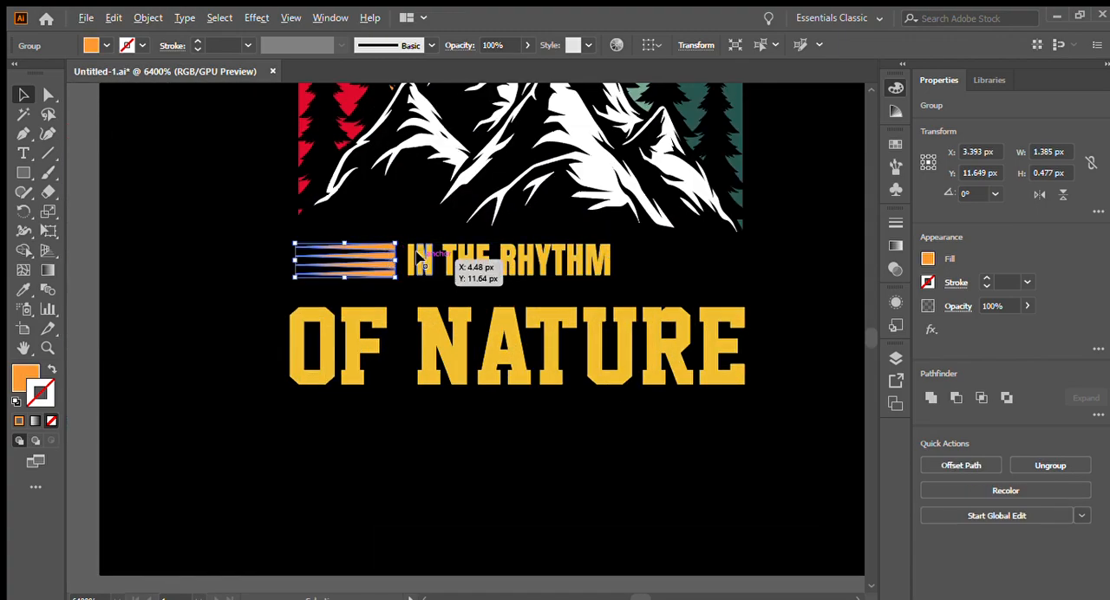
{"action": "scroll", "coordinate": [408, 257], "scroll_direction": "up", "scroll_amount": 3}
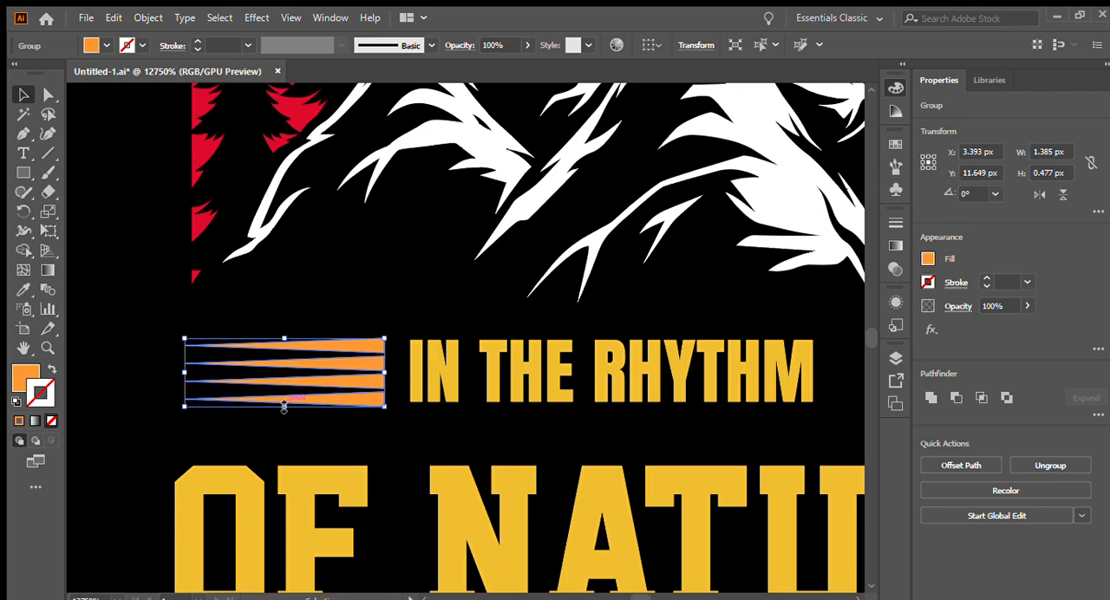
{"action": "left_click_drag", "start_coordinate": [284, 405], "coordinate": [284, 400]}
{"action": "left_click_drag", "start_coordinate": [282, 339], "coordinate": [285, 344]}
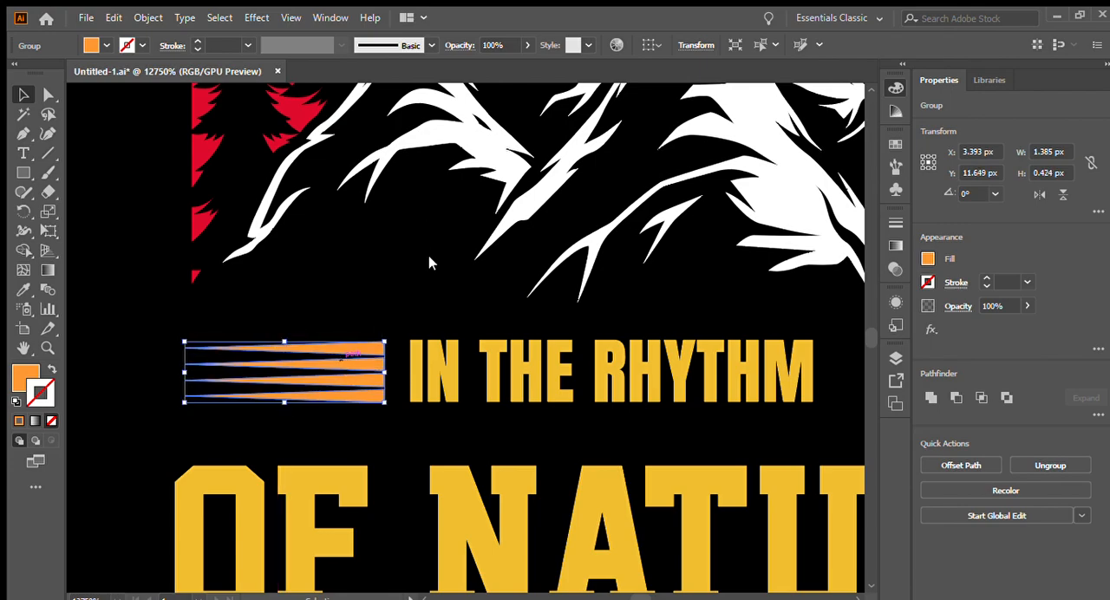
- Place a 180° rotated copy of the tapered lines after IN THE RHYTHM and align both groups on their vertical centers
{"action": "left_click", "coordinate": [574, 316]}
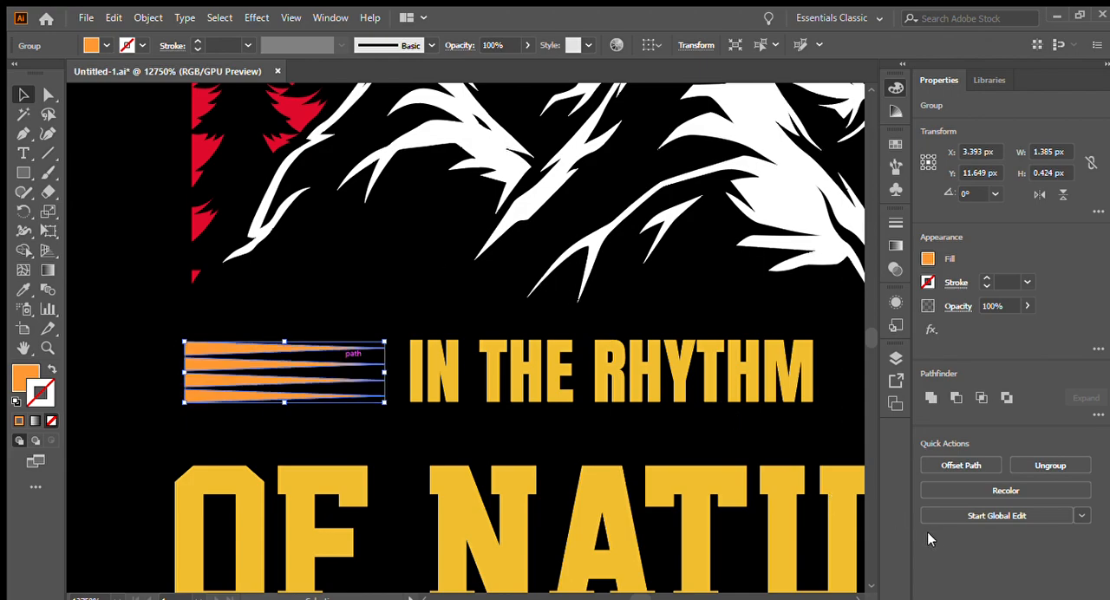
{"action": "key", "text": "ctrl+minus"}
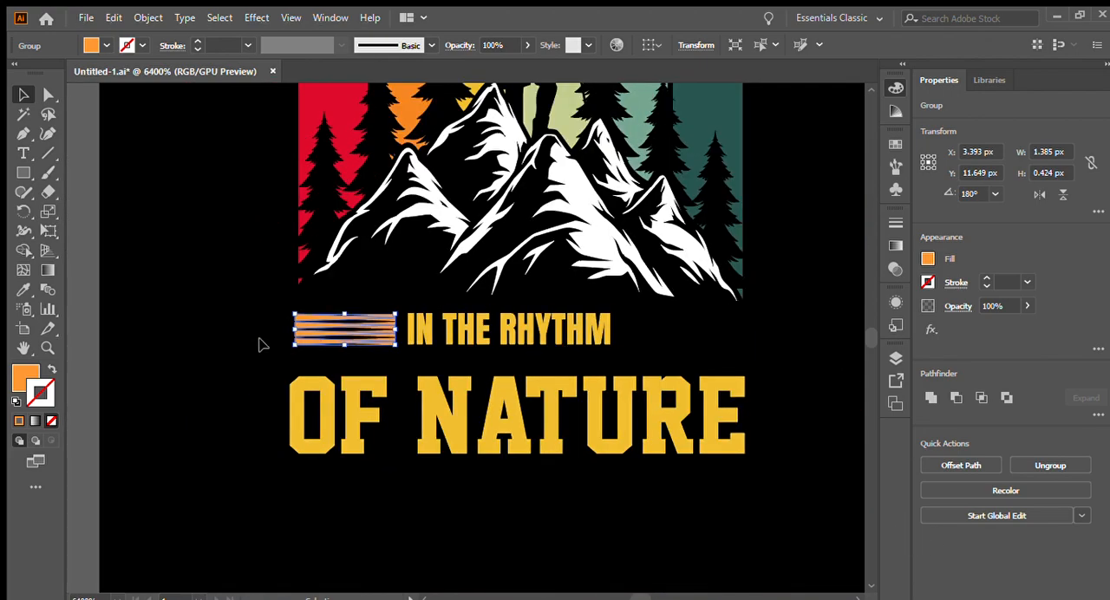
{"action": "left_click_drag", "start_coordinate": [338, 331], "coordinate": [719, 335]}
{"action": "left_click", "coordinate": [356, 340], "text": "shift"}
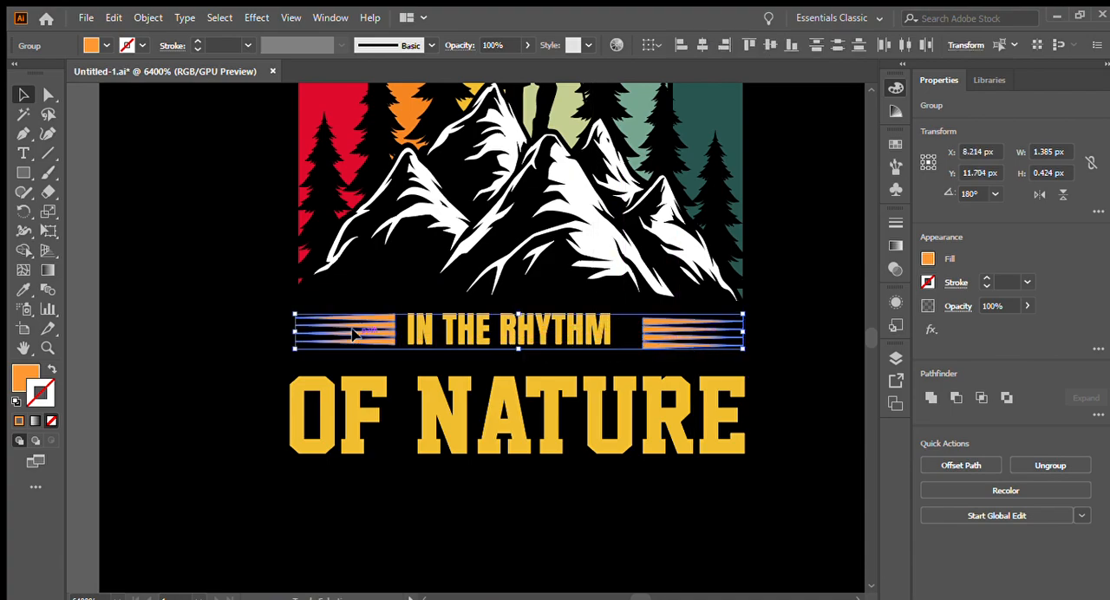
{"action": "left_click", "coordinate": [771, 45]}
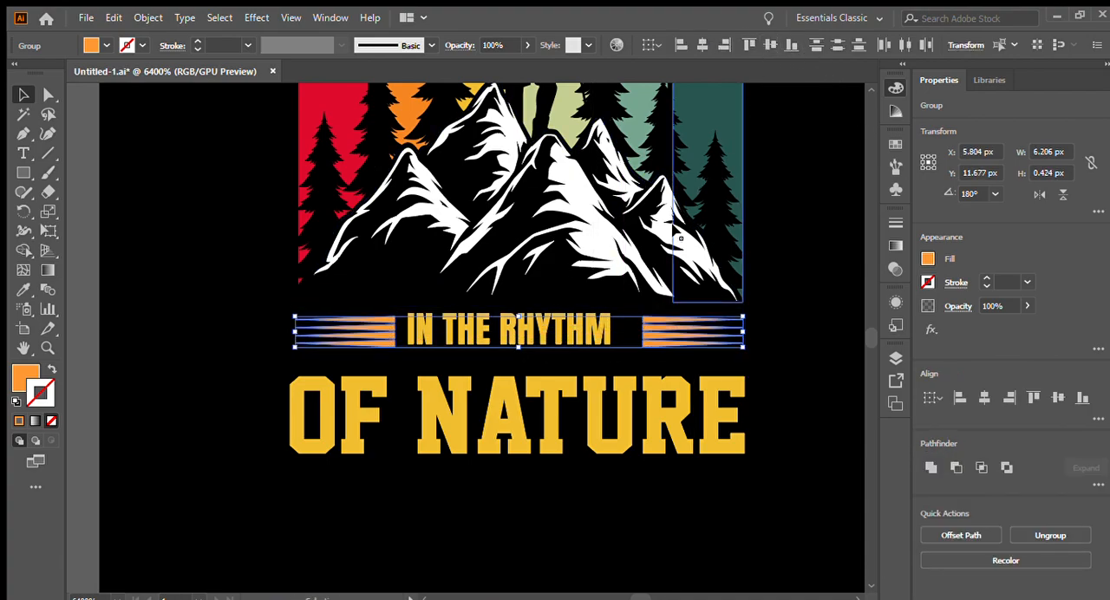
- Enlarge IN THE RHYTHM to about 3 by 0.46 px and center it between the two tapered-line groups
{"action": "scroll", "coordinate": [531, 369], "scroll_direction": "up", "scroll_amount": 1}
{"action": "left_click", "coordinate": [569, 323]}
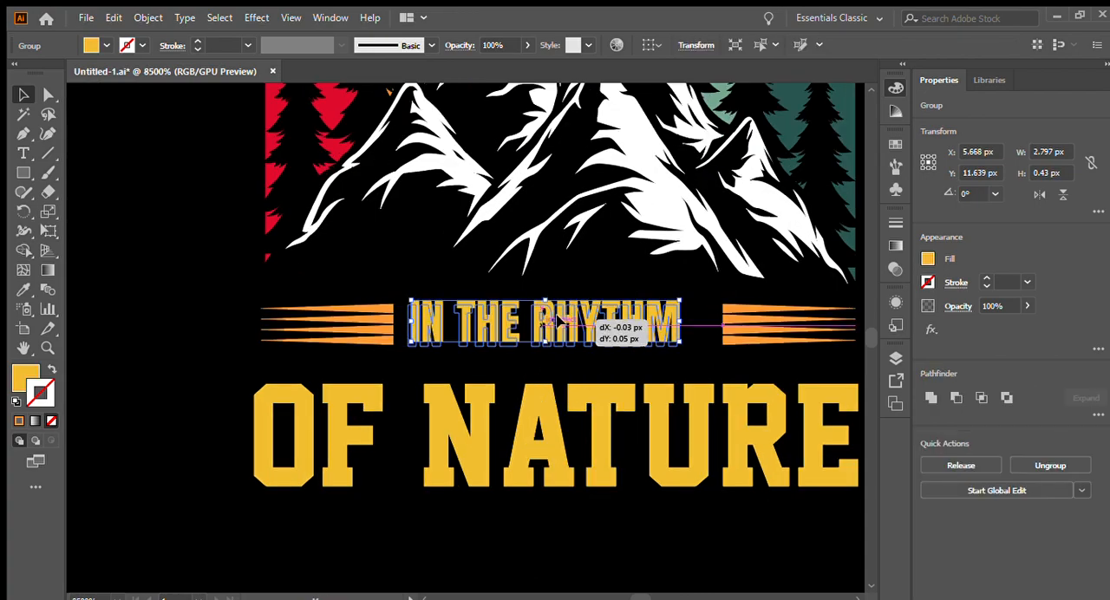
{"action": "left_click_drag", "start_coordinate": [682, 329], "coordinate": [697, 329]}
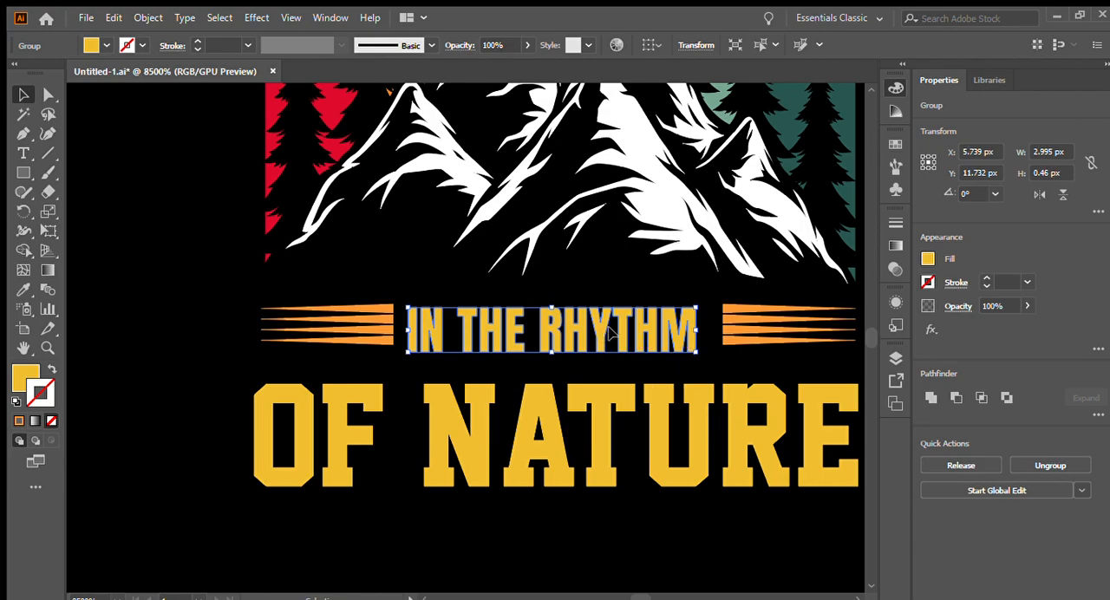
{"action": "left_click", "coordinate": [614, 325]}
{"action": "mouse_move", "coordinate": [615, 324]}
{"action": "left_mouse_down"}
{"action": "mouse_move", "coordinate": [619, 314]}
{"action": "mouse_move", "coordinate": [602, 319]}
{"action": "mouse_move", "coordinate": [629, 325]}
{"action": "mouse_move", "coordinate": [602, 333]}
{"action": "left_mouse_up"}
- Move OF NATURE up closer to the IN THE RHYTHM line
{"action": "left_click", "coordinate": [441, 426]}
{"action": "left_click_drag", "start_coordinate": [611, 420], "coordinate": [585, 390]}
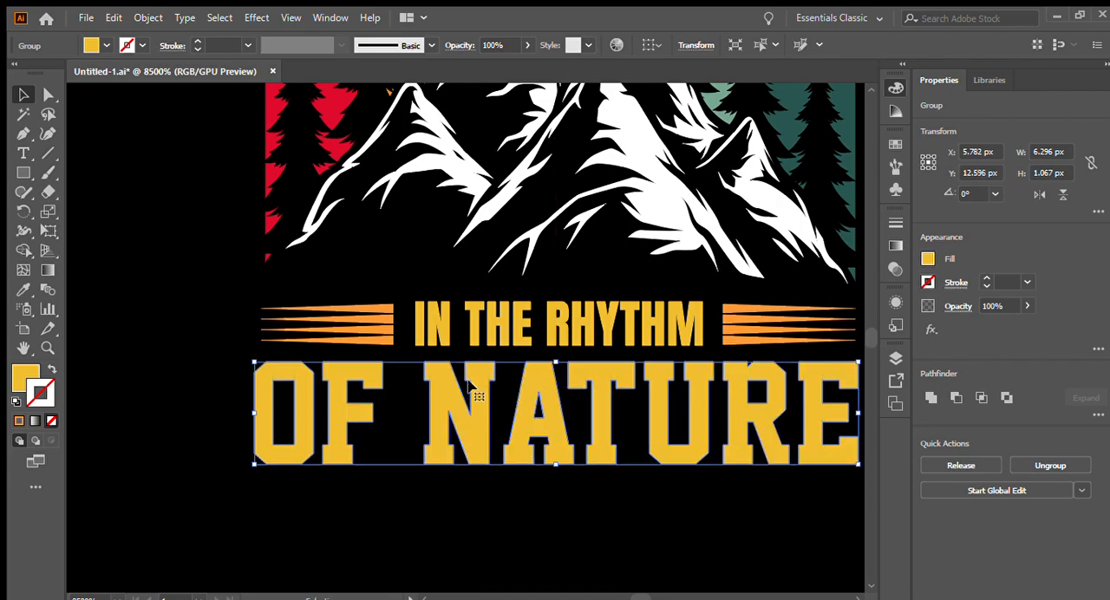
- Recolor the HIKING and OF NATURE lettering with the lighter teal from the last swatch of the color palette
{"action": "scroll", "coordinate": [447, 383], "scroll_direction": "down", "scroll_amount": 3}
{"action": "scroll", "coordinate": [452, 404], "scroll_direction": "up", "scroll_amount": 3}
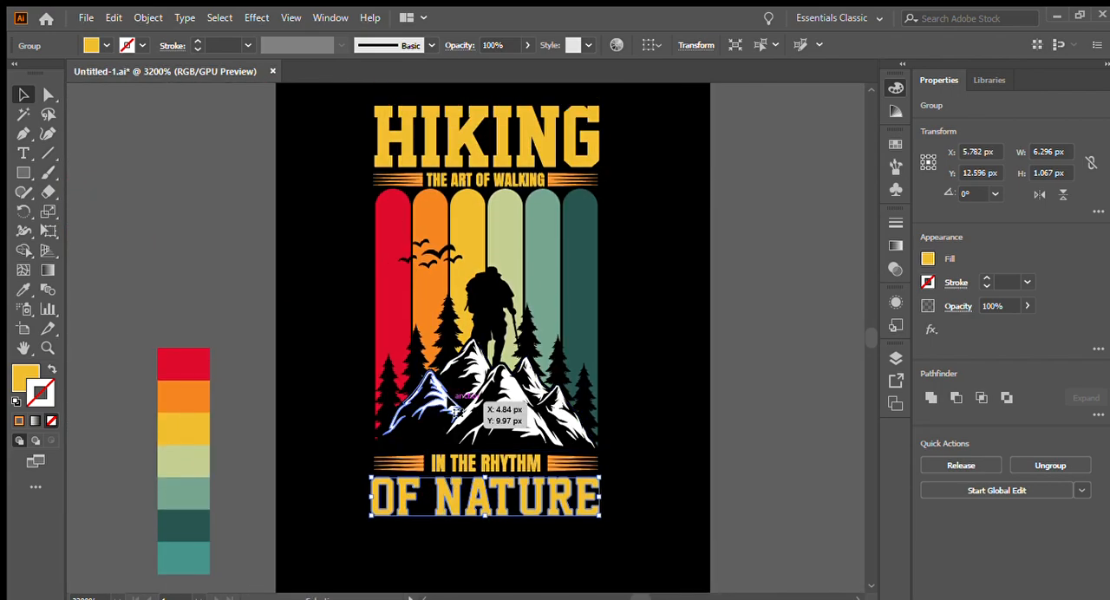
{"action": "left_click", "coordinate": [307, 290]}
{"action": "scroll", "coordinate": [316, 289], "scroll_direction": "down", "scroll_amount": 1}
{"action": "scroll", "coordinate": [359, 264], "scroll_direction": "up", "scroll_amount": 1}
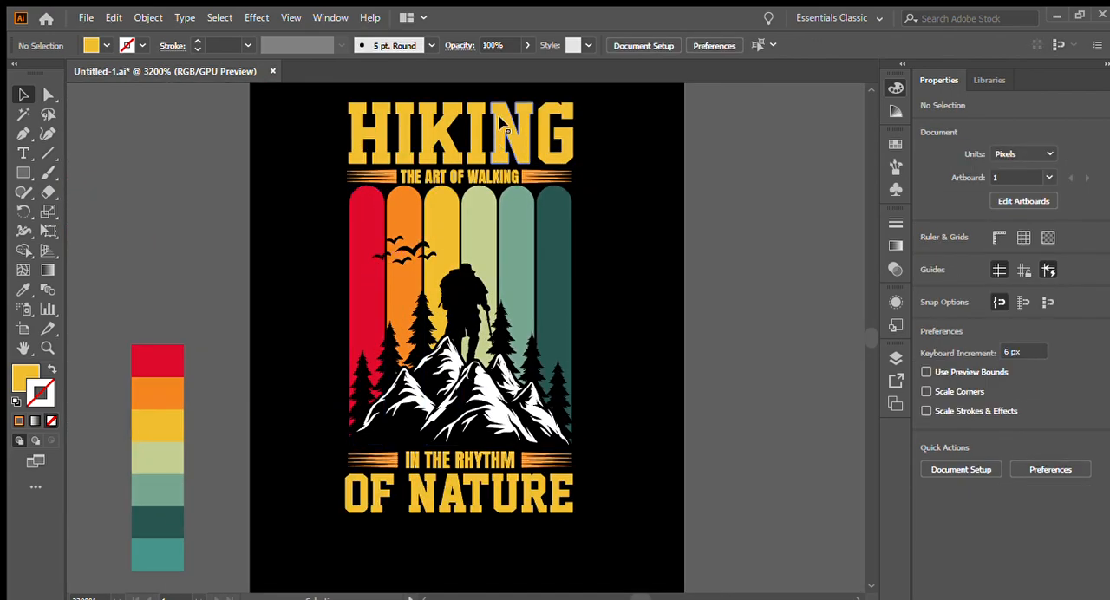
{"action": "left_click", "coordinate": [455, 121]}
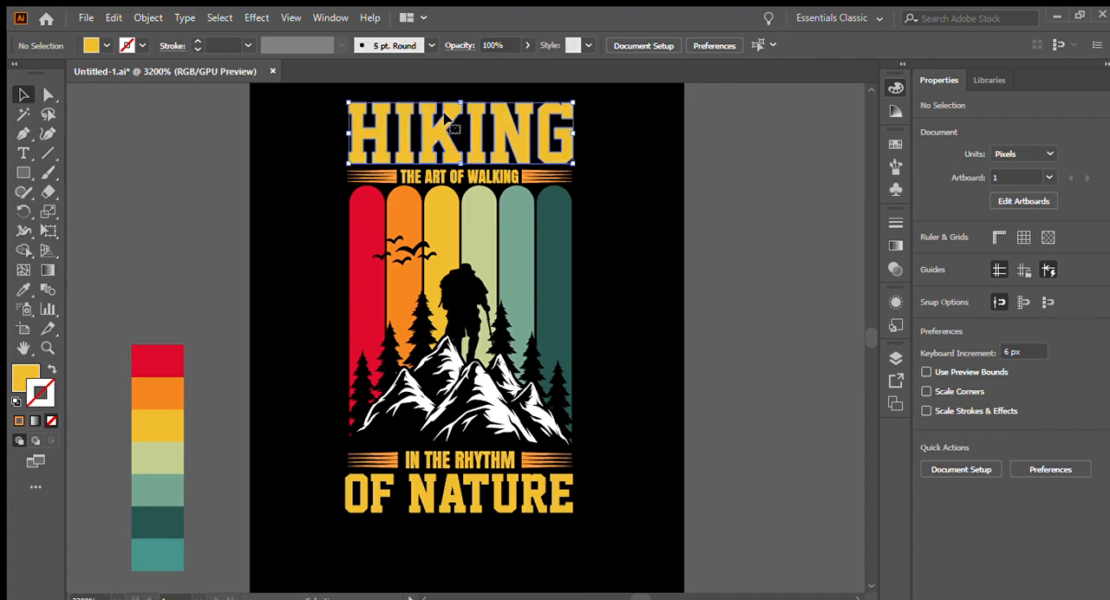
{"action": "left_click", "coordinate": [445, 510], "text": "shift"}
{"action": "left_click", "coordinate": [23, 289]}
{"action": "scroll", "coordinate": [252, 450], "scroll_direction": "down", "scroll_amount": 1}
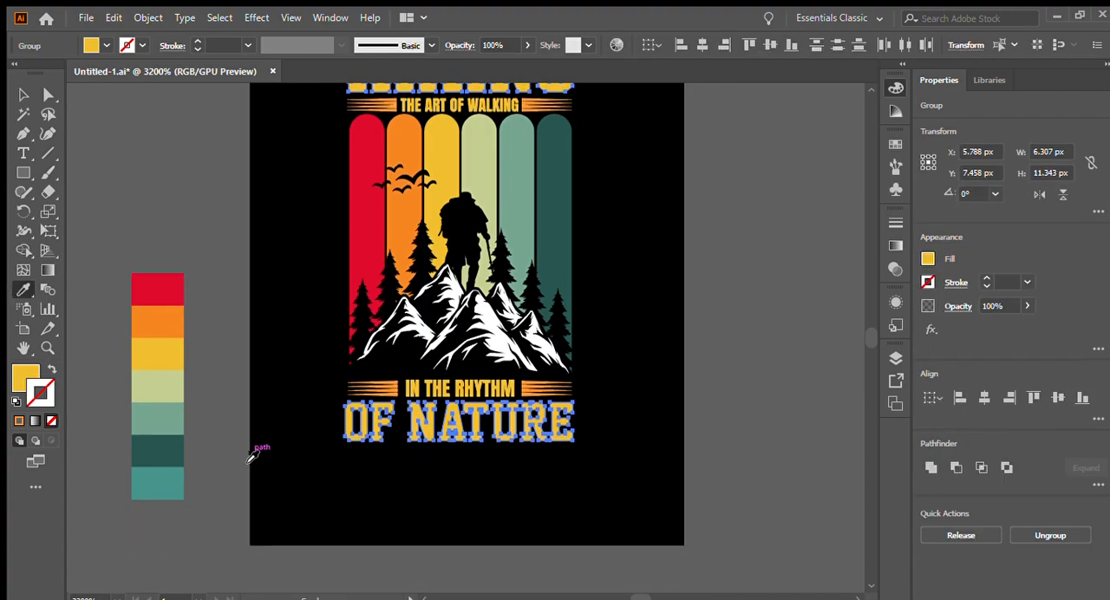
{"action": "left_click", "coordinate": [161, 478]}
{"action": "scroll", "coordinate": [347, 437], "scroll_direction": "up", "scroll_amount": 1}
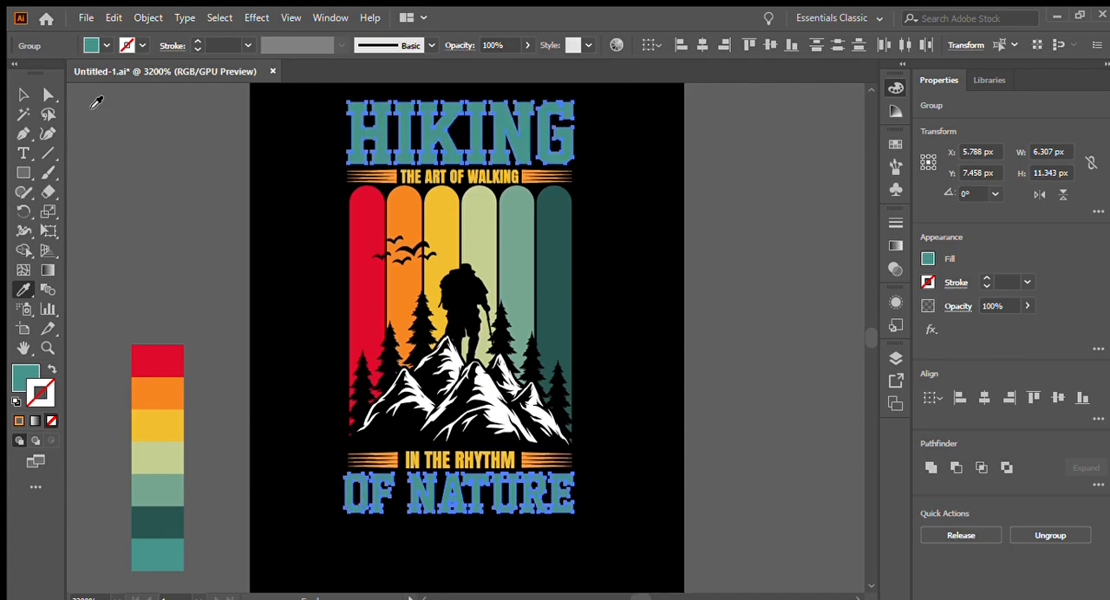
- Recolor THE ART OF WALKING, IN THE RHYTHM and their tapered-line groups with the palette's orange swatch
{"action": "left_click", "coordinate": [23, 94]}
{"action": "left_click_drag", "start_coordinate": [314, 171], "coordinate": [545, 178]}
{"action": "left_click_drag", "start_coordinate": [332, 454], "coordinate": [555, 468]}
{"action": "left_click", "coordinate": [24, 290]}
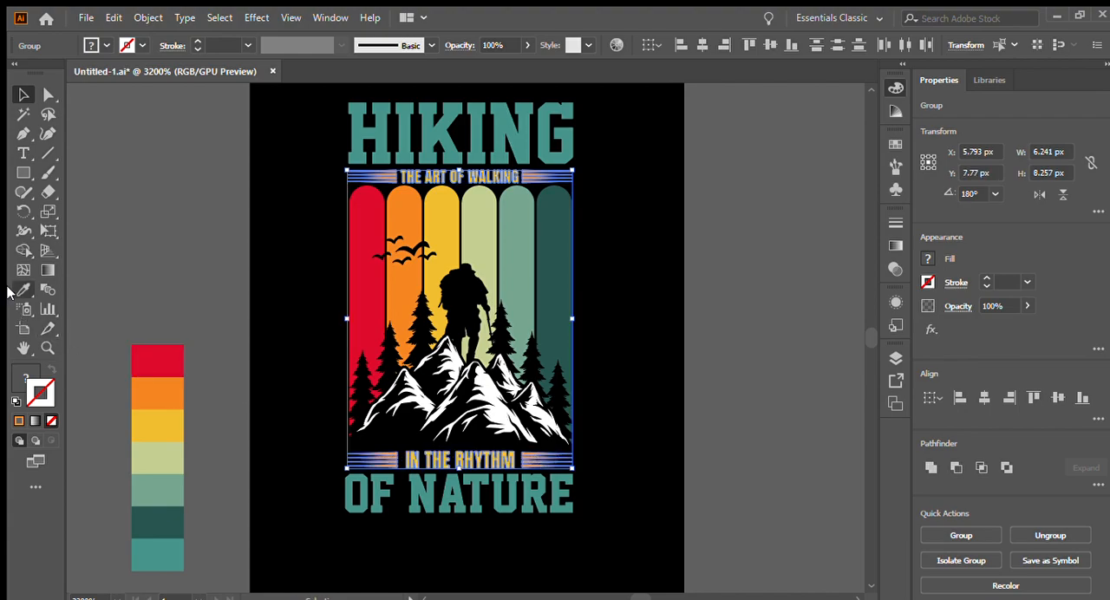
{"action": "left_click", "coordinate": [163, 391]}
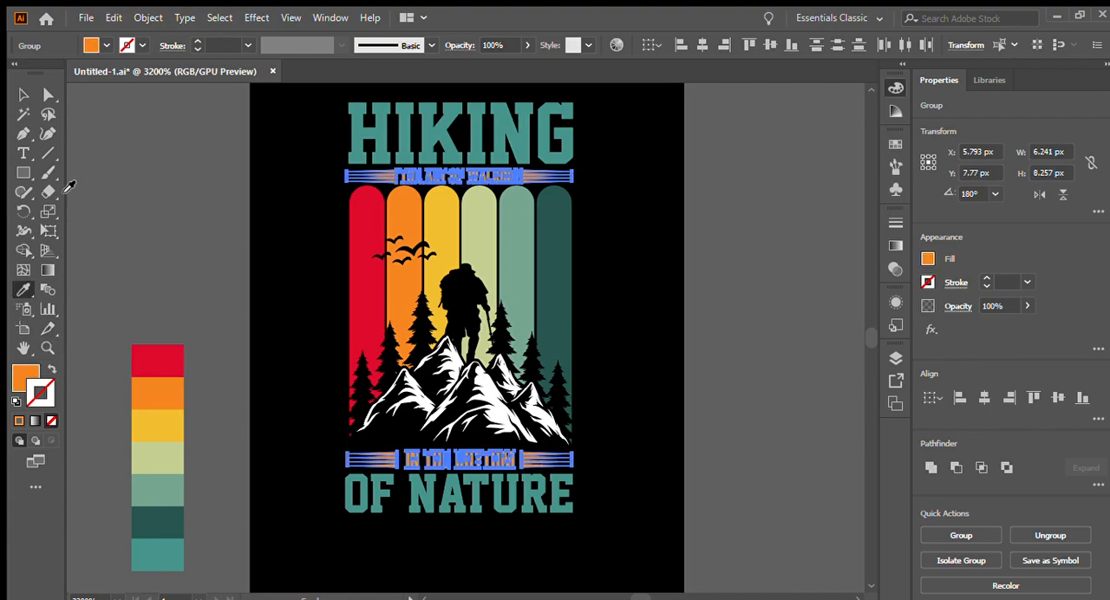
{"action": "left_click", "coordinate": [23, 95]}
{"action": "left_click", "coordinate": [199, 180]}
- Group all the T-shirt artwork and shift the group slightly to the right on the black background
{"action": "scroll", "coordinate": [354, 215], "scroll_direction": "down", "scroll_amount": 1}
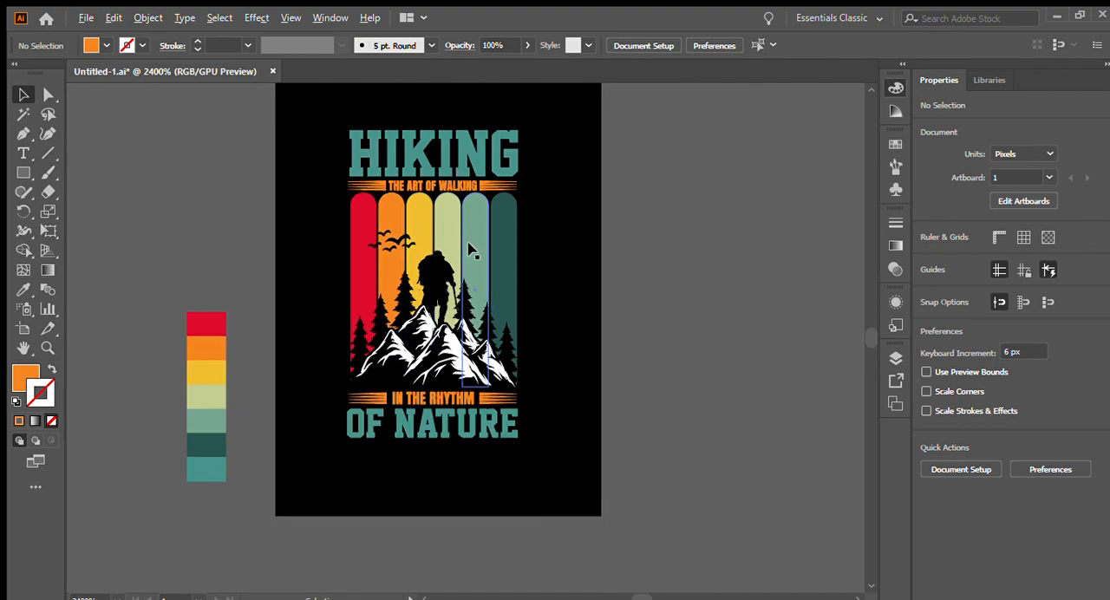
{"action": "scroll", "coordinate": [509, 314], "scroll_direction": "up", "scroll_amount": 1}
{"action": "left_click_drag", "start_coordinate": [310, 141], "coordinate": [544, 460]}
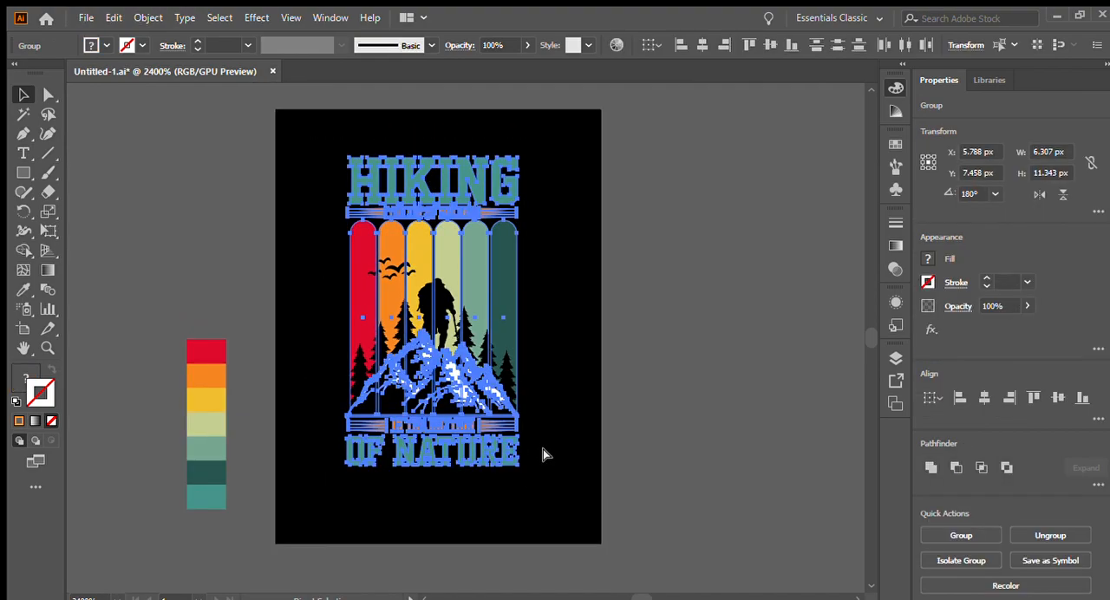
{"action": "key", "text": "ctrl+g"}
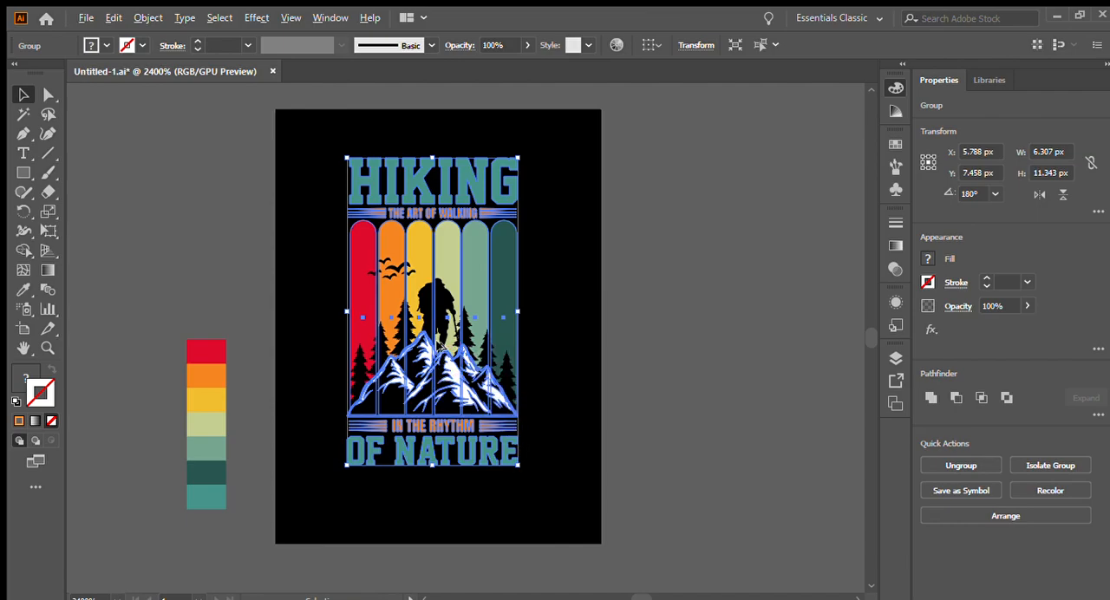
{"action": "left_click", "coordinate": [562, 324]}
{"action": "left_click_drag", "start_coordinate": [465, 282], "coordinate": [477, 283]}
{"action": "left_click", "coordinate": [627, 306]}
{"action": "scroll", "coordinate": [514, 308], "scroll_direction": "up", "scroll_amount": 1}
{"action": "scroll", "coordinate": [515, 305], "scroll_direction": "up", "scroll_amount": 1}
{"action": "scroll", "coordinate": [528, 304], "scroll_direction": "down", "scroll_amount": 1}
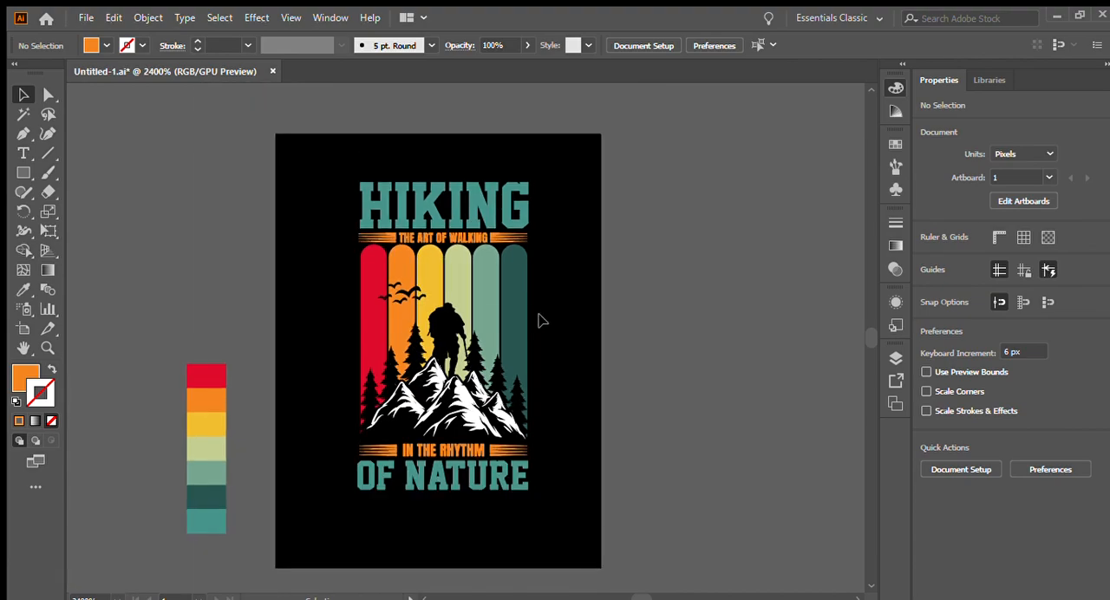
{"action": "scroll", "coordinate": [470, 320], "scroll_direction": "down", "scroll_amount": 1}
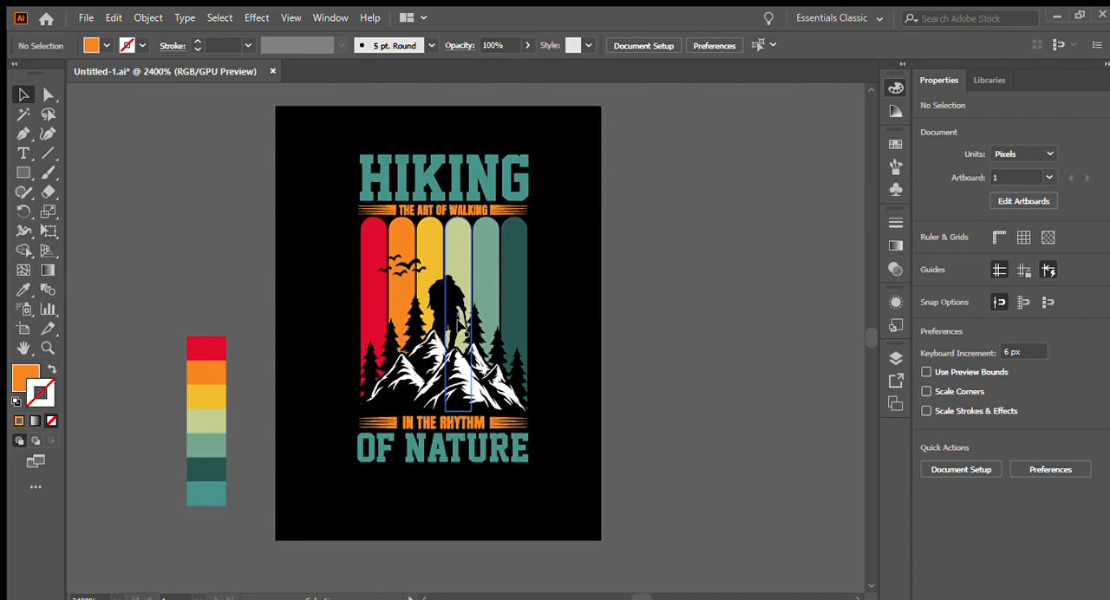